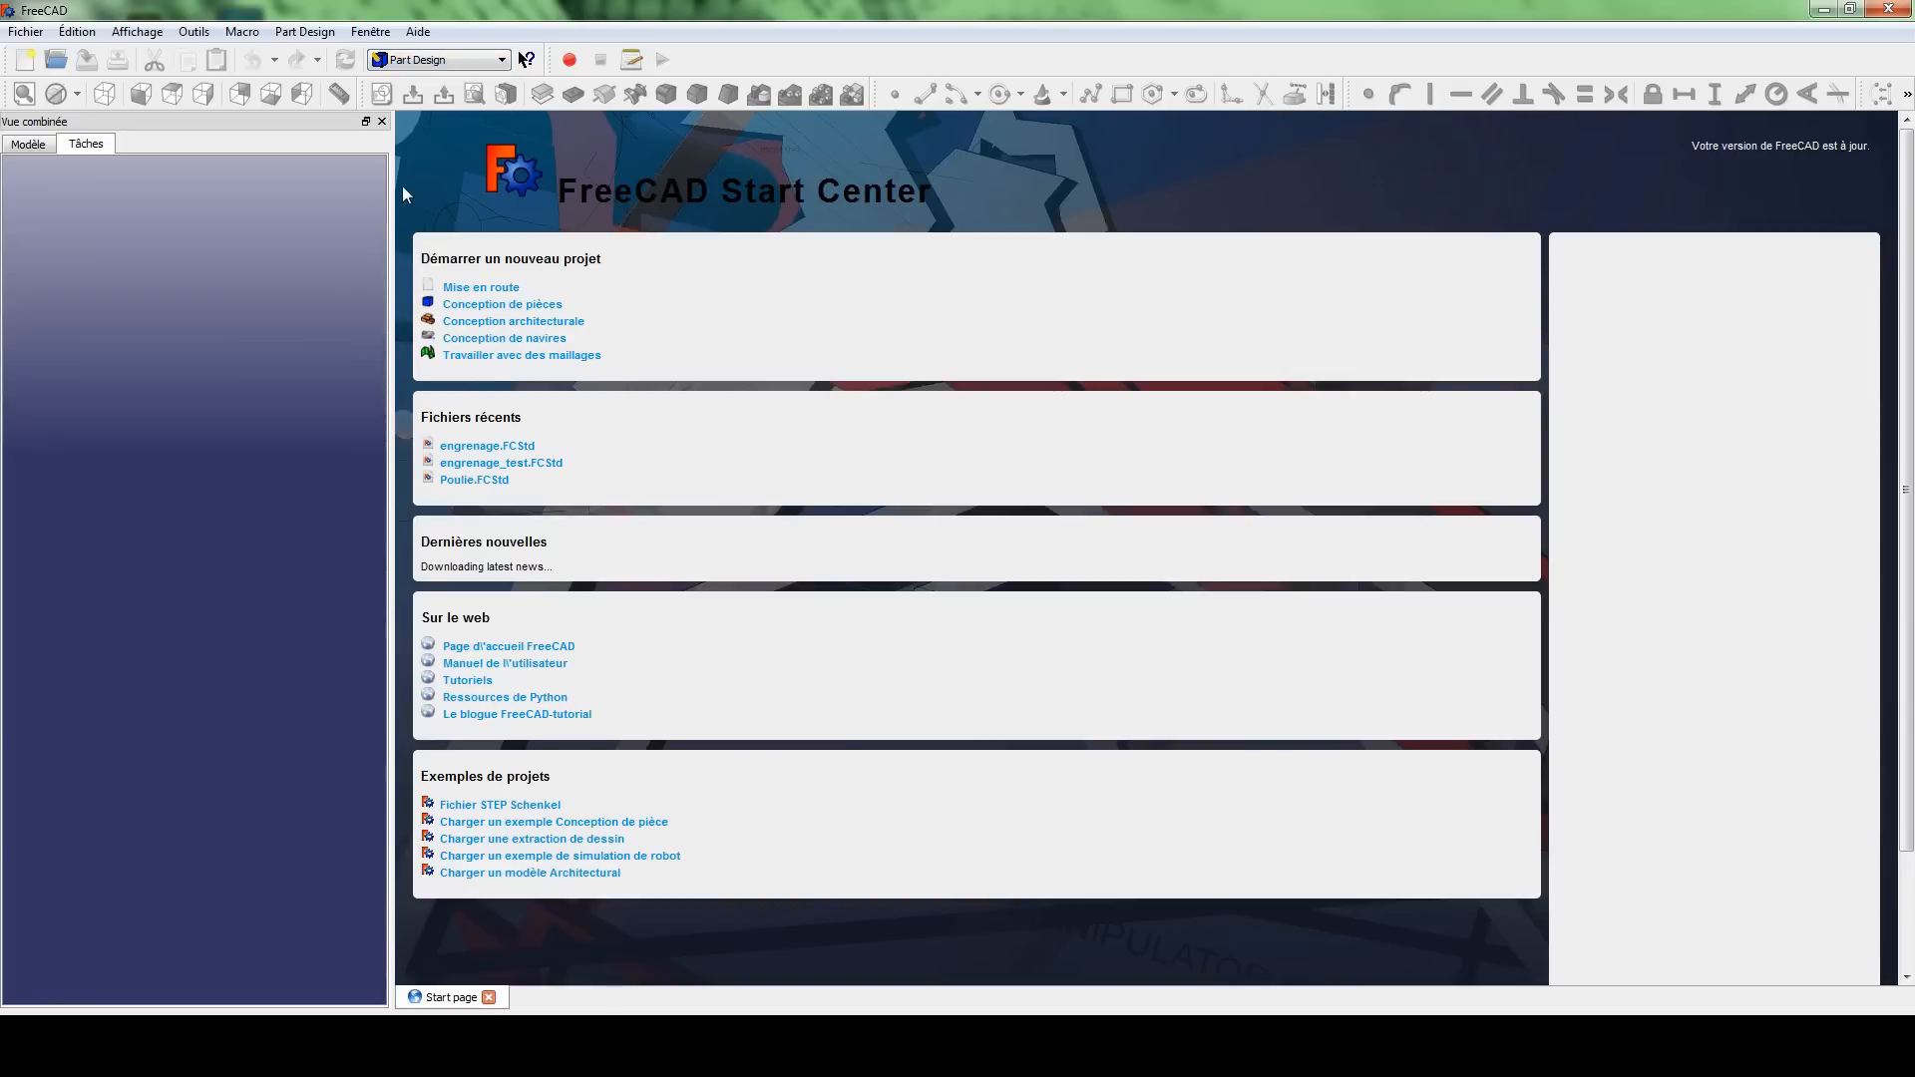
- Create a new document and add an involute gear to it
{"action": "left_click", "coordinate": [26, 31]}
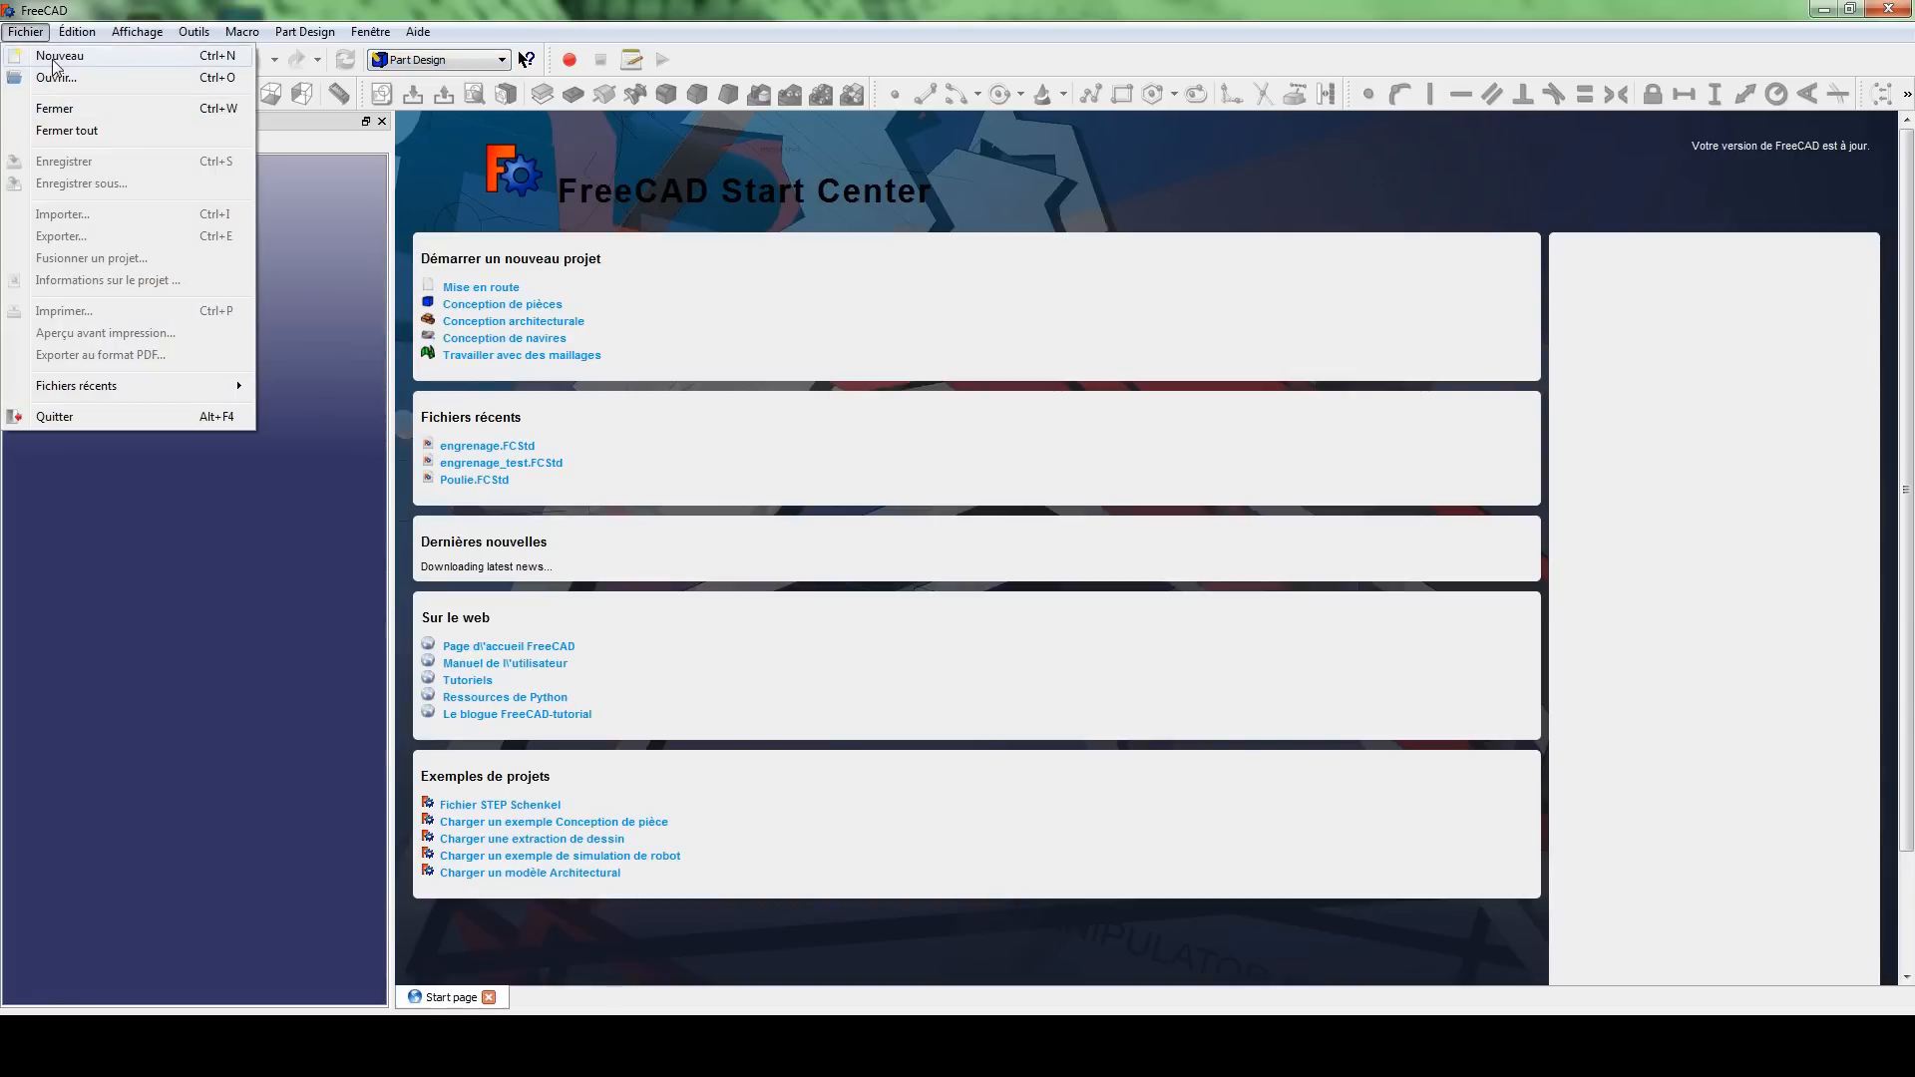
{"action": "left_click", "coordinate": [60, 54]}
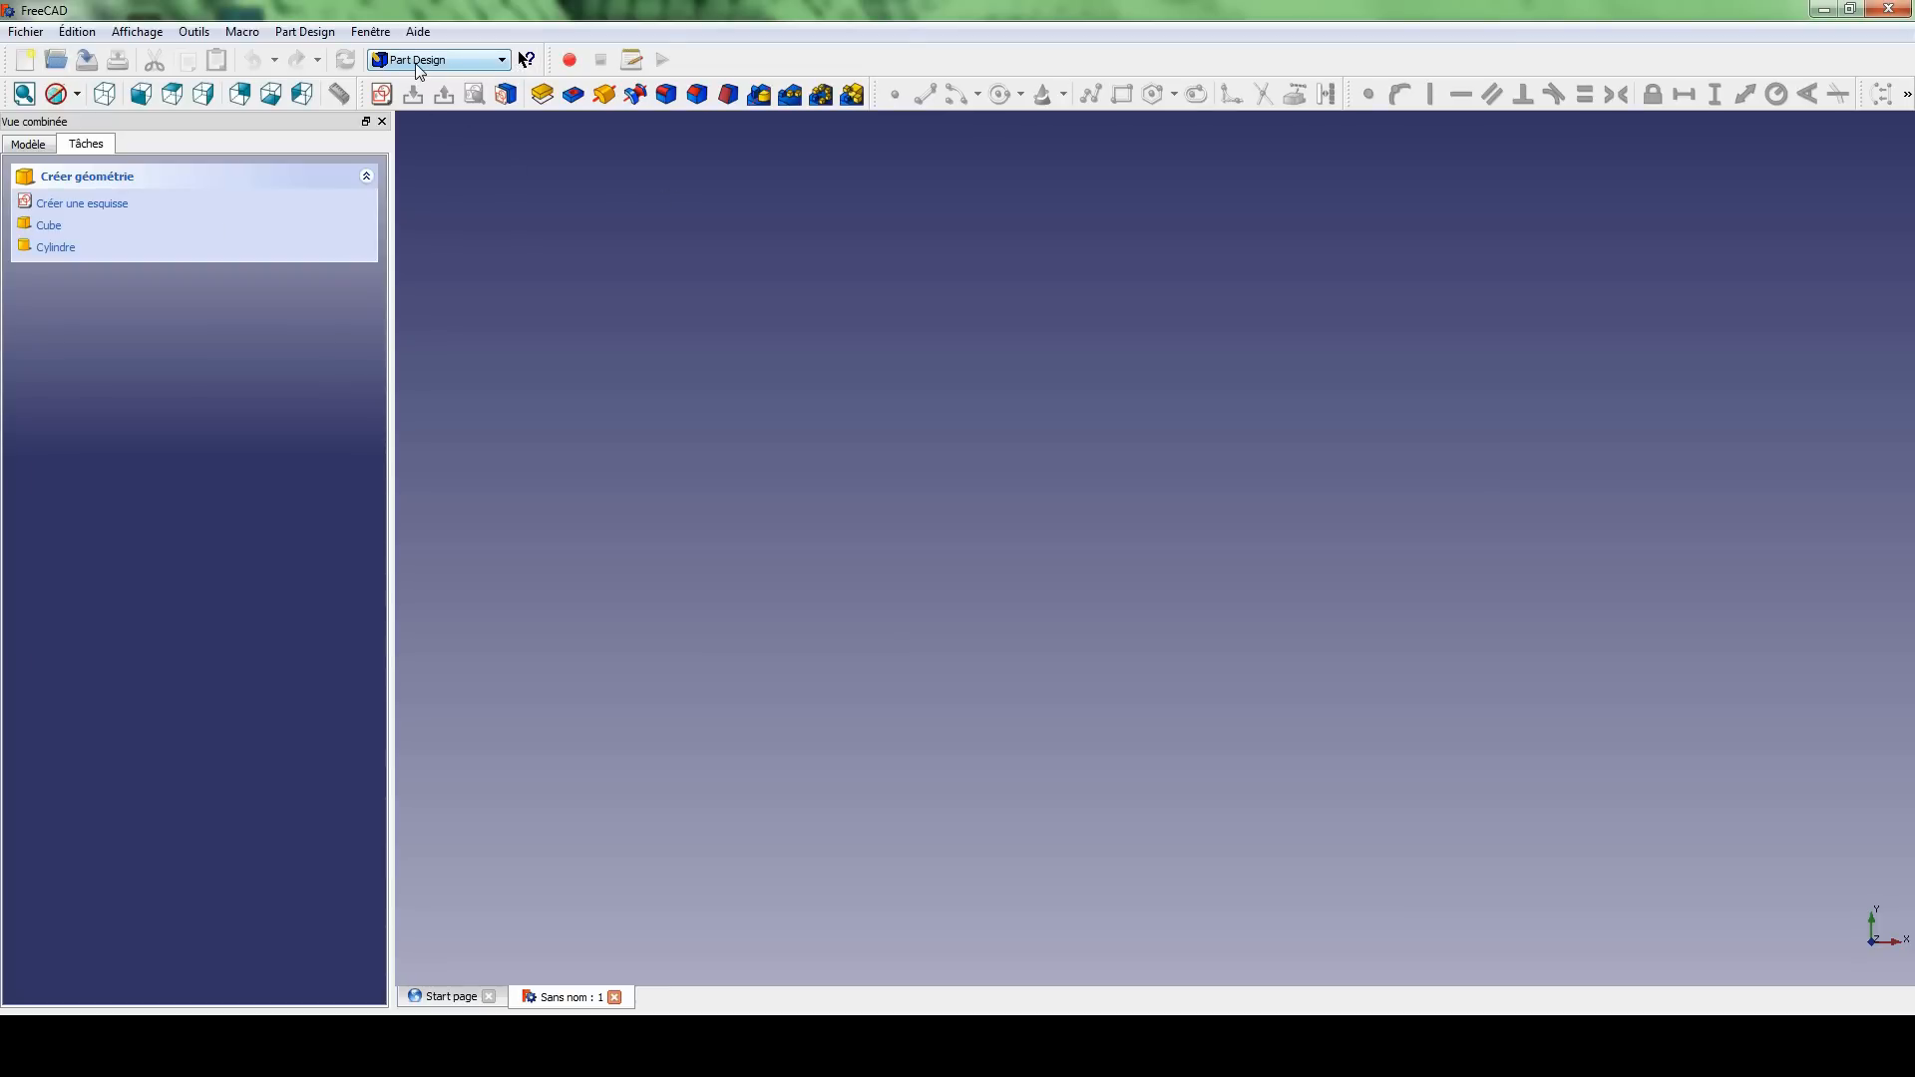
{"action": "left_click", "coordinate": [313, 39]}
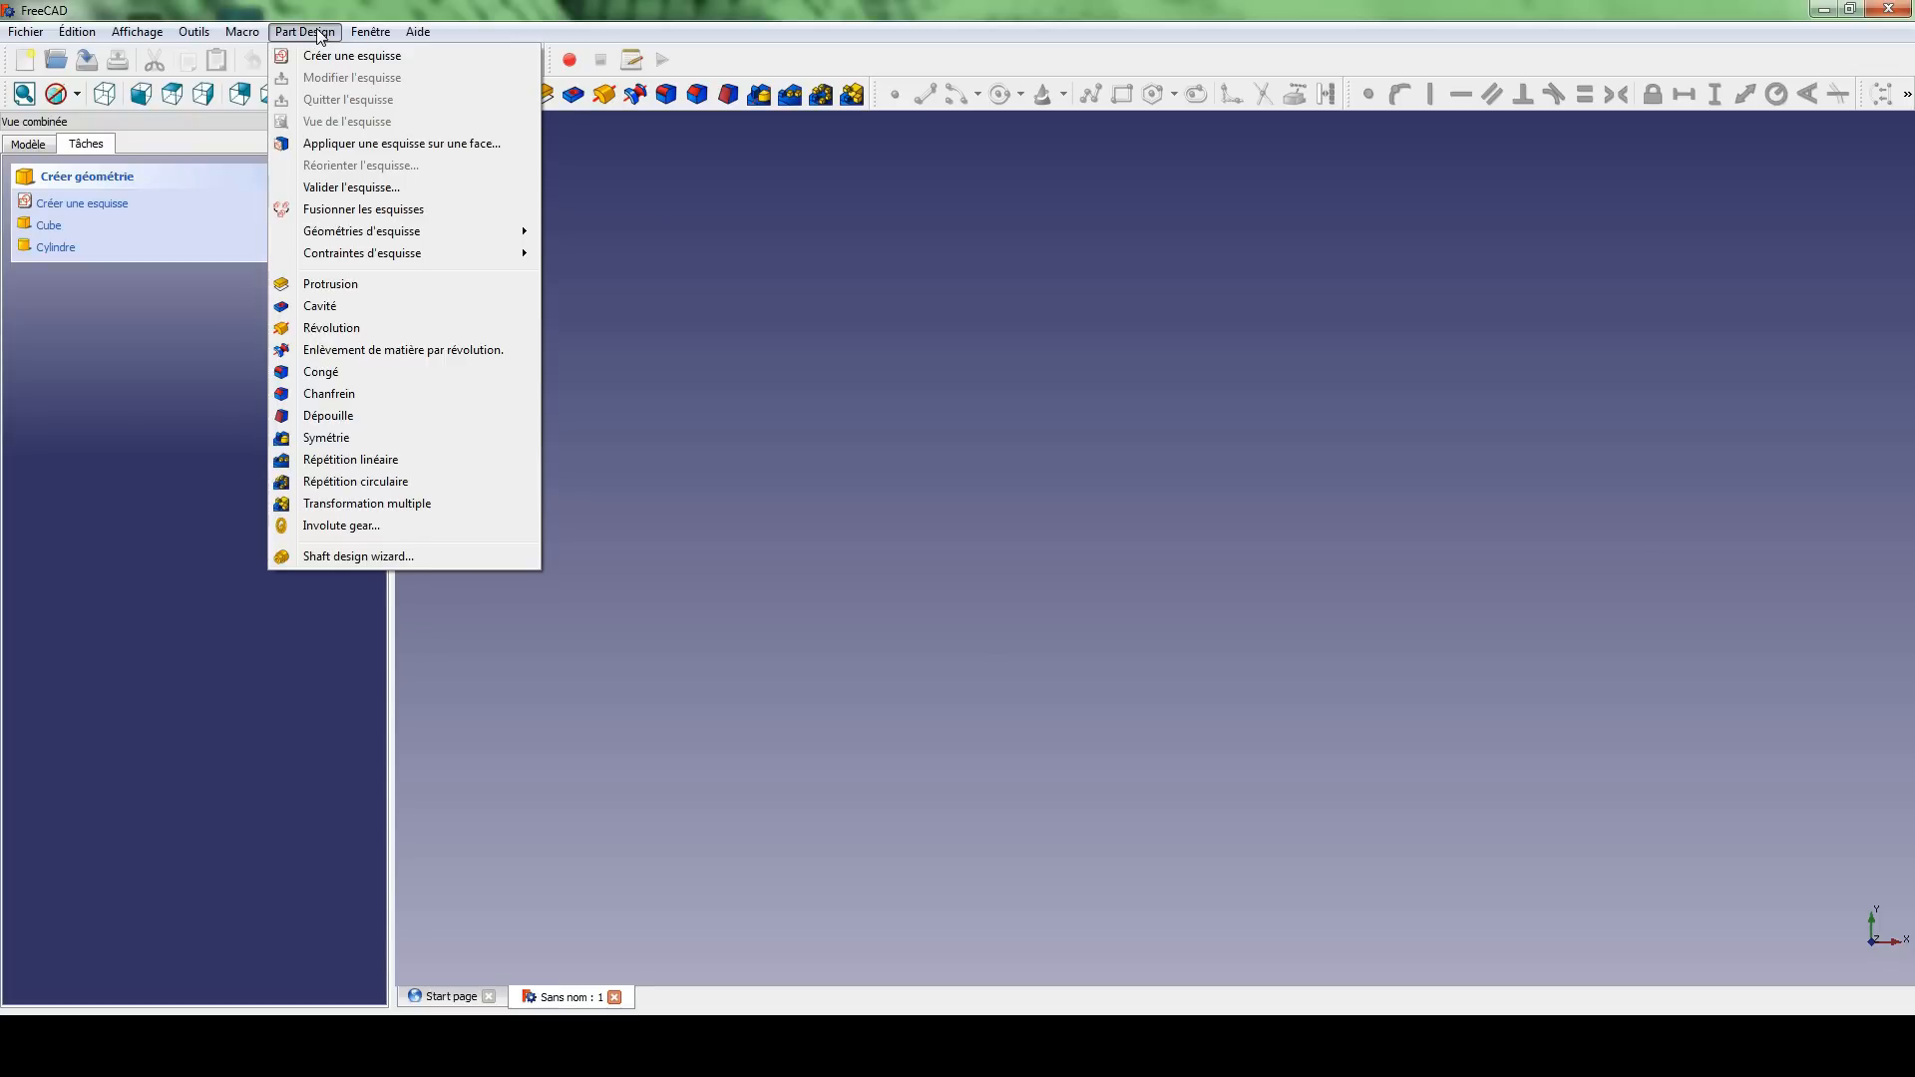
{"action": "left_click", "coordinate": [319, 525]}
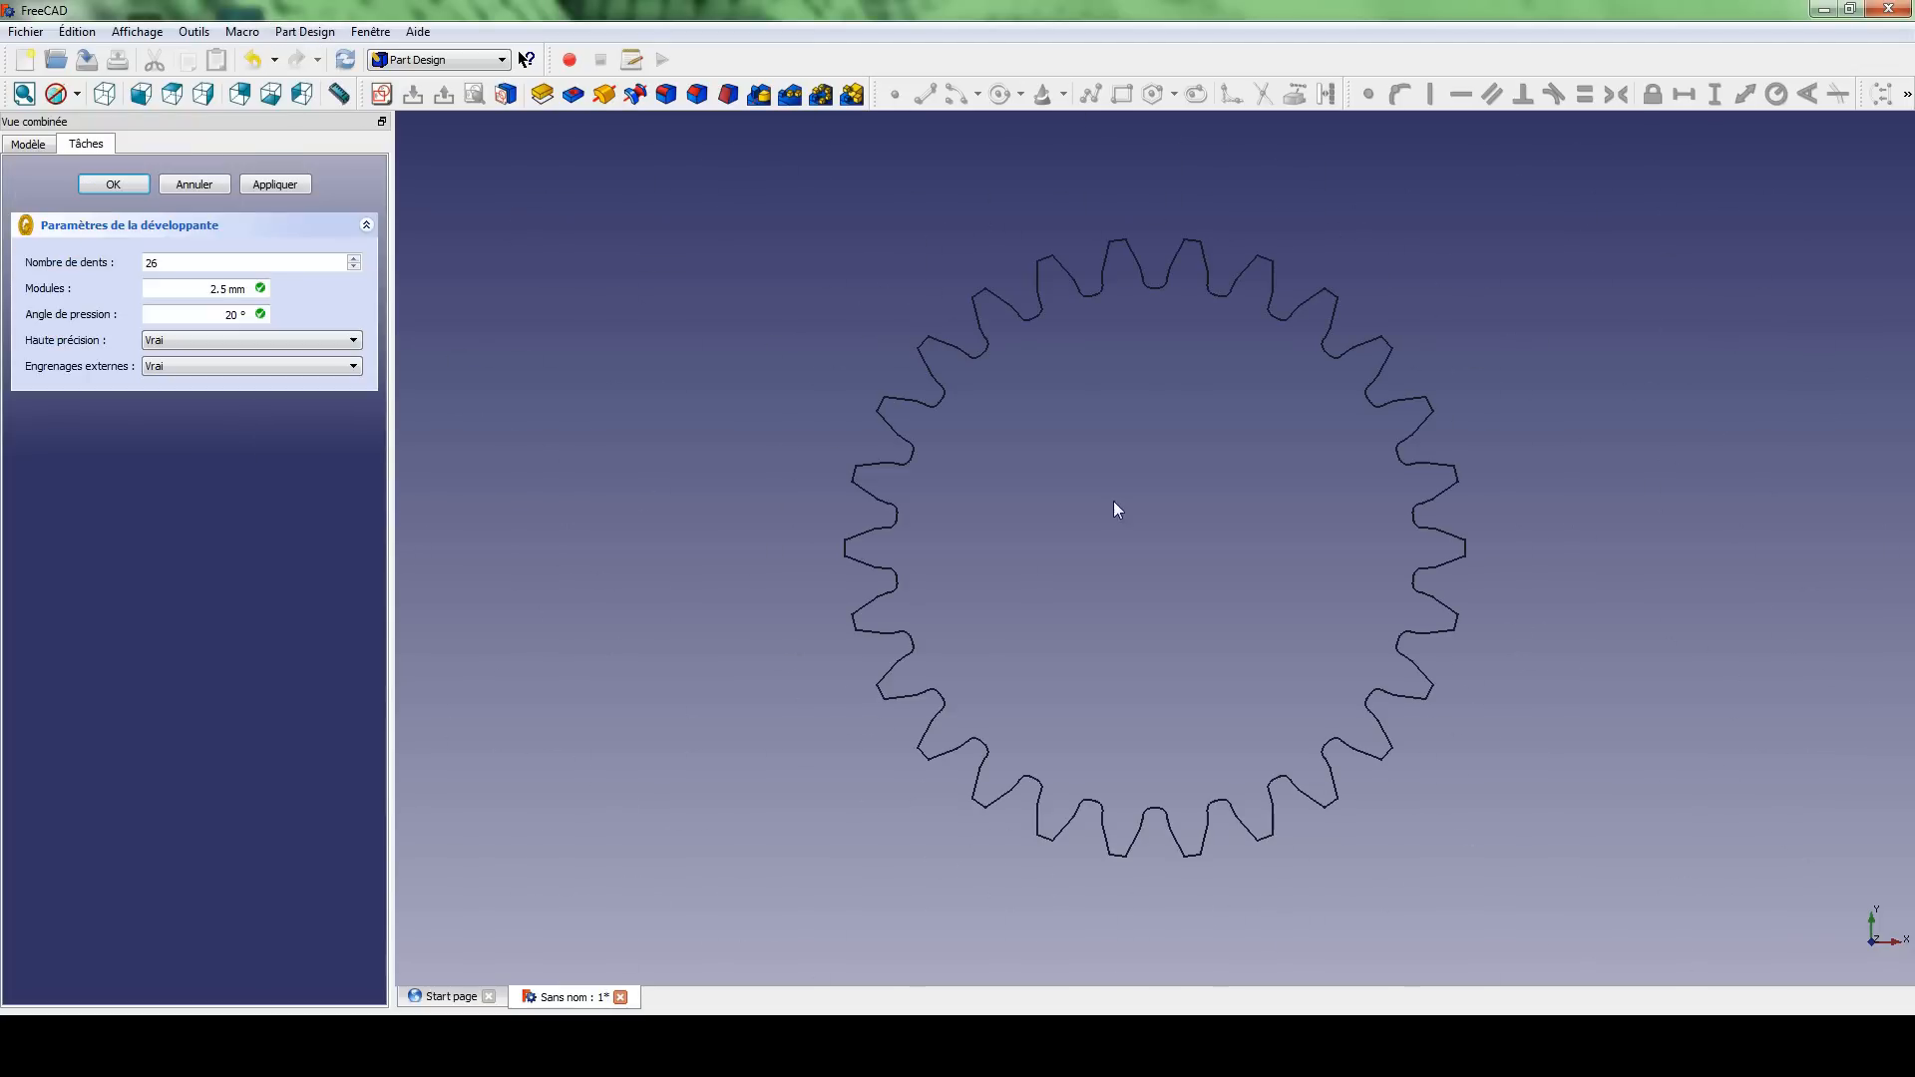
- Set the involute gear's number of teeth to 20
{"action": "mouse_move", "coordinate": [1145, 402]}
{"action": "middle_mouse_down"}
{"action": "mouse_move", "coordinate": [980, 420]}
{"action": "mouse_move", "coordinate": [863, 470]}
{"action": "mouse_move", "coordinate": [987, 406]}
{"action": "mouse_move", "coordinate": [970, 415]}
{"action": "middle_mouse_up"}
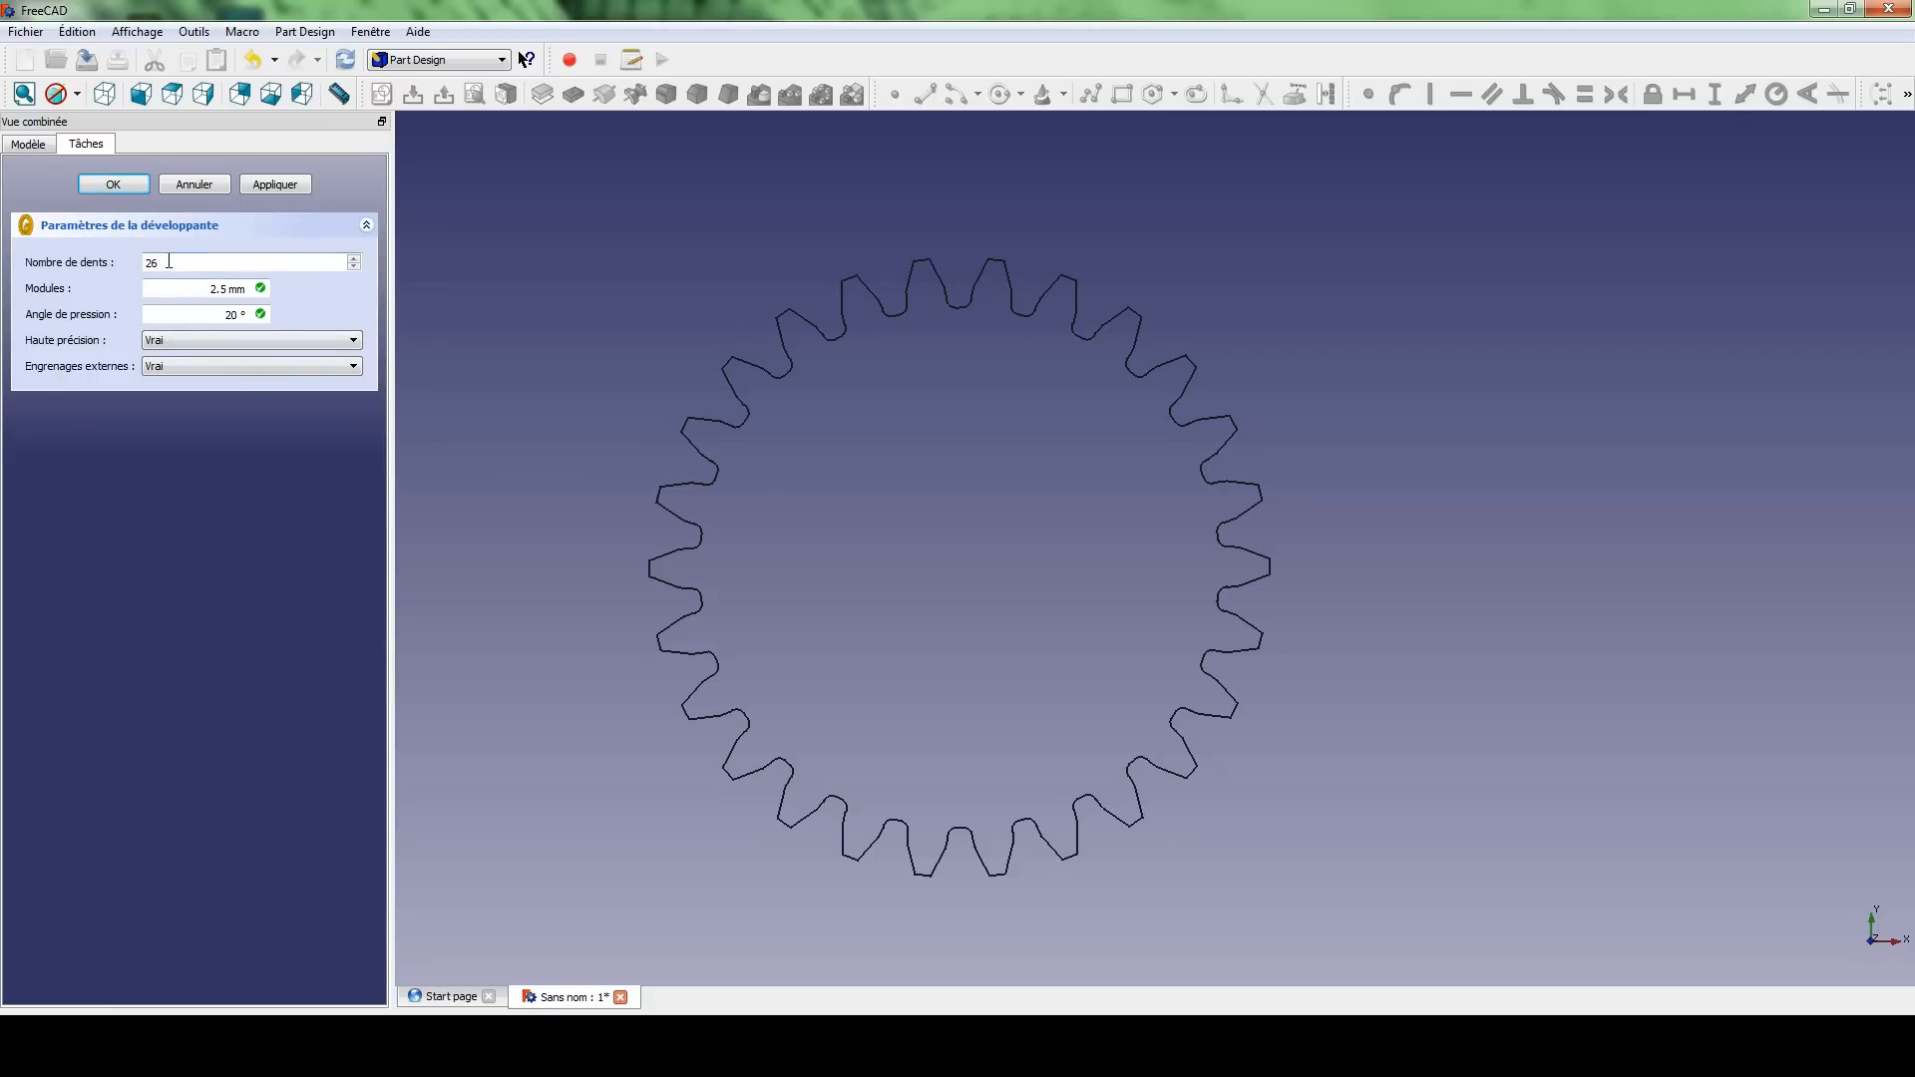
{"action": "left_click_drag", "start_coordinate": [174, 263], "coordinate": [138, 272]}
{"action": "type", "text": "20"}
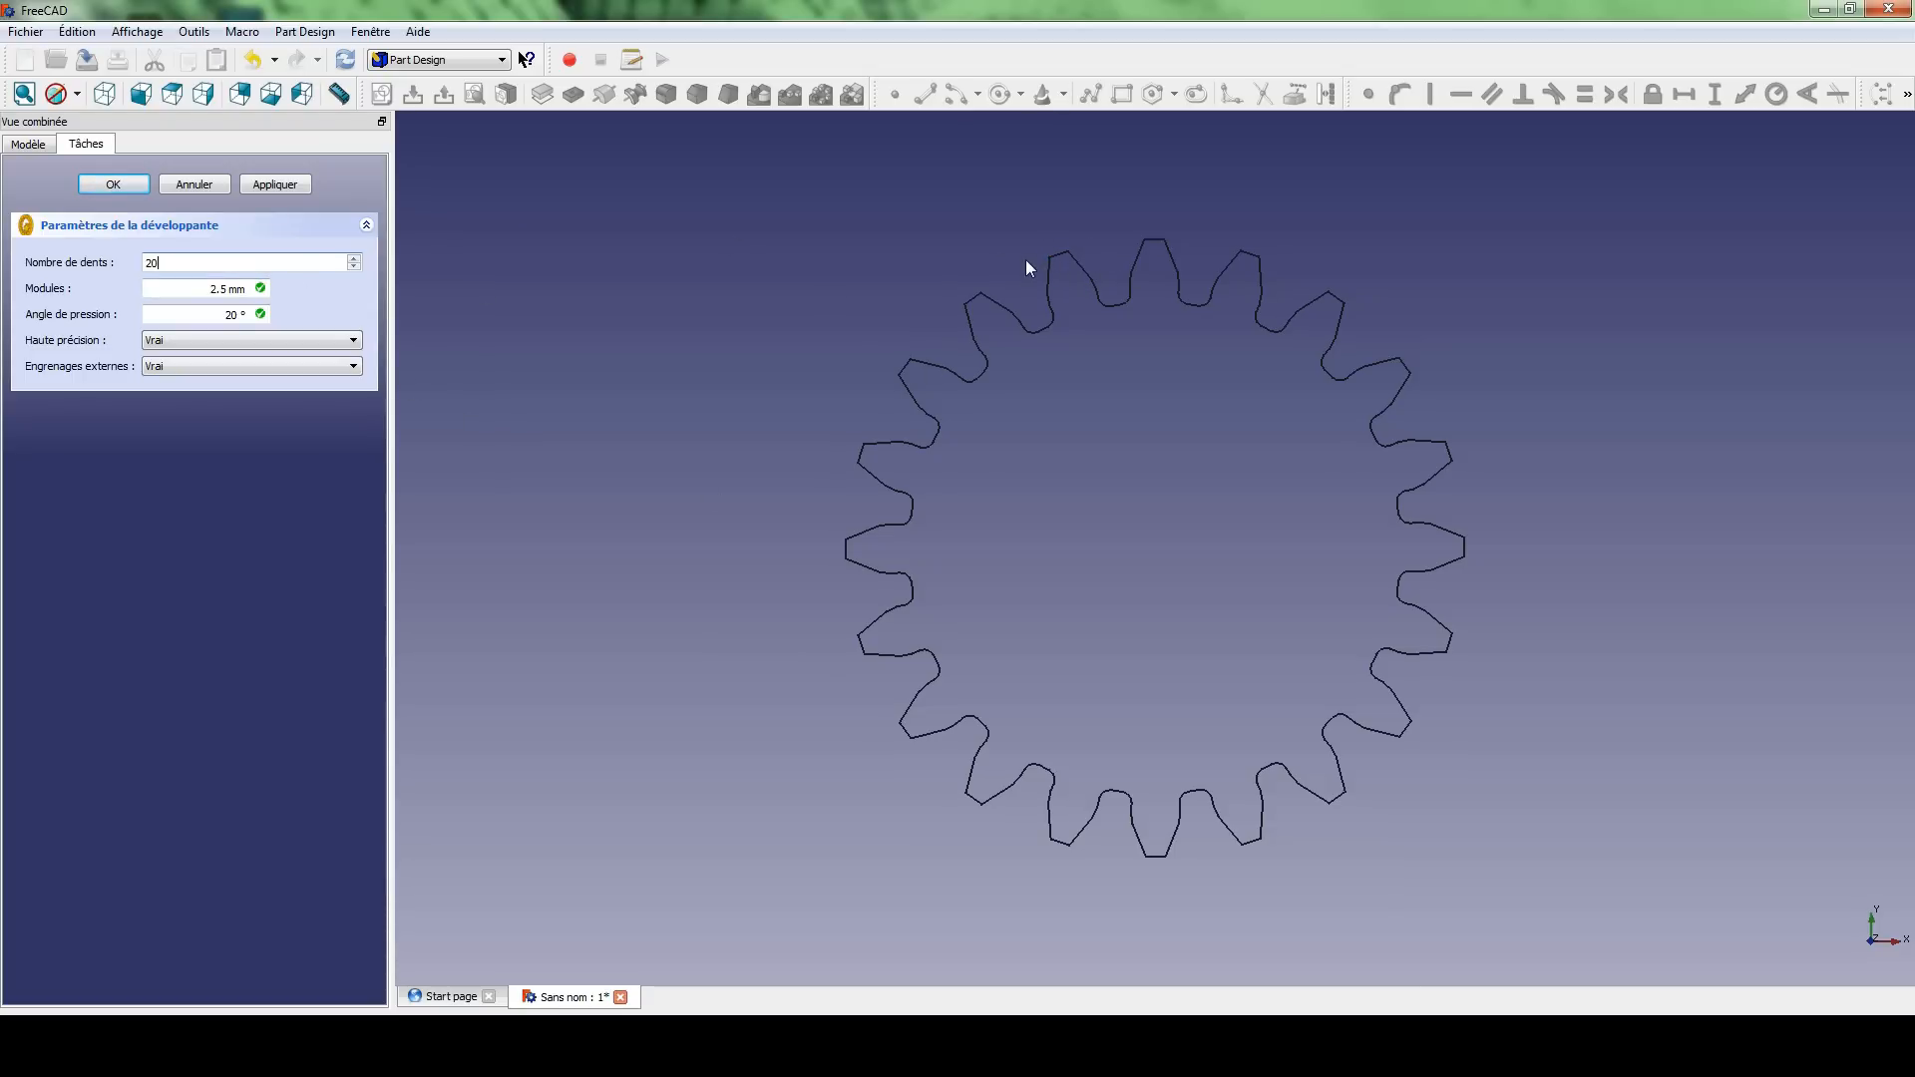
{"action": "key", "text": "Tab"}
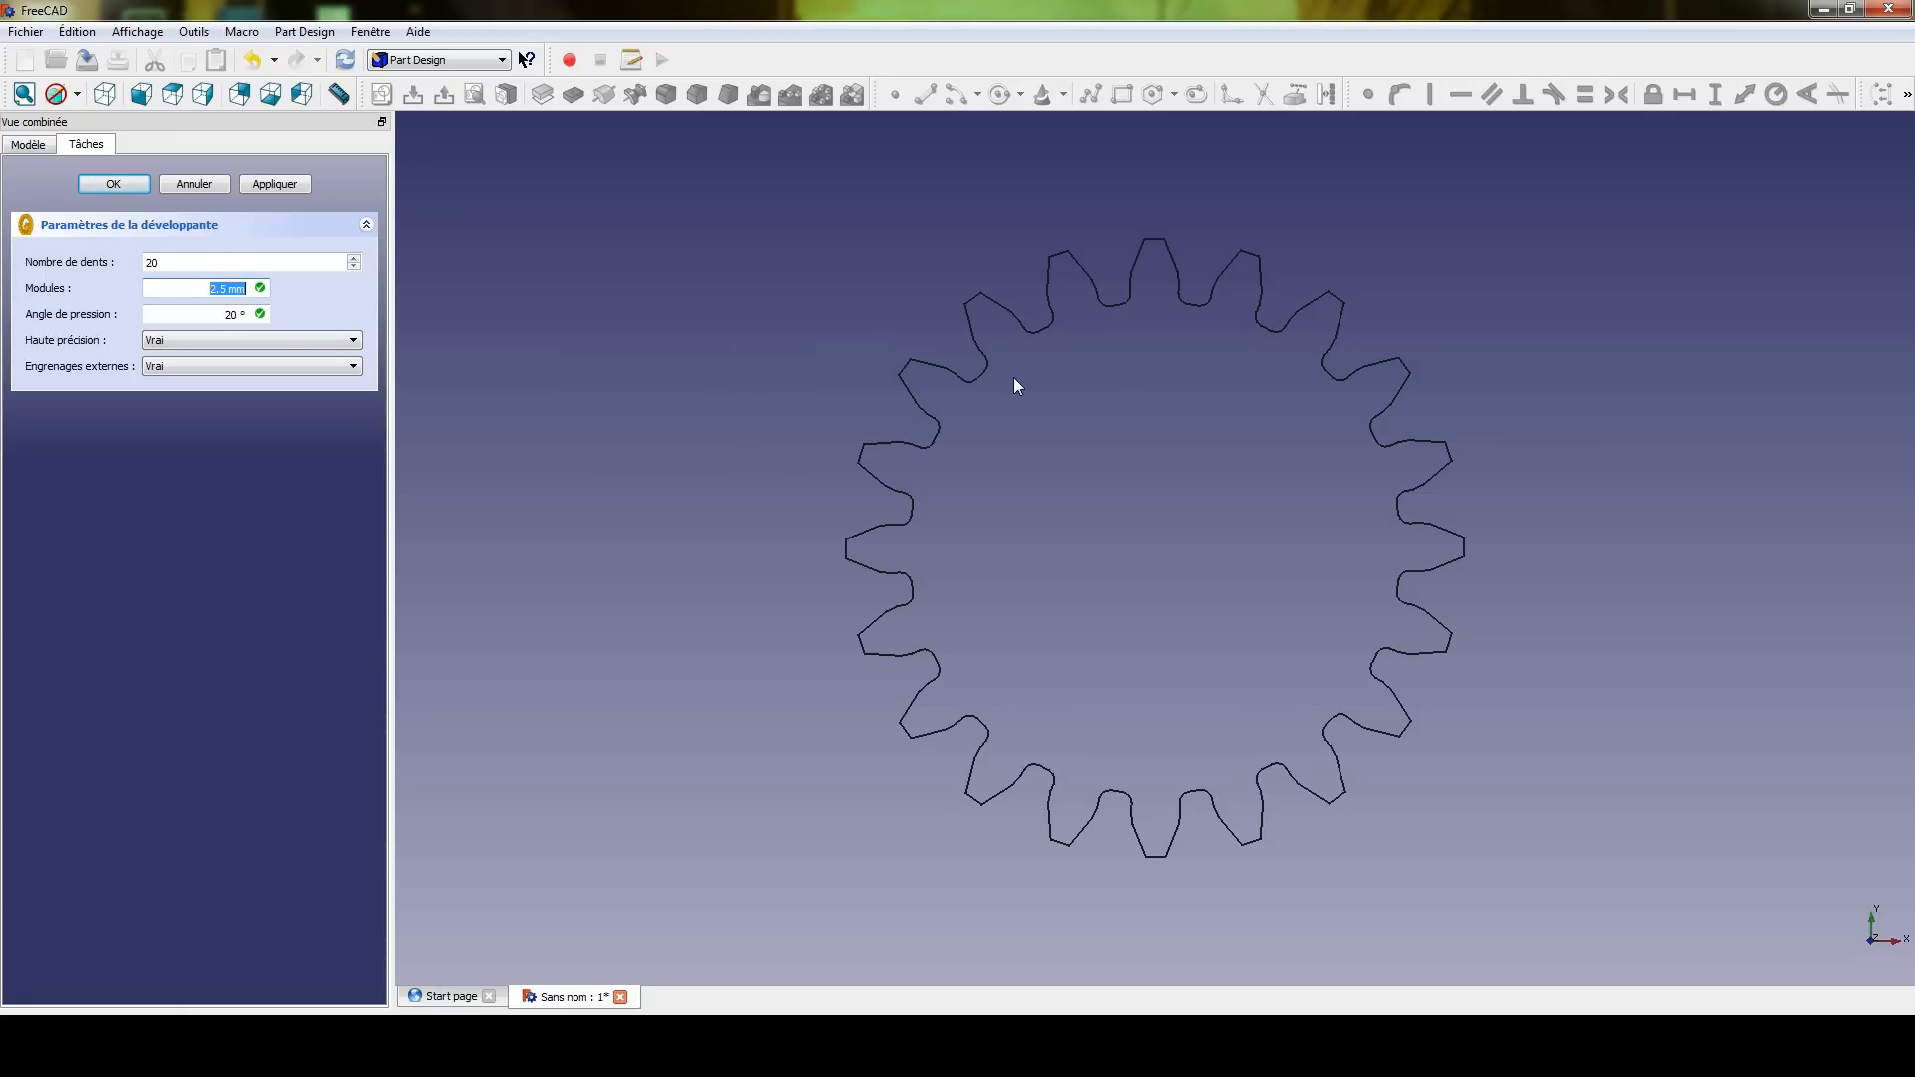
- Set the gear's high precision to Faux to compare the tooth profile, and restore it to Vrai
{"action": "middle_click_drag", "start_coordinate": [1258, 367], "coordinate": [995, 349]}
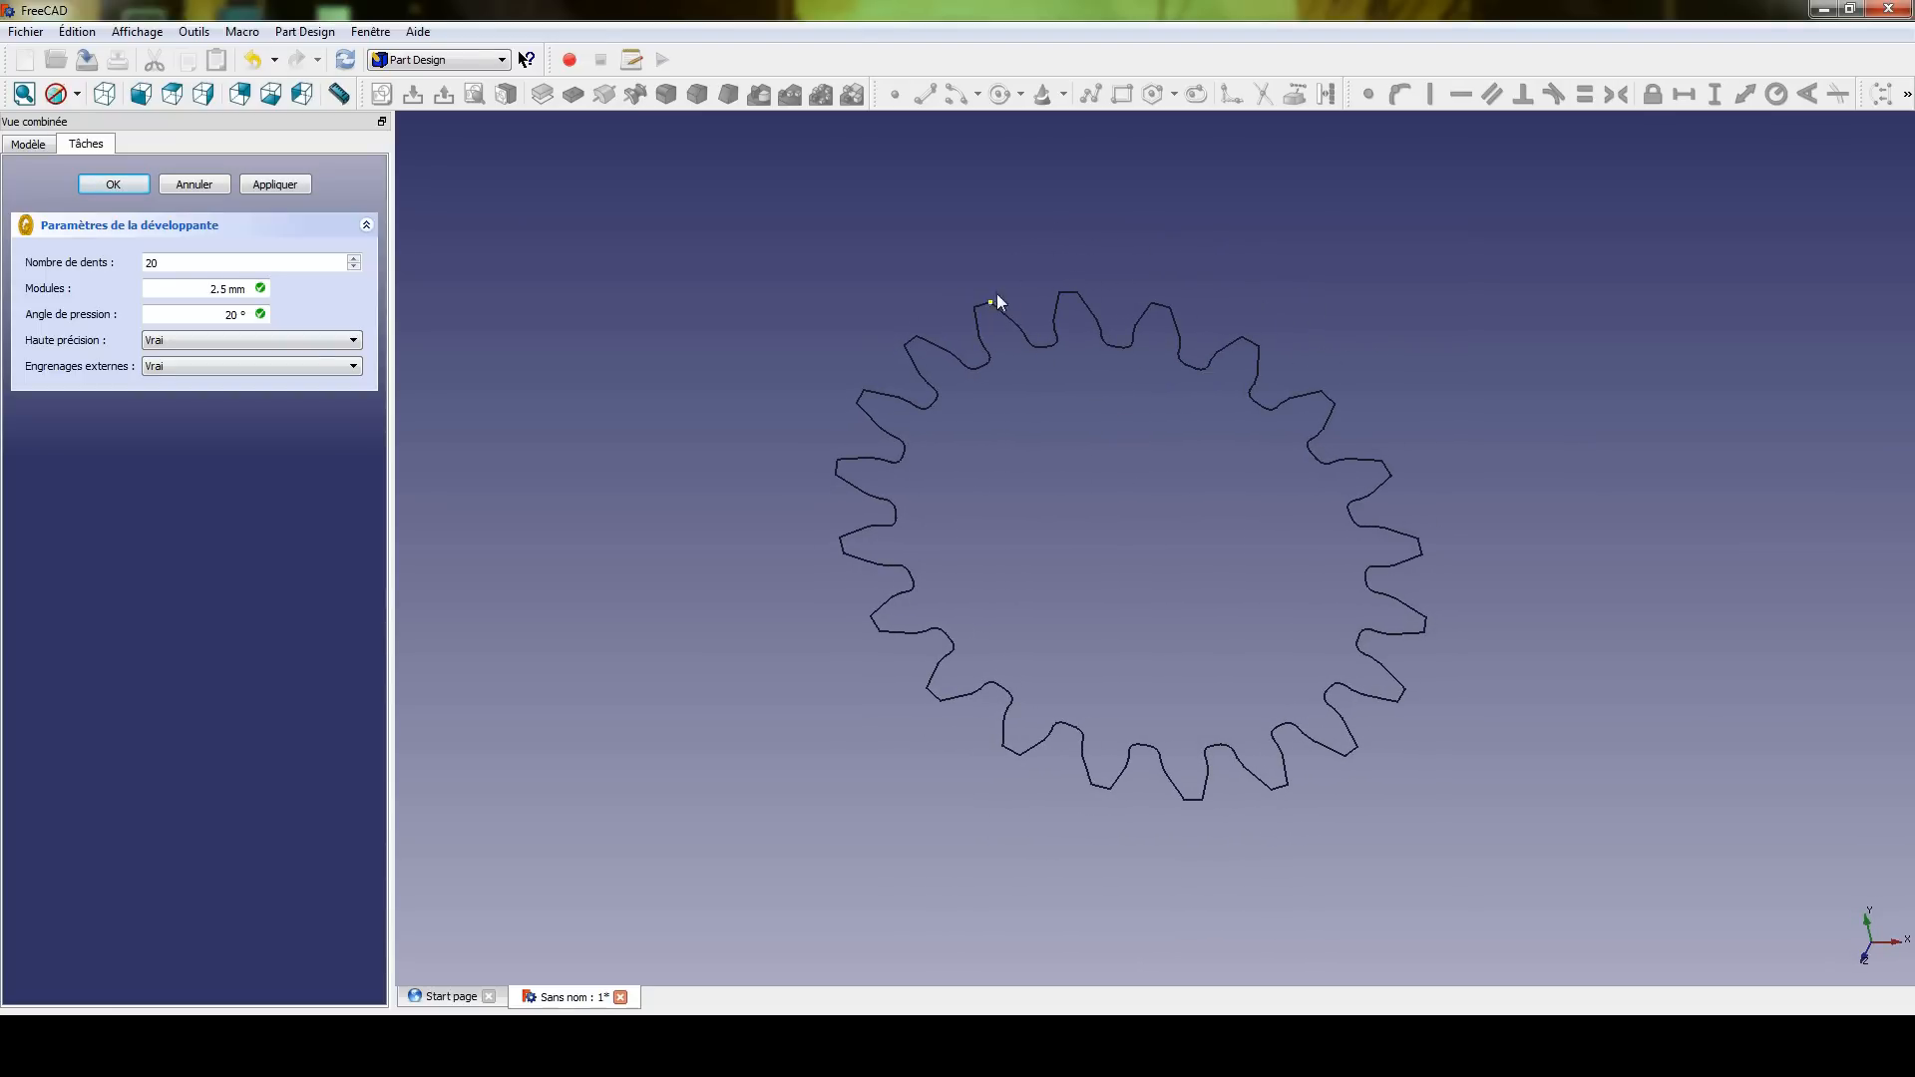
{"action": "middle_click_drag", "start_coordinate": [1014, 415], "coordinate": [989, 404]}
{"action": "key", "text": "2"}
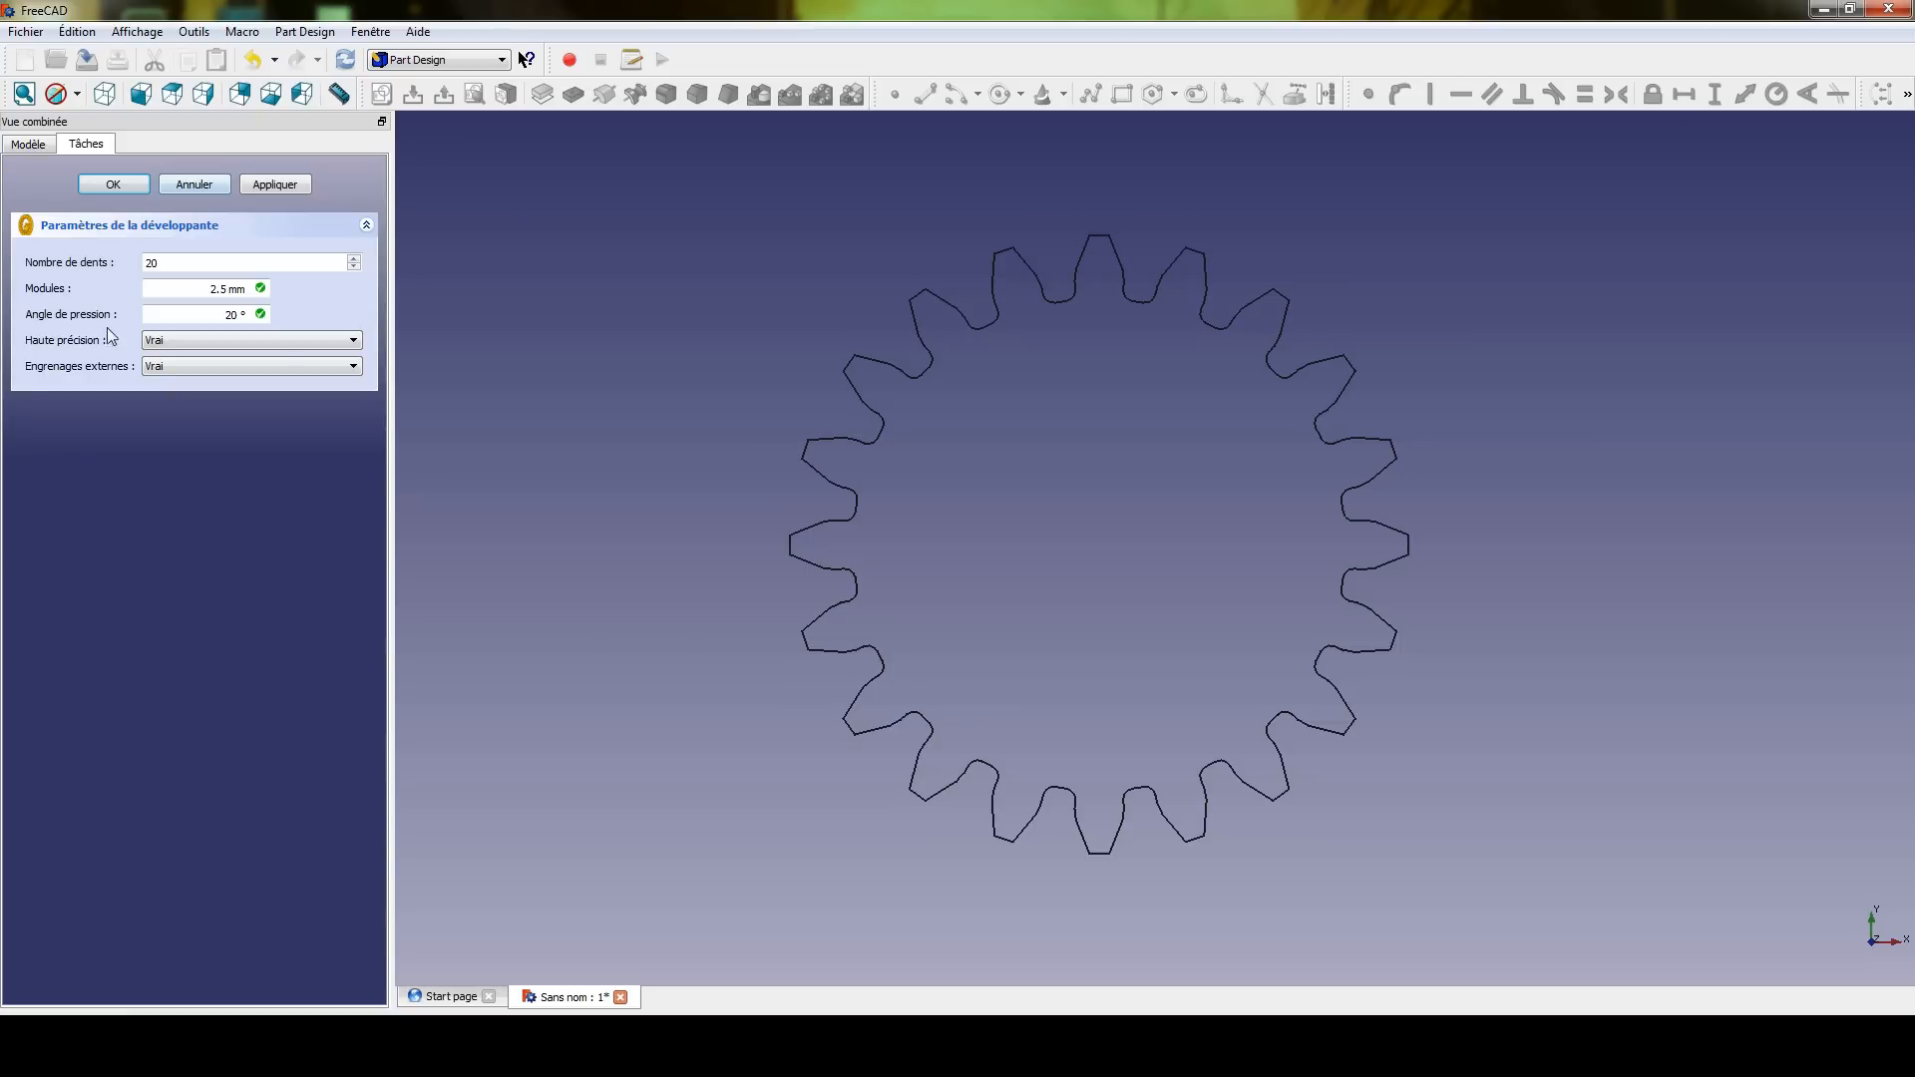
{"action": "scroll", "coordinate": [847, 444], "scroll_direction": "up", "scroll_amount": 5}
{"action": "scroll", "coordinate": [880, 344], "scroll_direction": "up", "scroll_amount": 8}
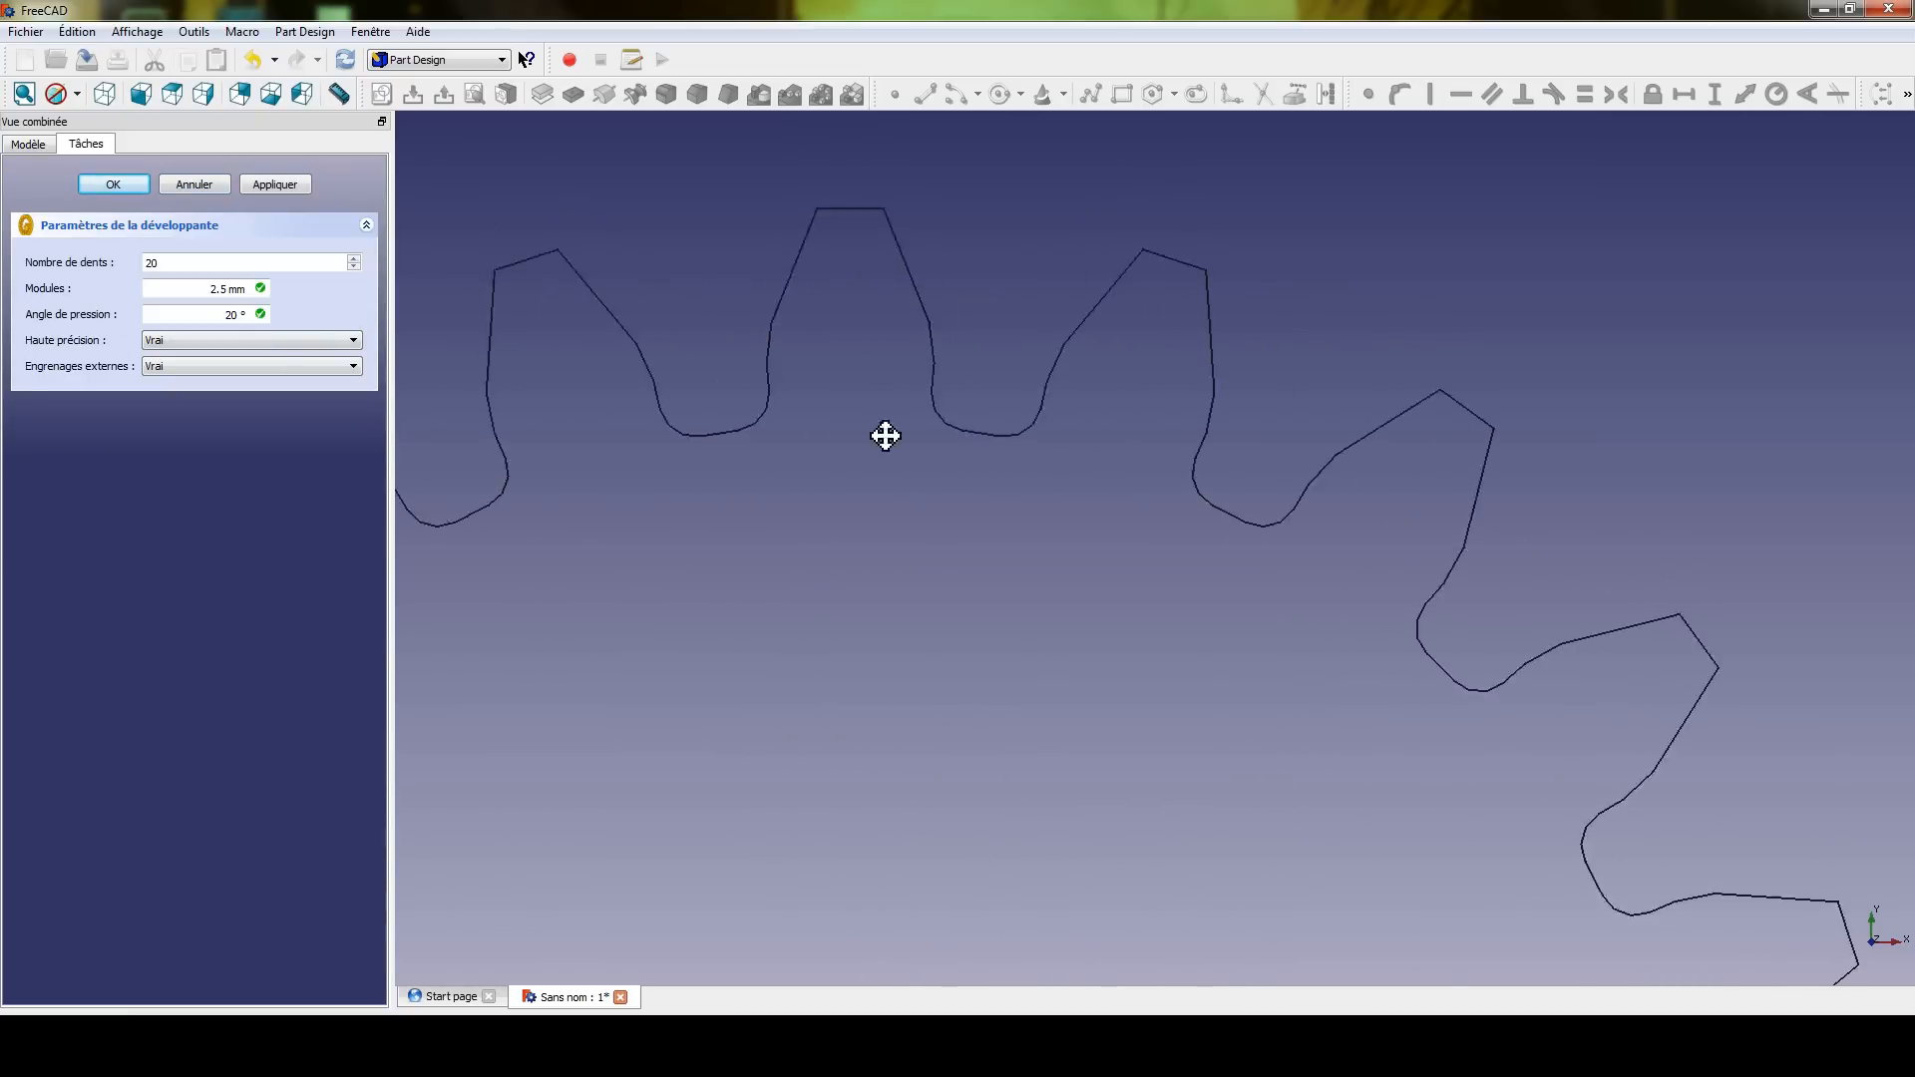
{"action": "scroll", "coordinate": [884, 522], "scroll_direction": "up", "scroll_amount": 2}
{"action": "scroll", "coordinate": [941, 521], "scroll_direction": "down", "scroll_amount": 2}
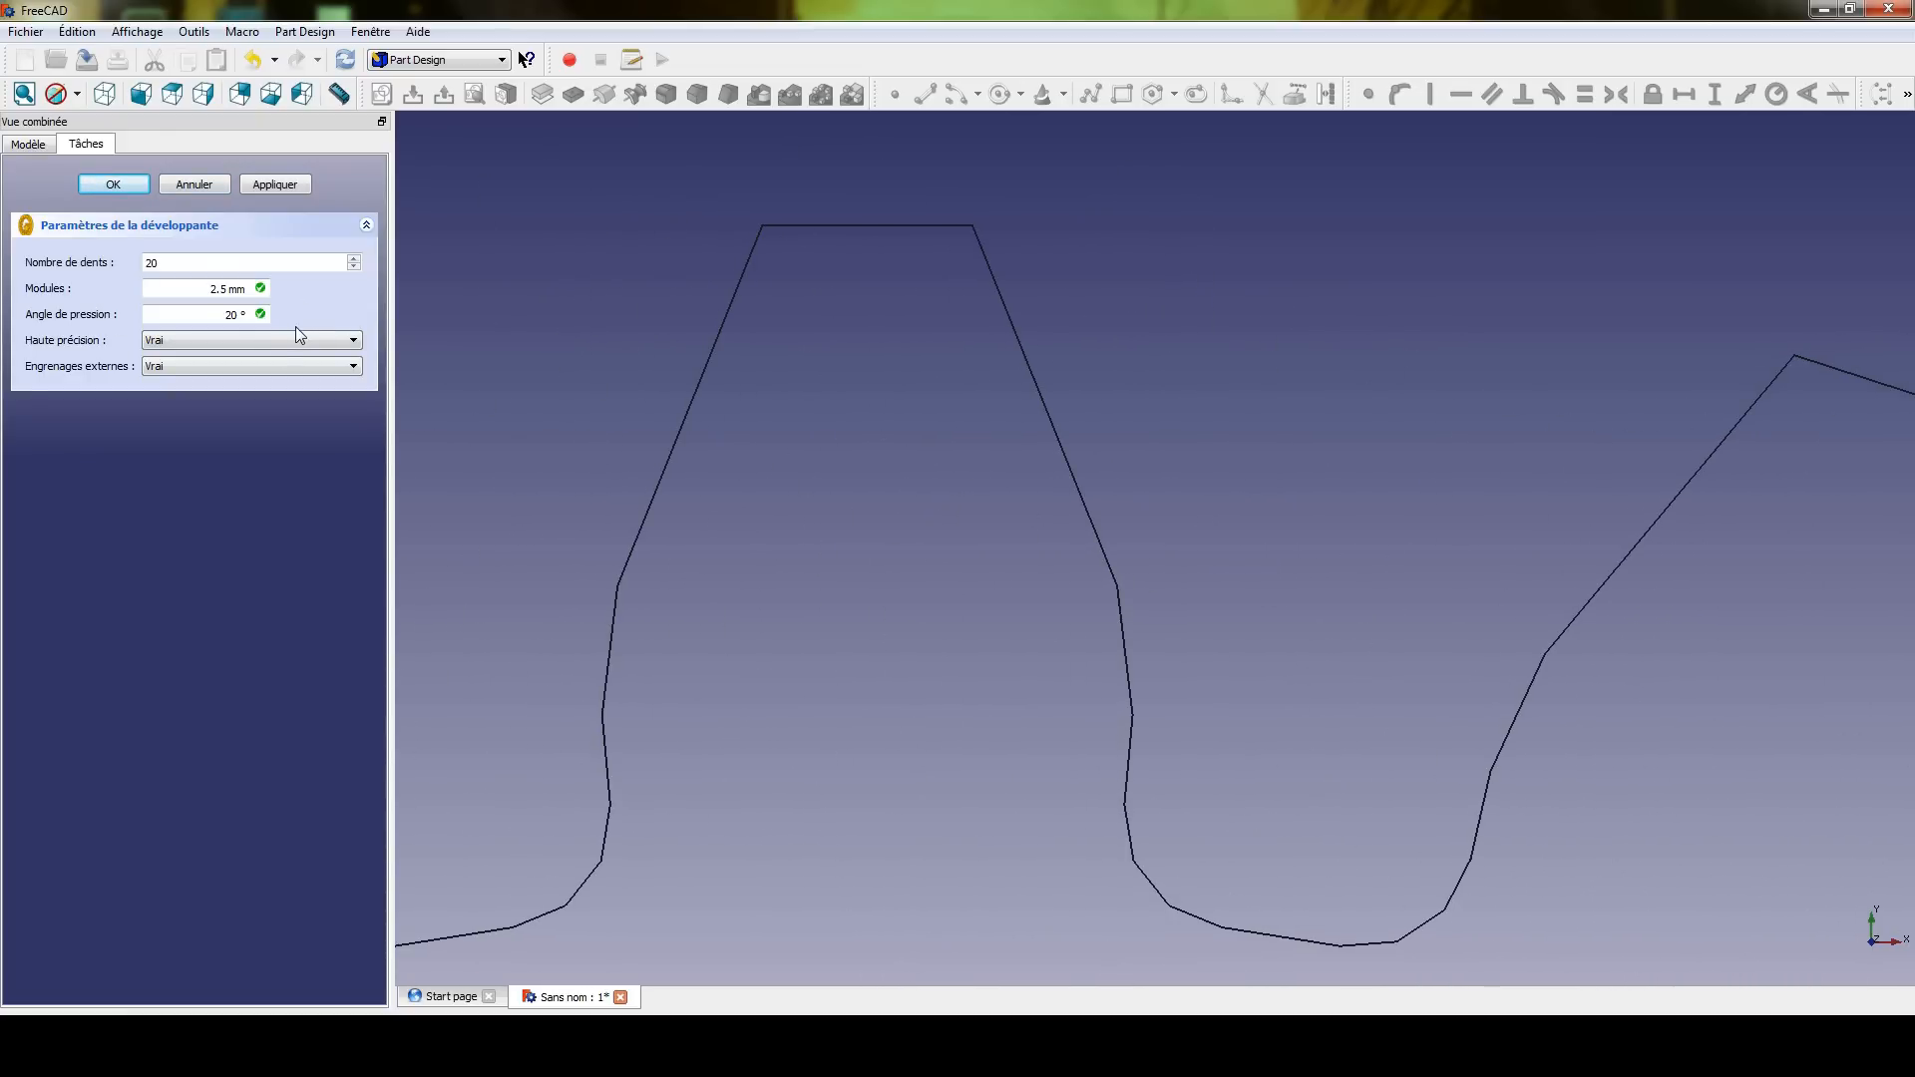
{"action": "left_click", "coordinate": [200, 343]}
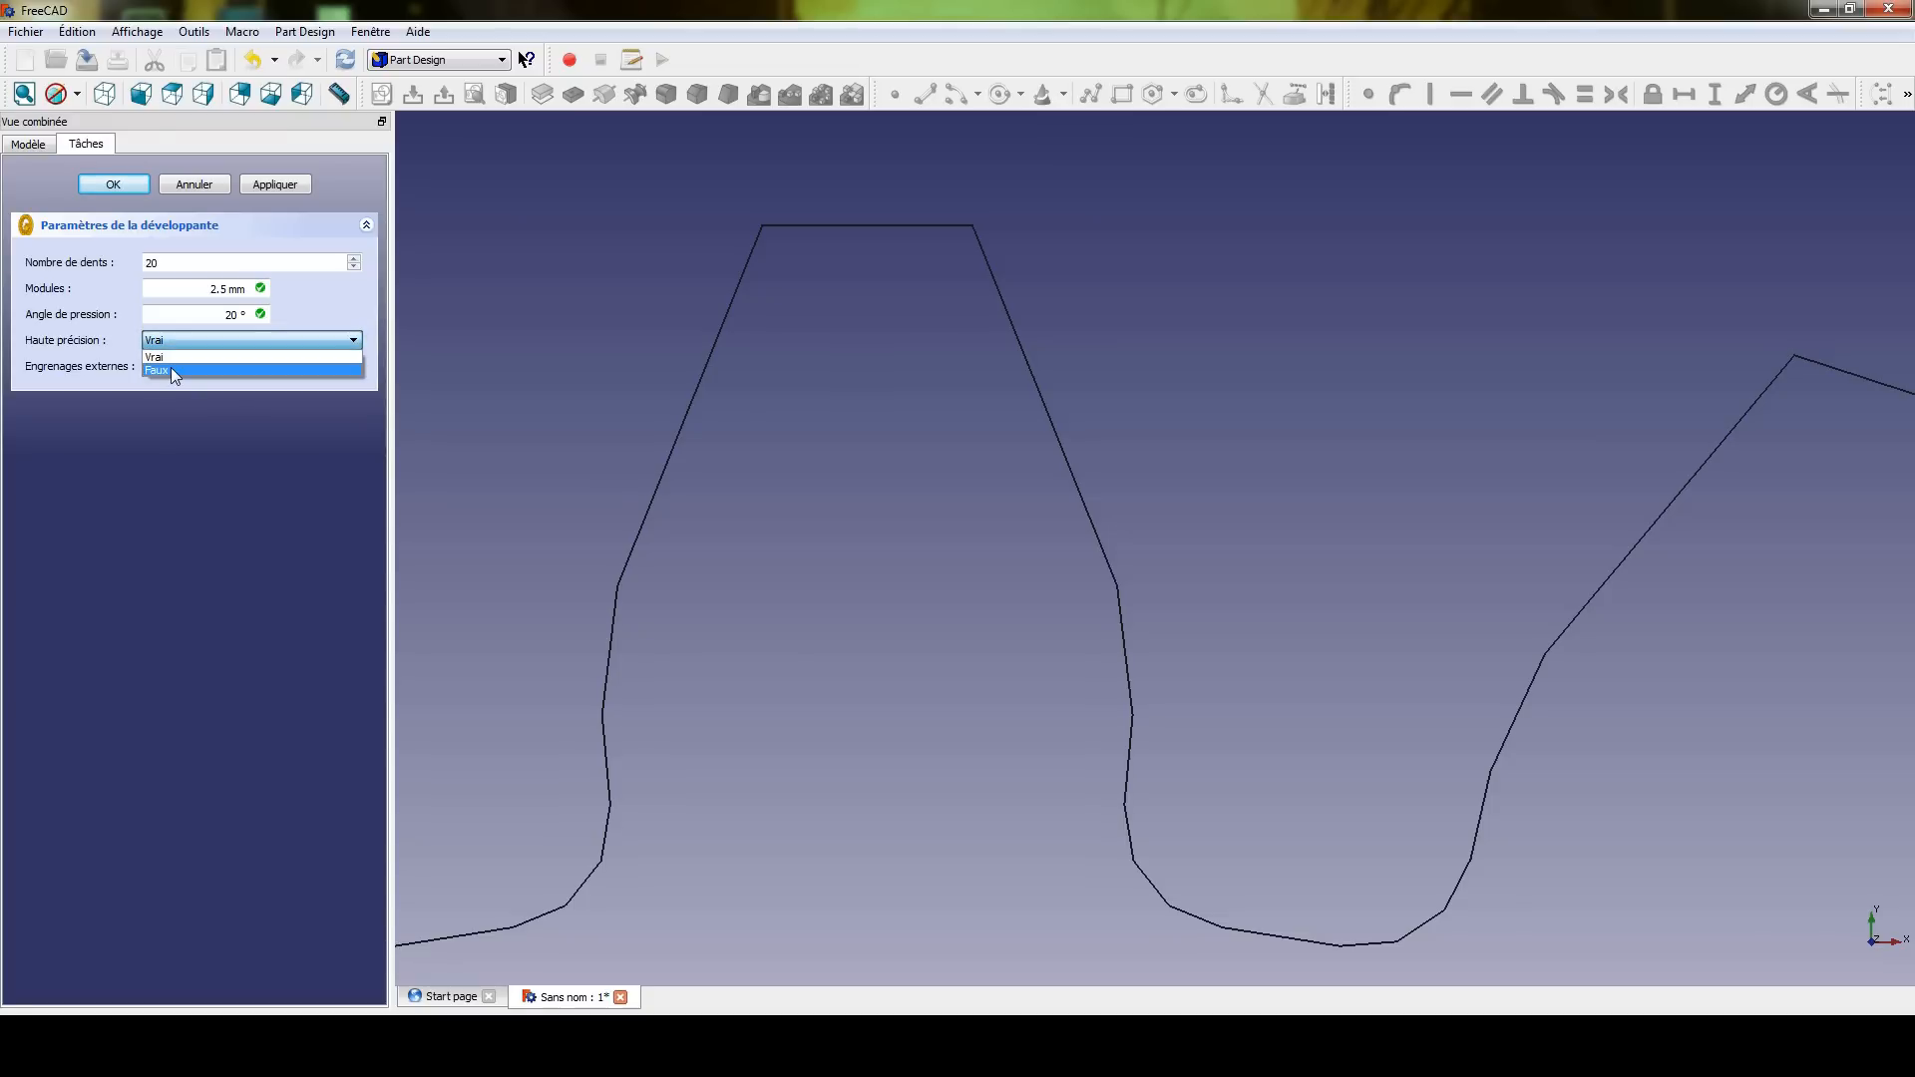
{"action": "left_click", "coordinate": [171, 369]}
{"action": "left_click", "coordinate": [183, 347]}
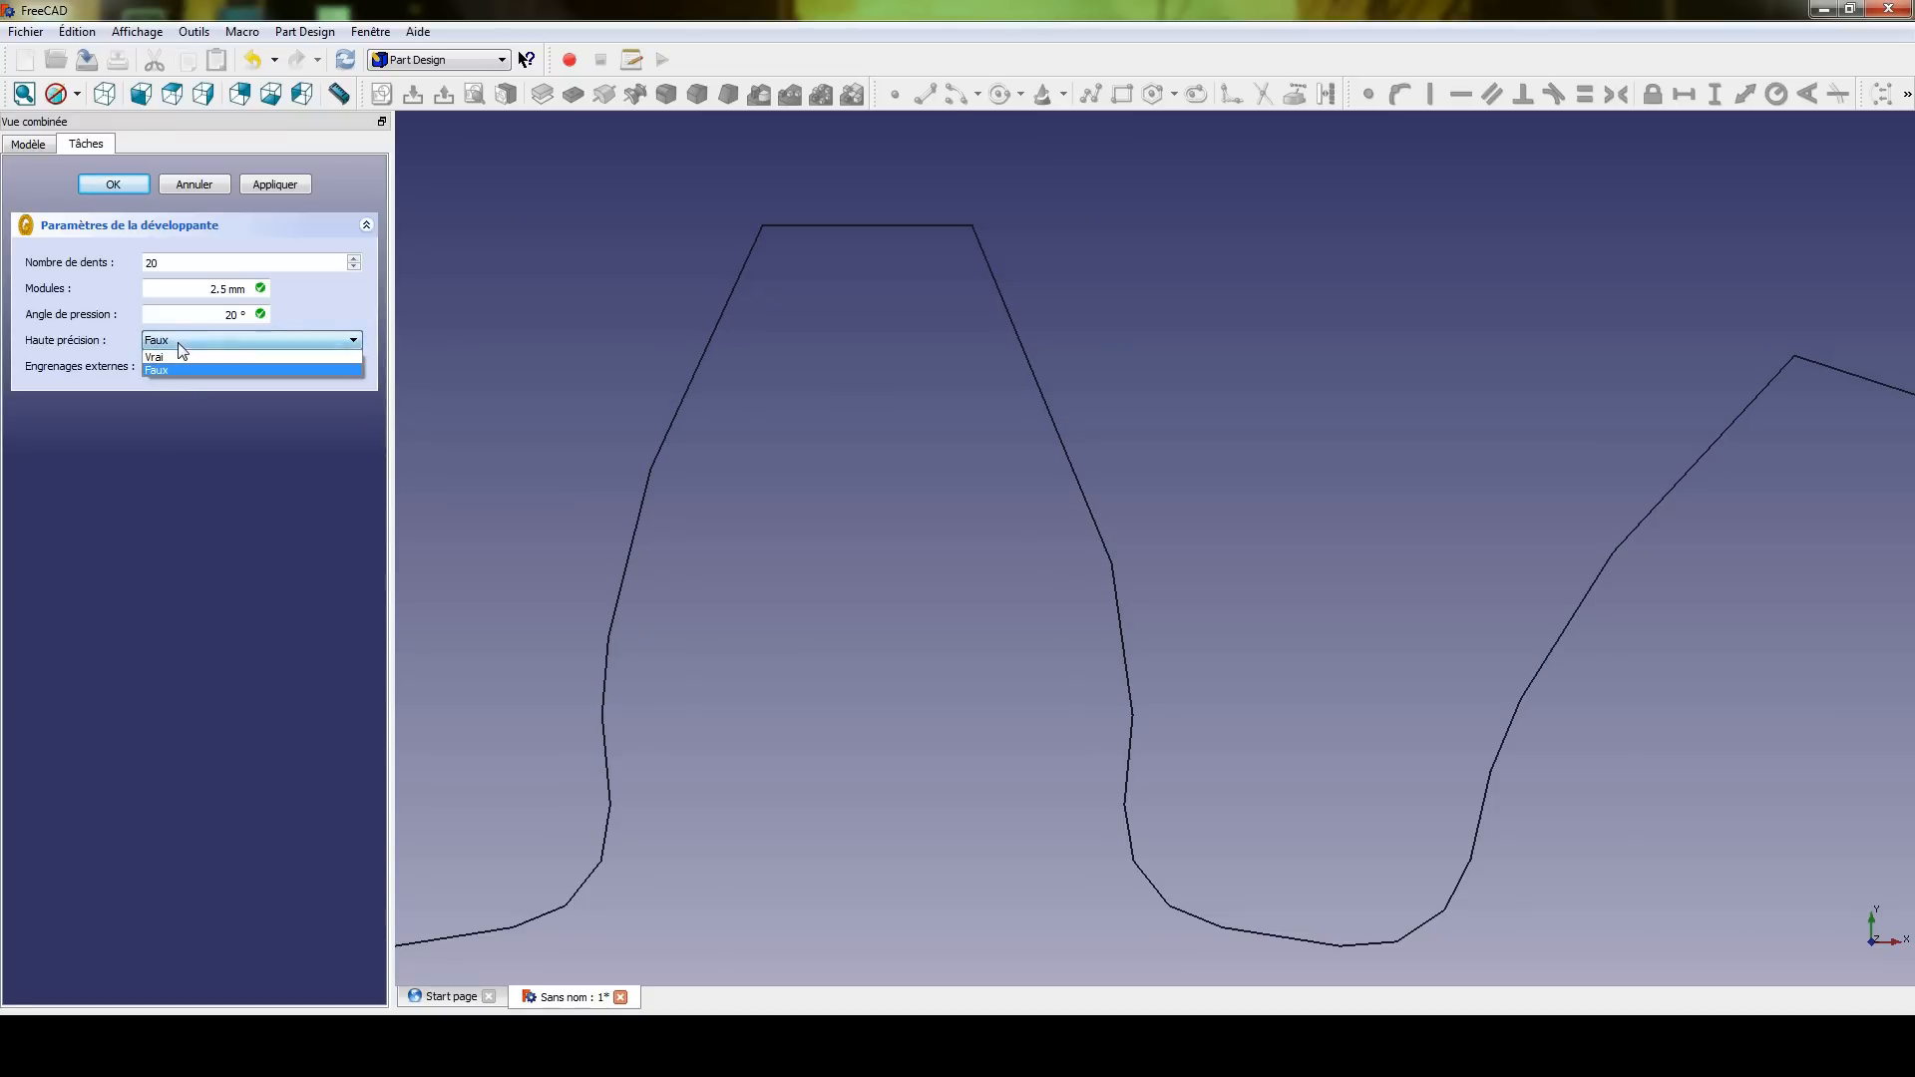
{"action": "left_click", "coordinate": [155, 356]}
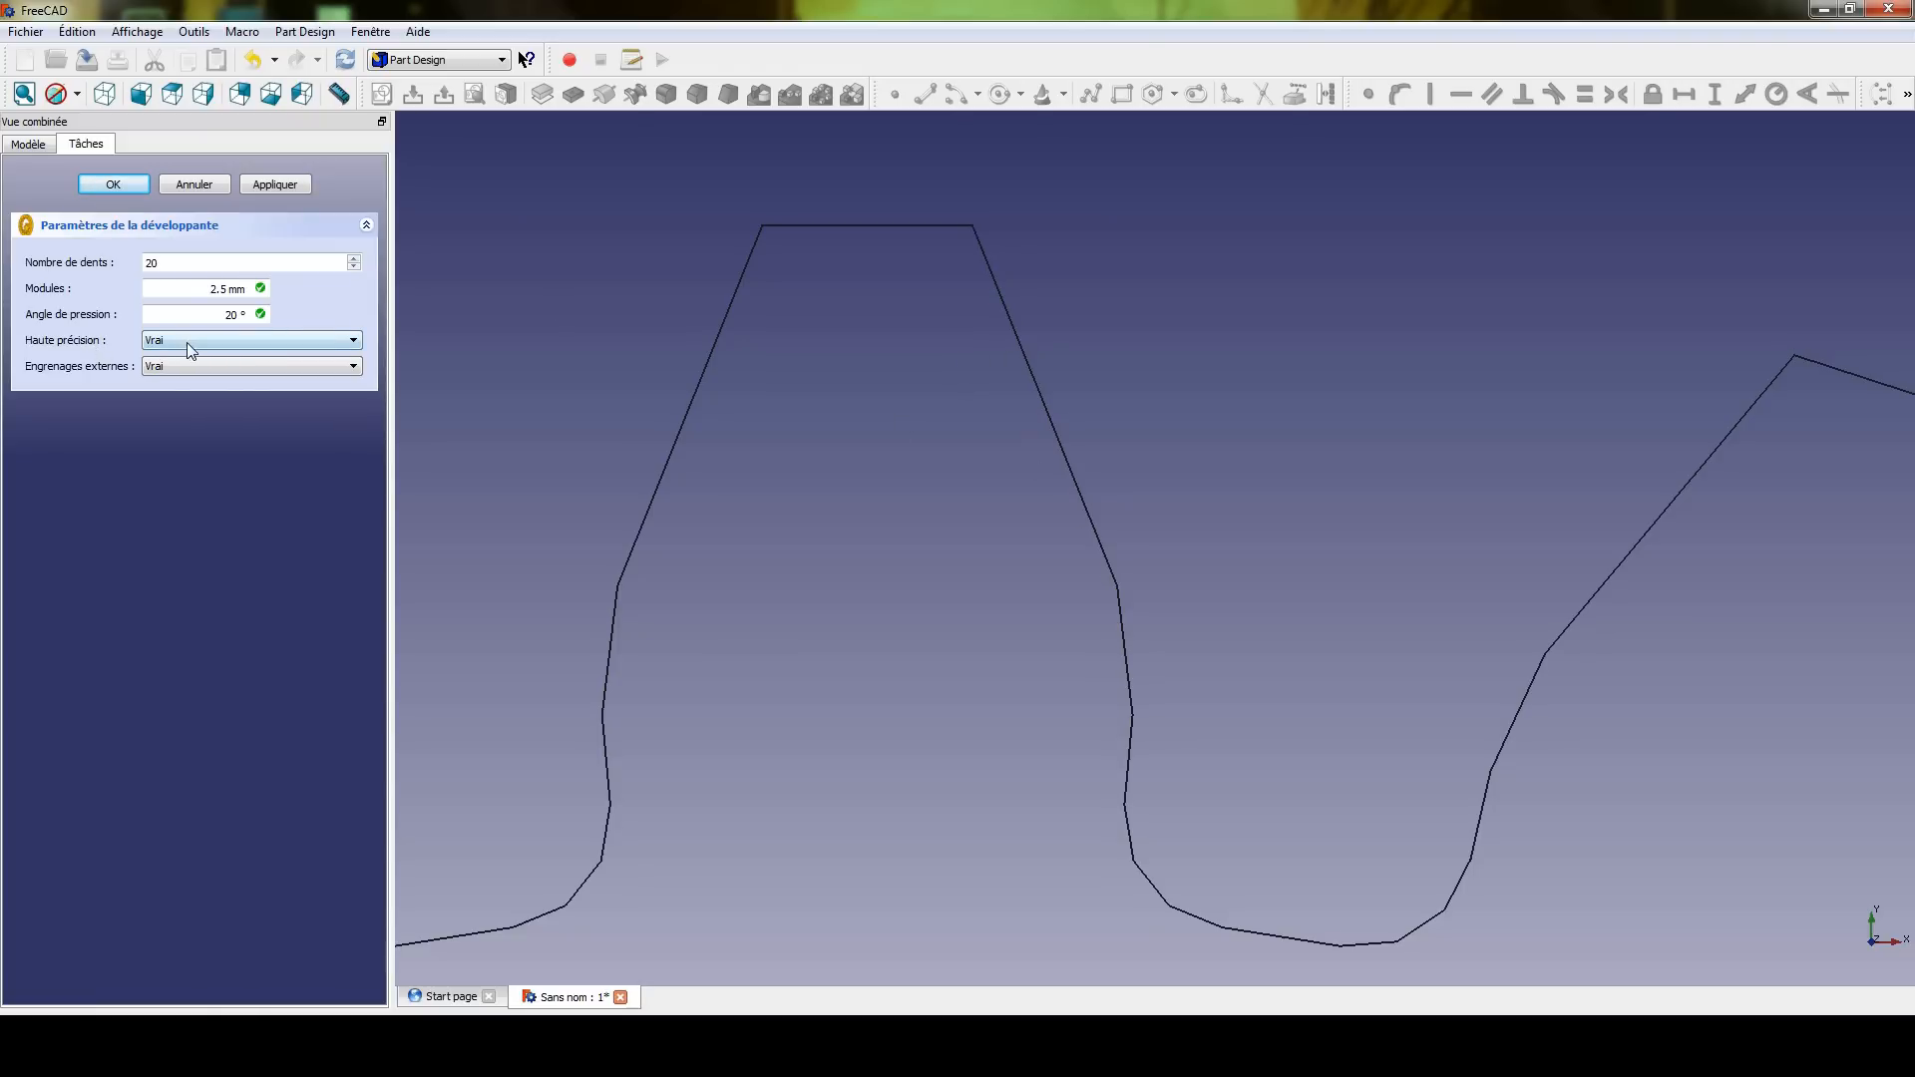
- Accept the involute gear parameters to finish the gear profile
{"action": "scroll", "coordinate": [910, 468], "scroll_direction": "down", "scroll_amount": 6}
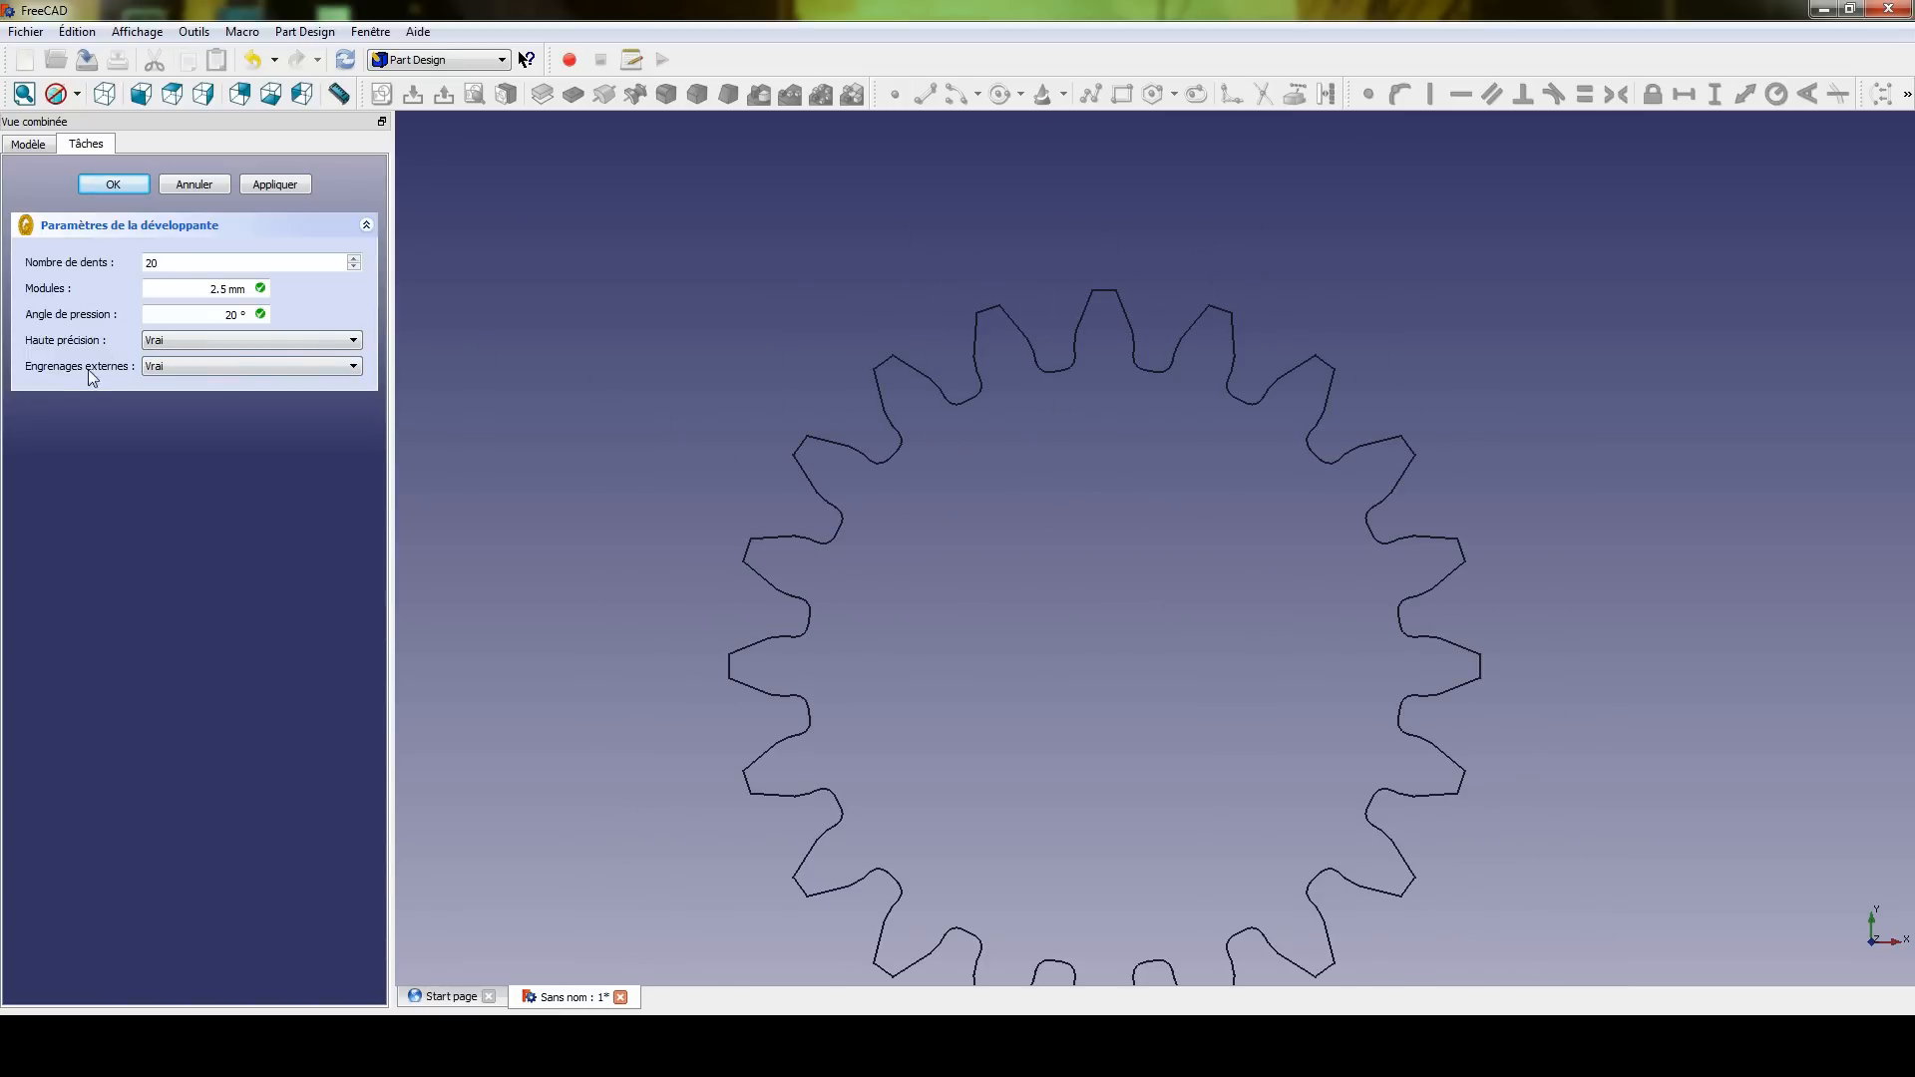
{"action": "left_click", "coordinate": [114, 185]}
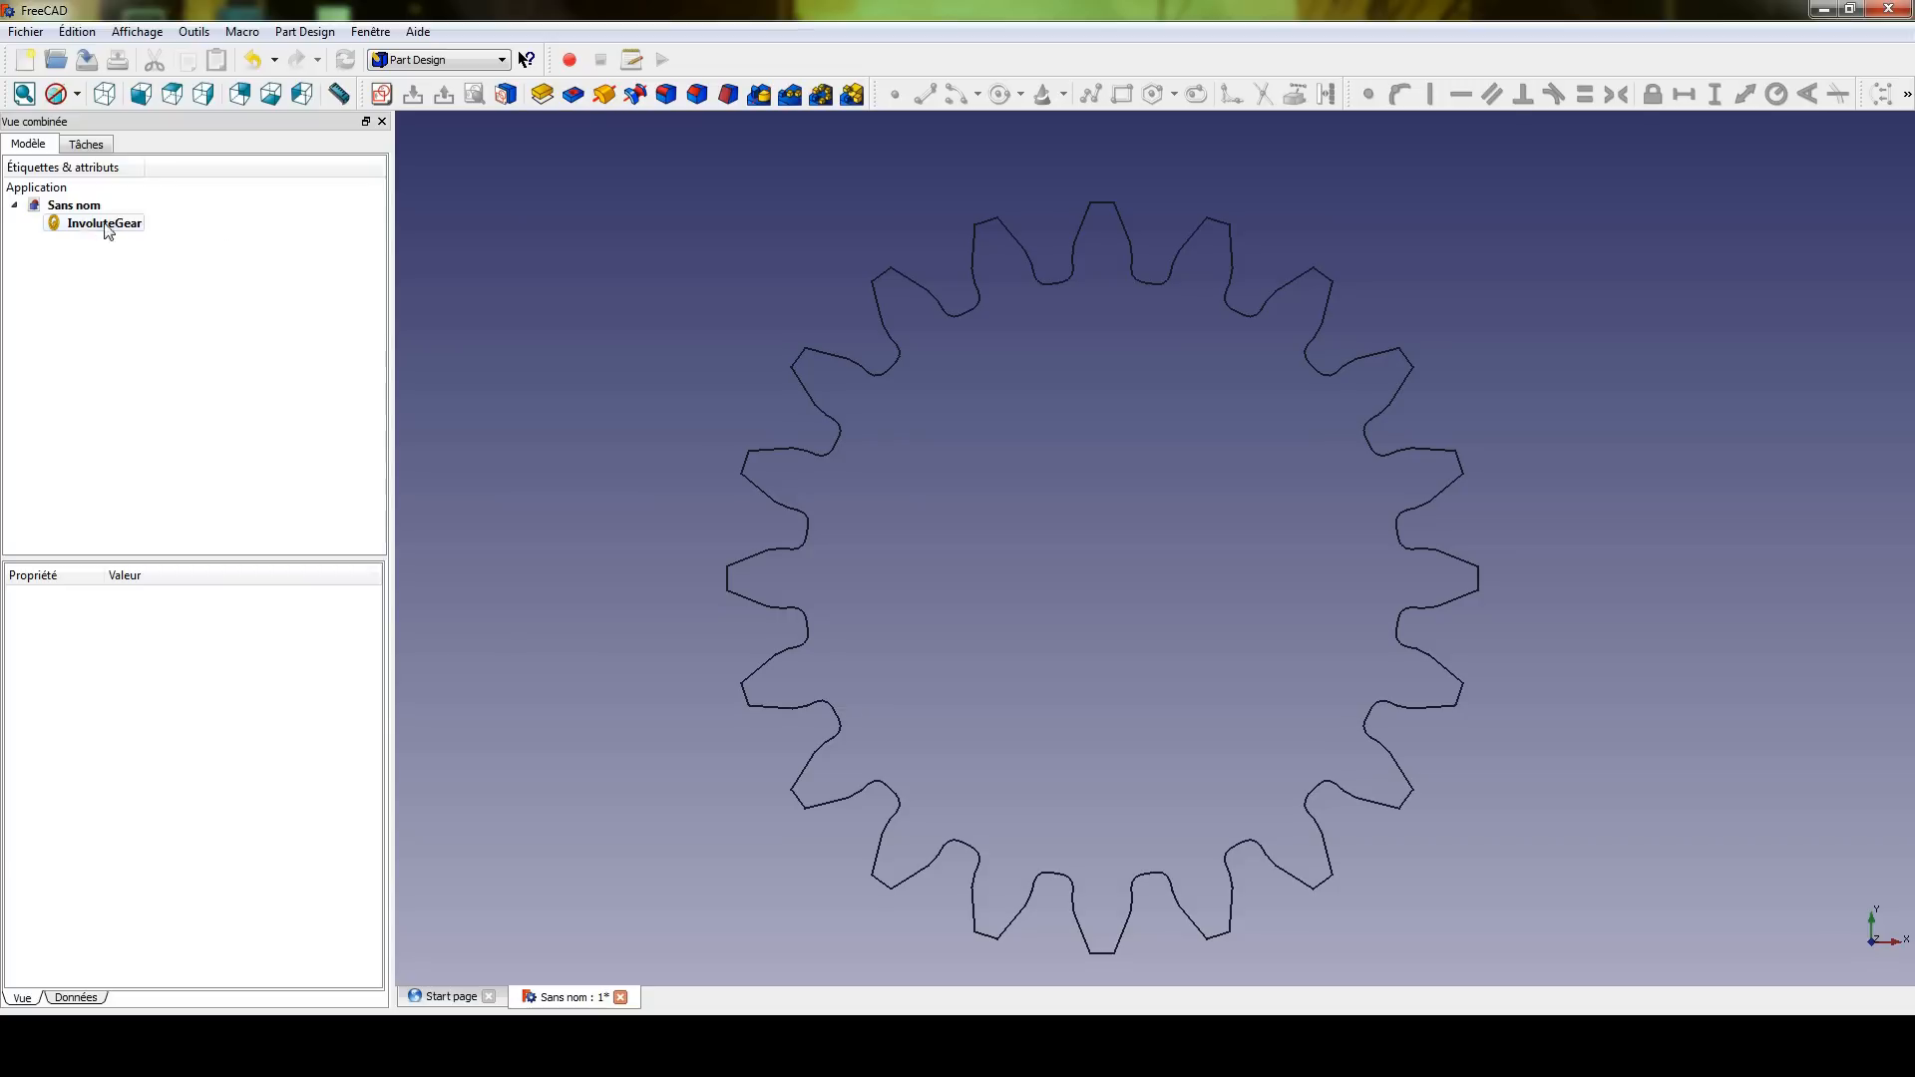
- Extrude the involute gear profile 10 mm as a pad and look at the solid at an angle
{"action": "left_click", "coordinate": [102, 224]}
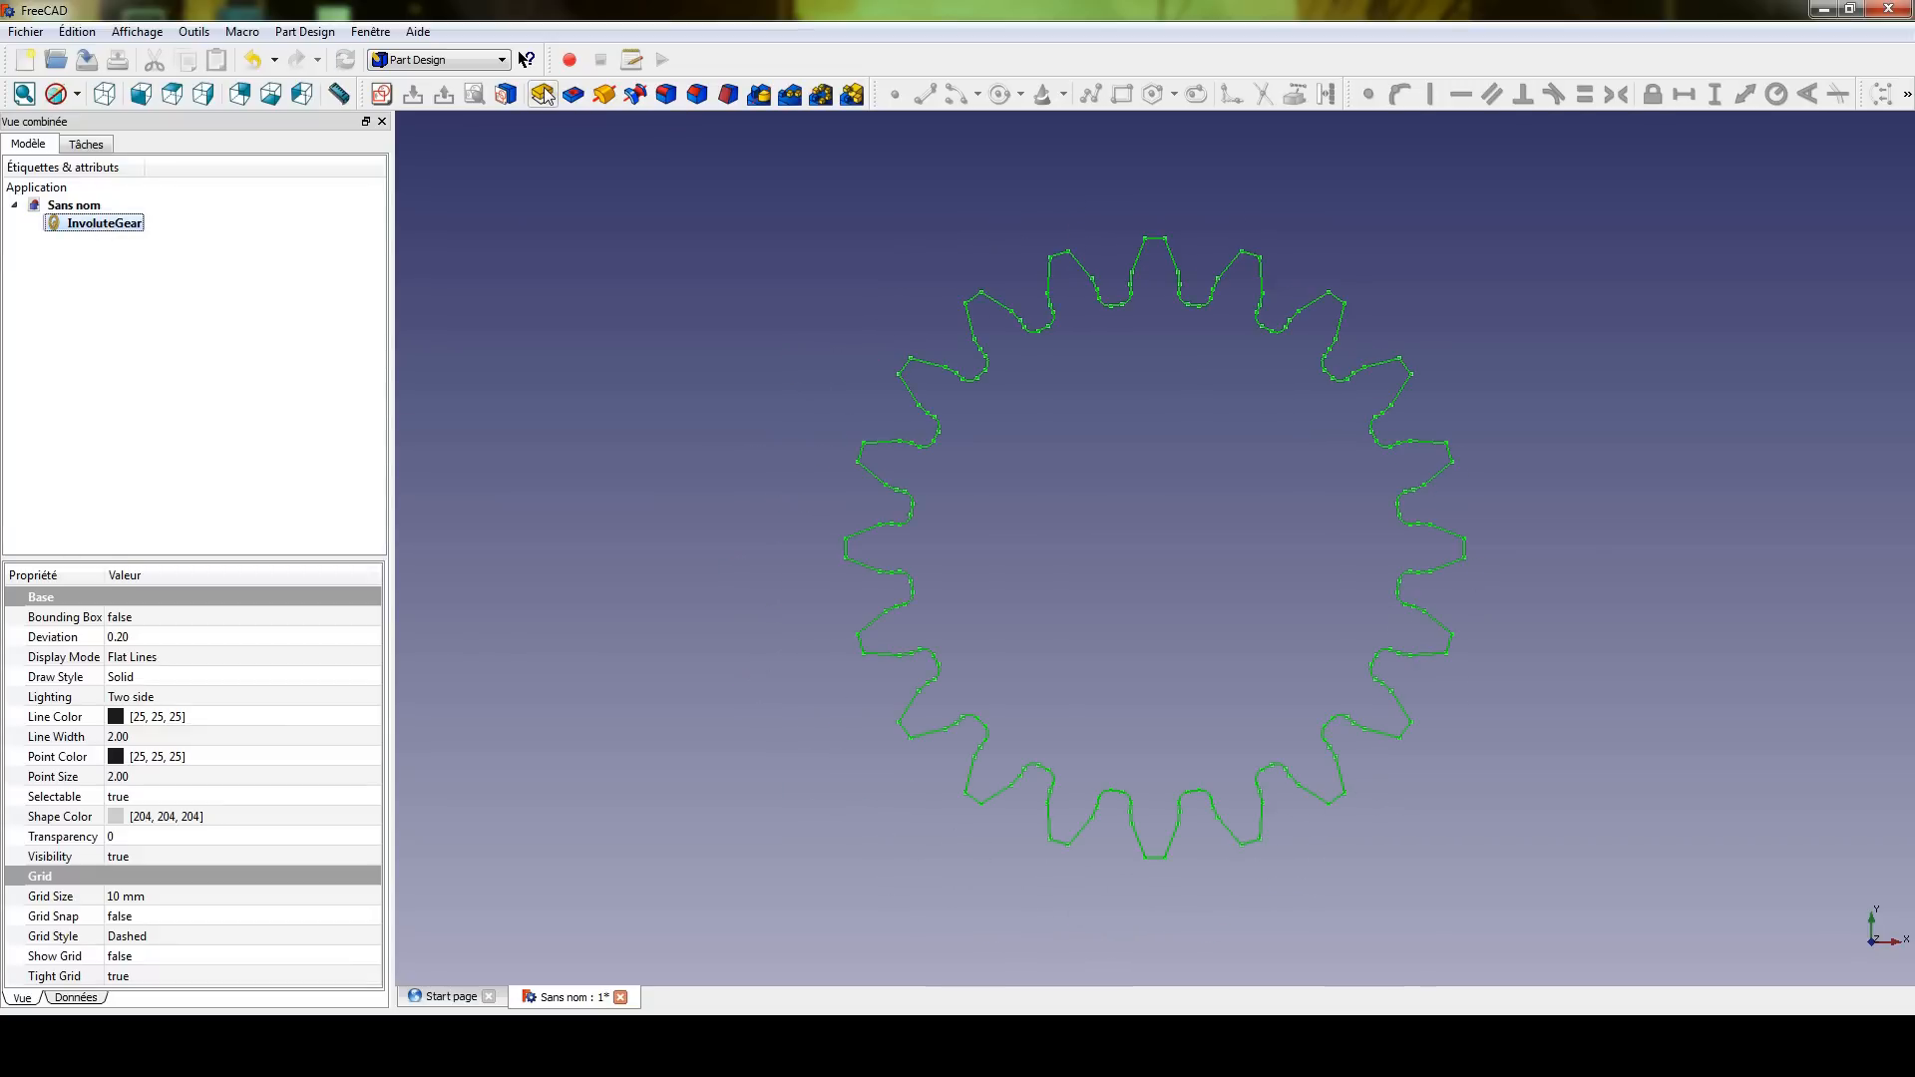
{"action": "left_click", "coordinate": [543, 94]}
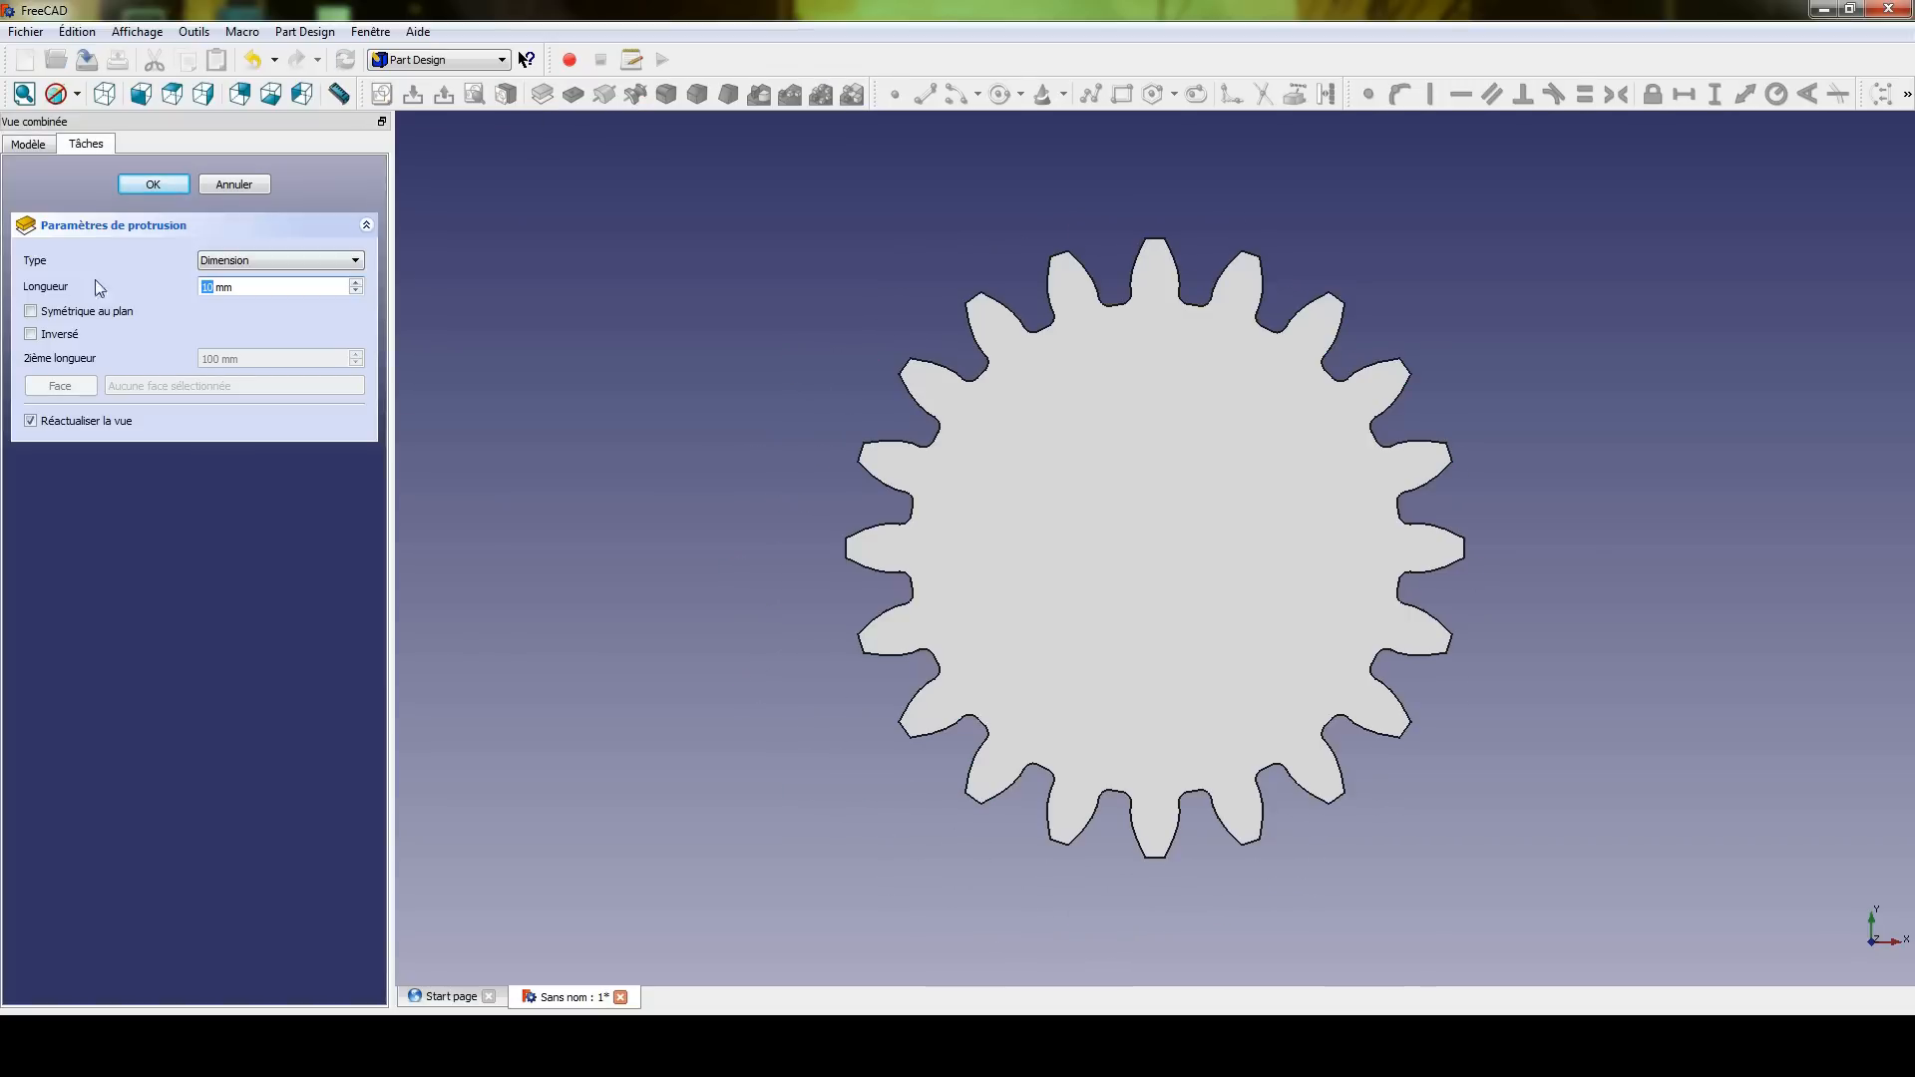
{"action": "left_click", "coordinate": [143, 181]}
{"action": "middle_click_drag", "start_coordinate": [874, 472], "coordinate": [1030, 432]}
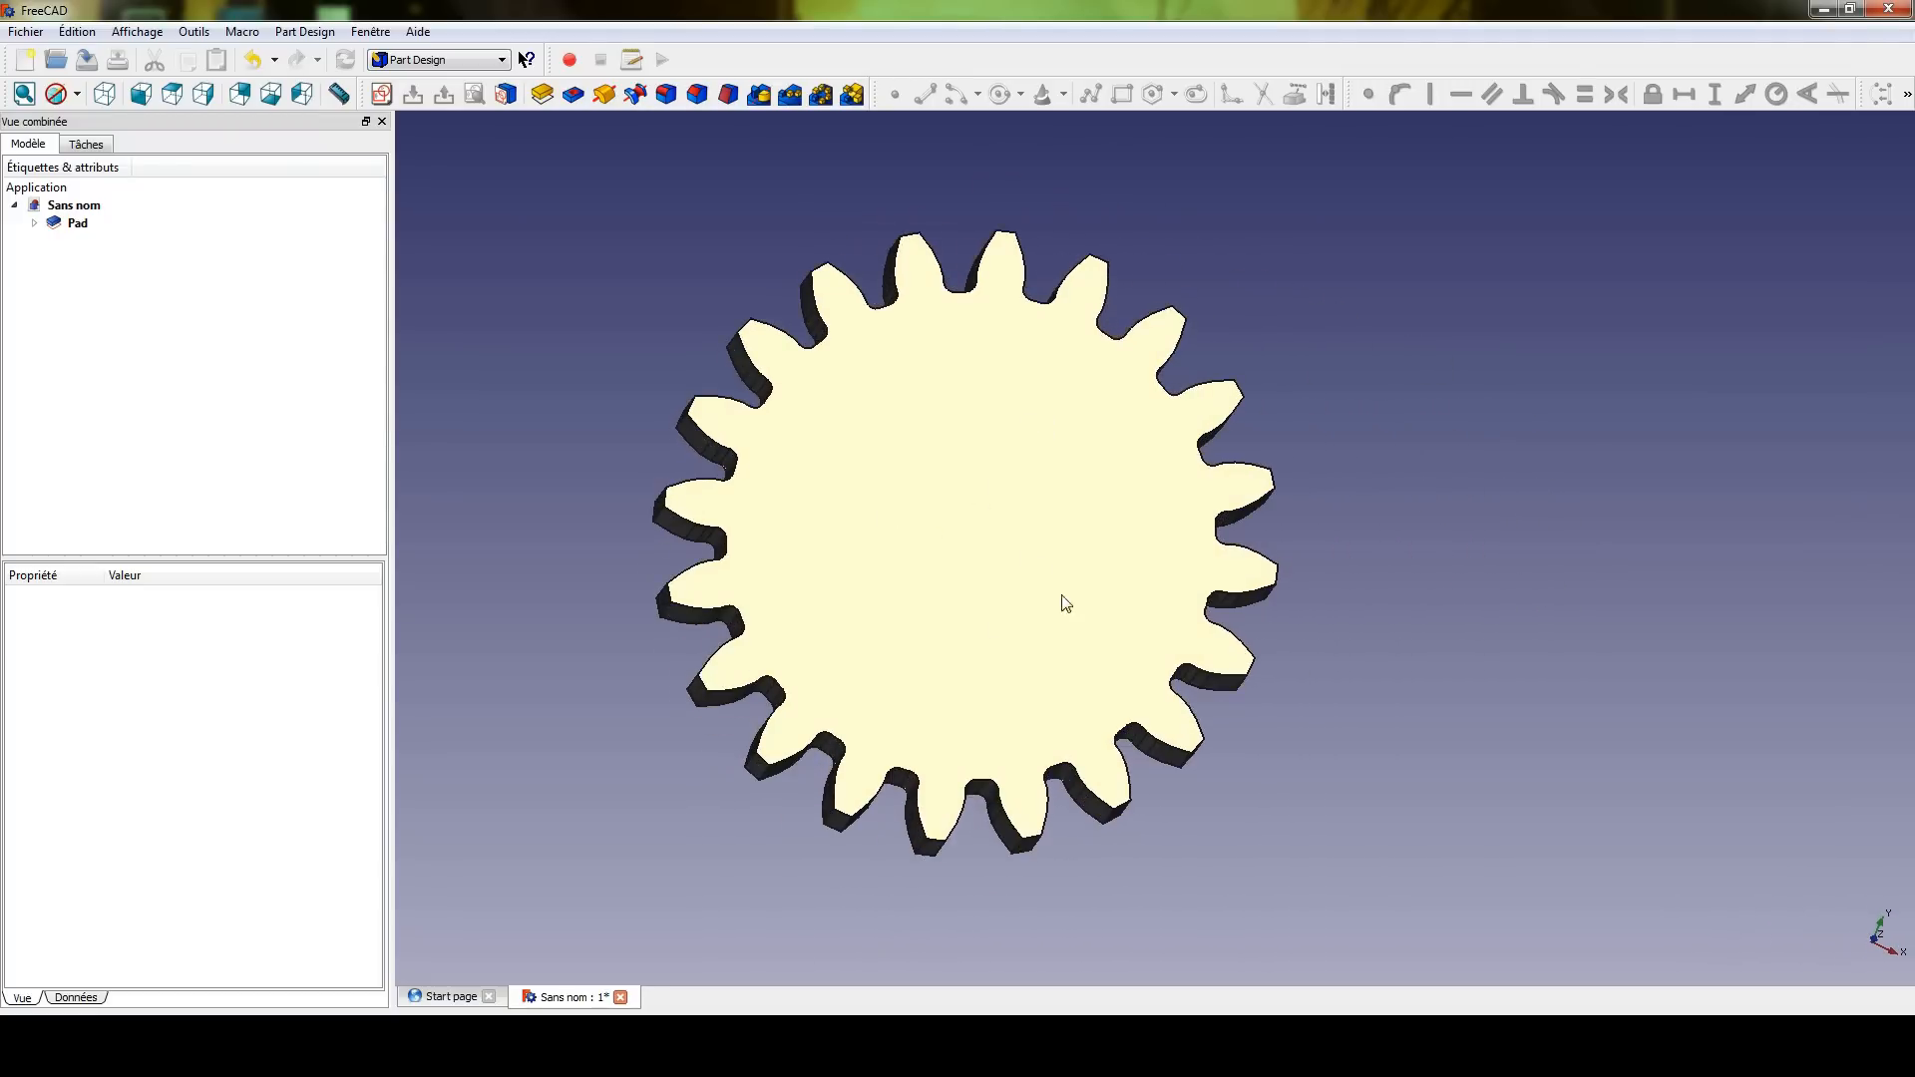
{"action": "middle_click_drag", "start_coordinate": [940, 499], "coordinate": [1035, 489]}
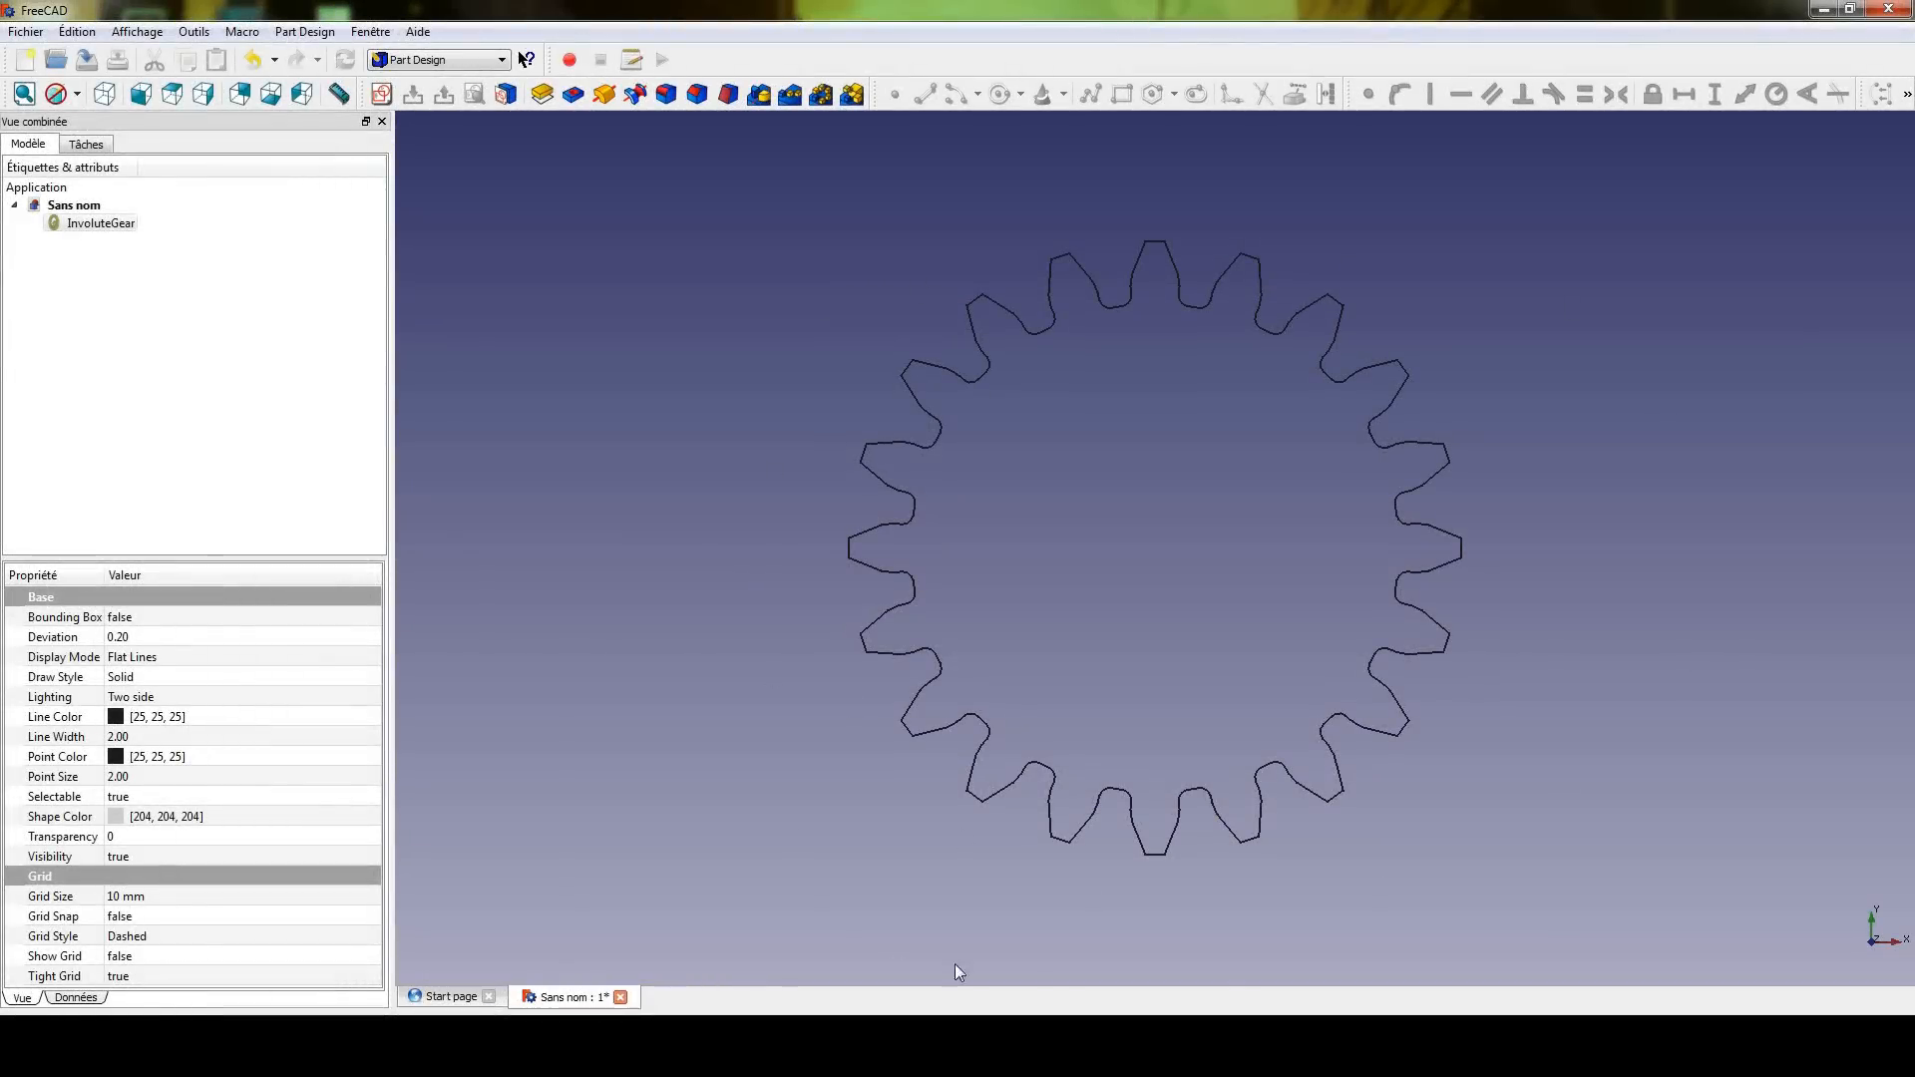
- Reopen the involute gear's parameters for review and close them
{"action": "middle_click_drag", "start_coordinate": [1176, 500], "coordinate": [1065, 485]}
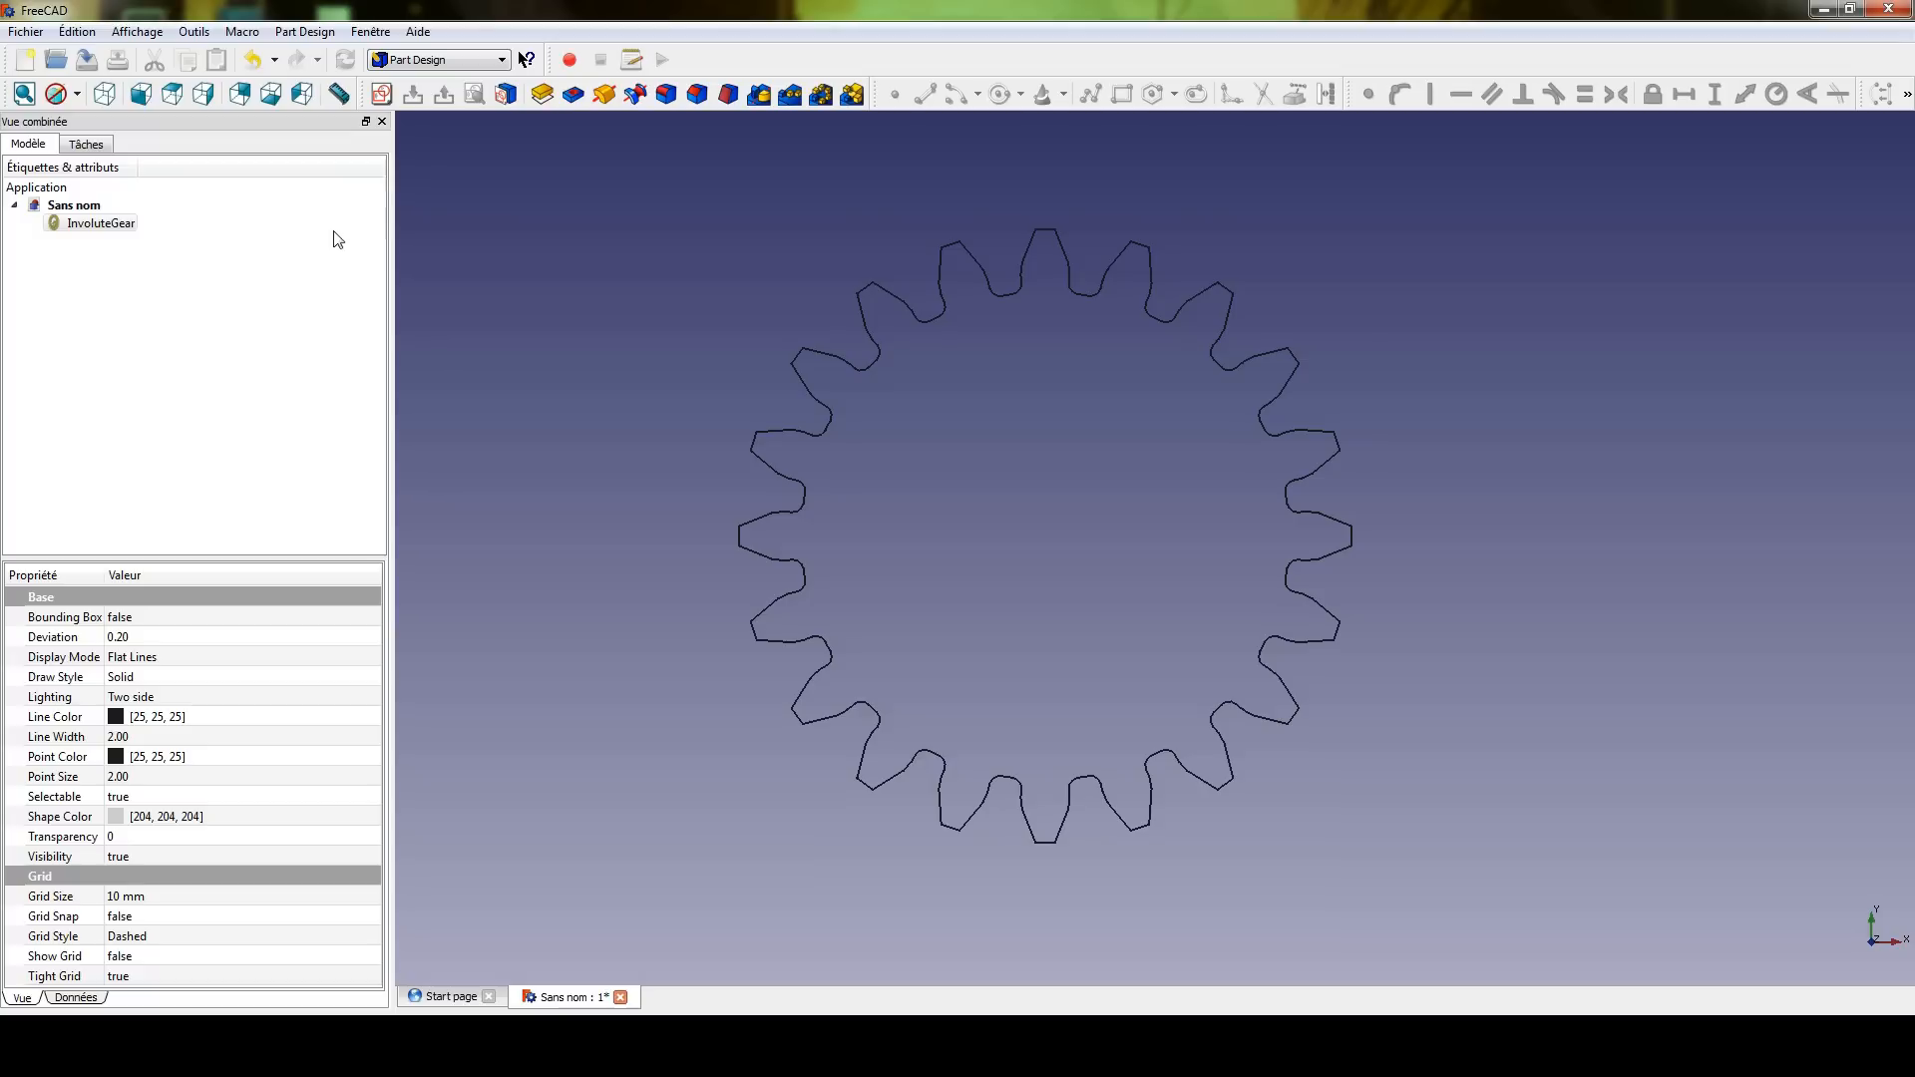
{"action": "left_click", "coordinate": [80, 223]}
{"action": "double_click", "coordinate": [82, 226]}
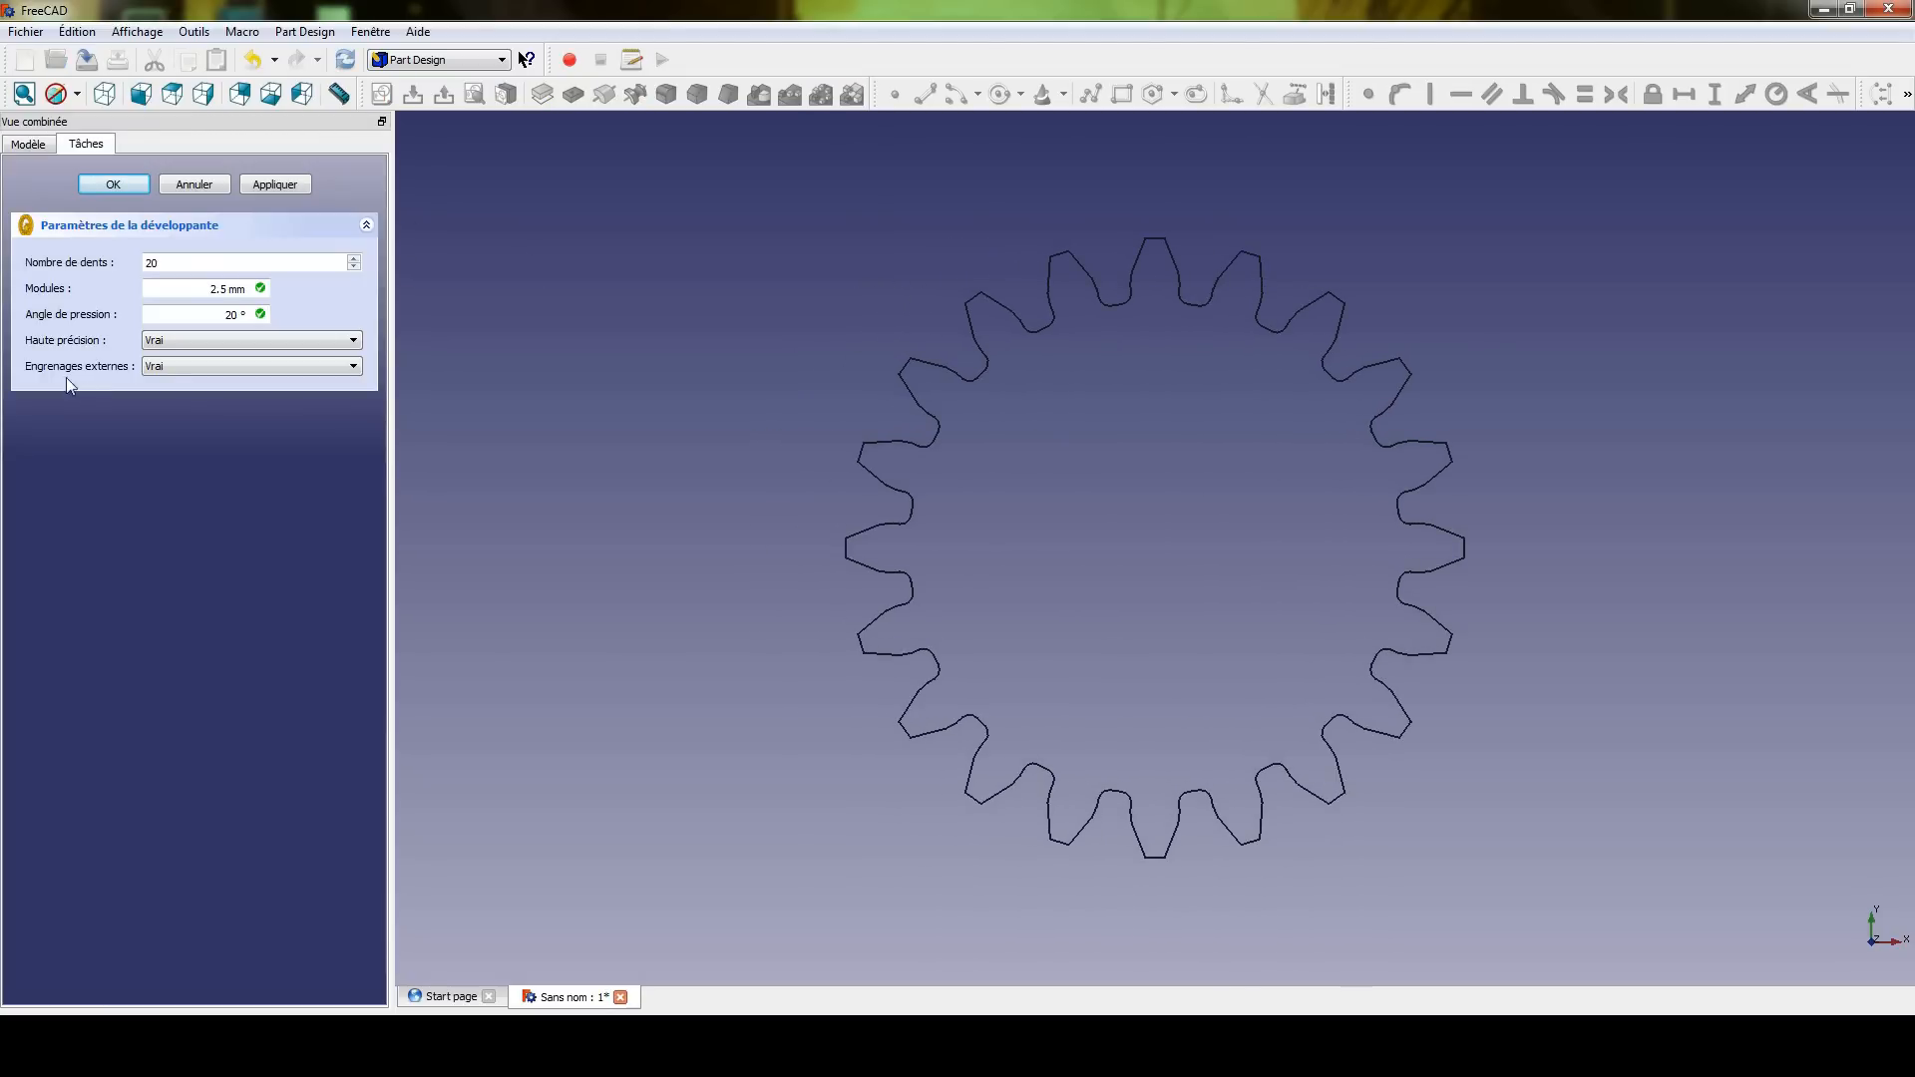
{"action": "left_click", "coordinate": [112, 184]}
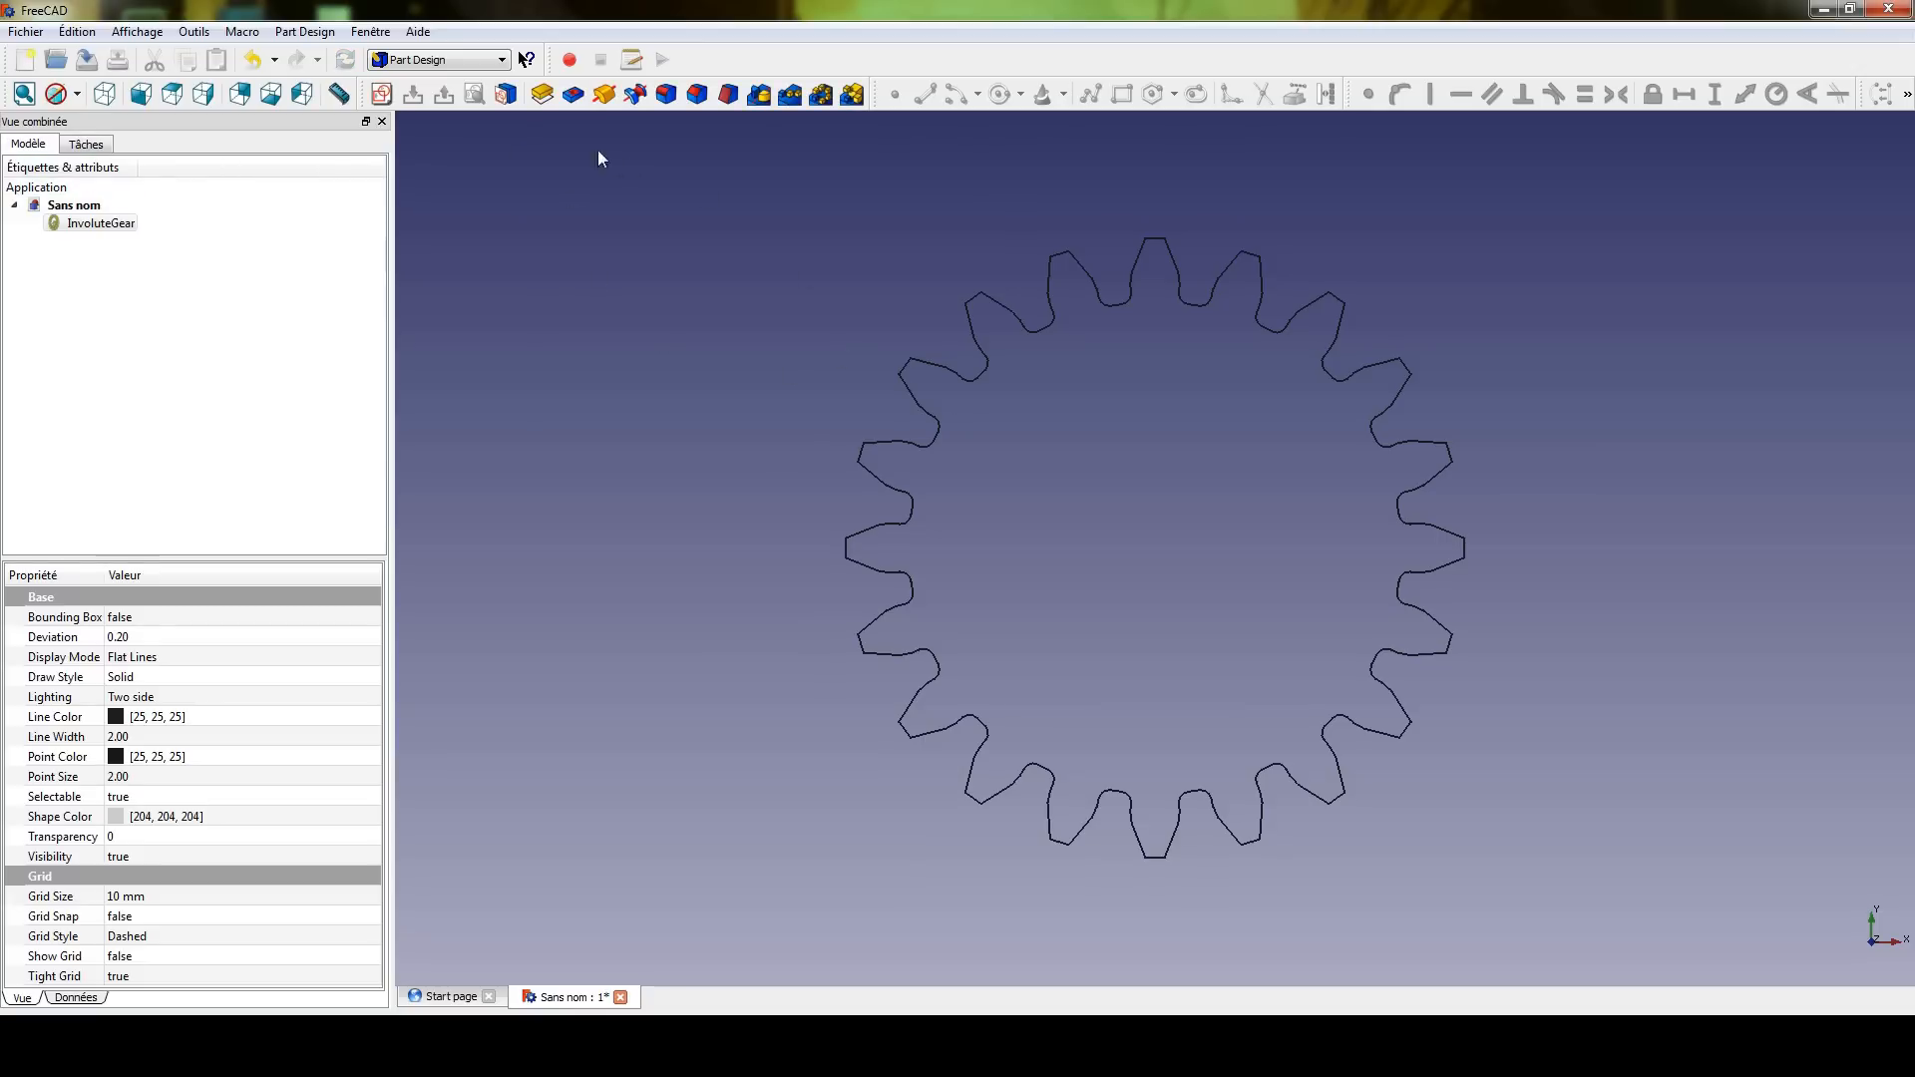
- Create a new sketch on the XY plane over the gear profile
{"action": "left_click", "coordinate": [382, 94]}
{"action": "left_click", "coordinate": [923, 604]}
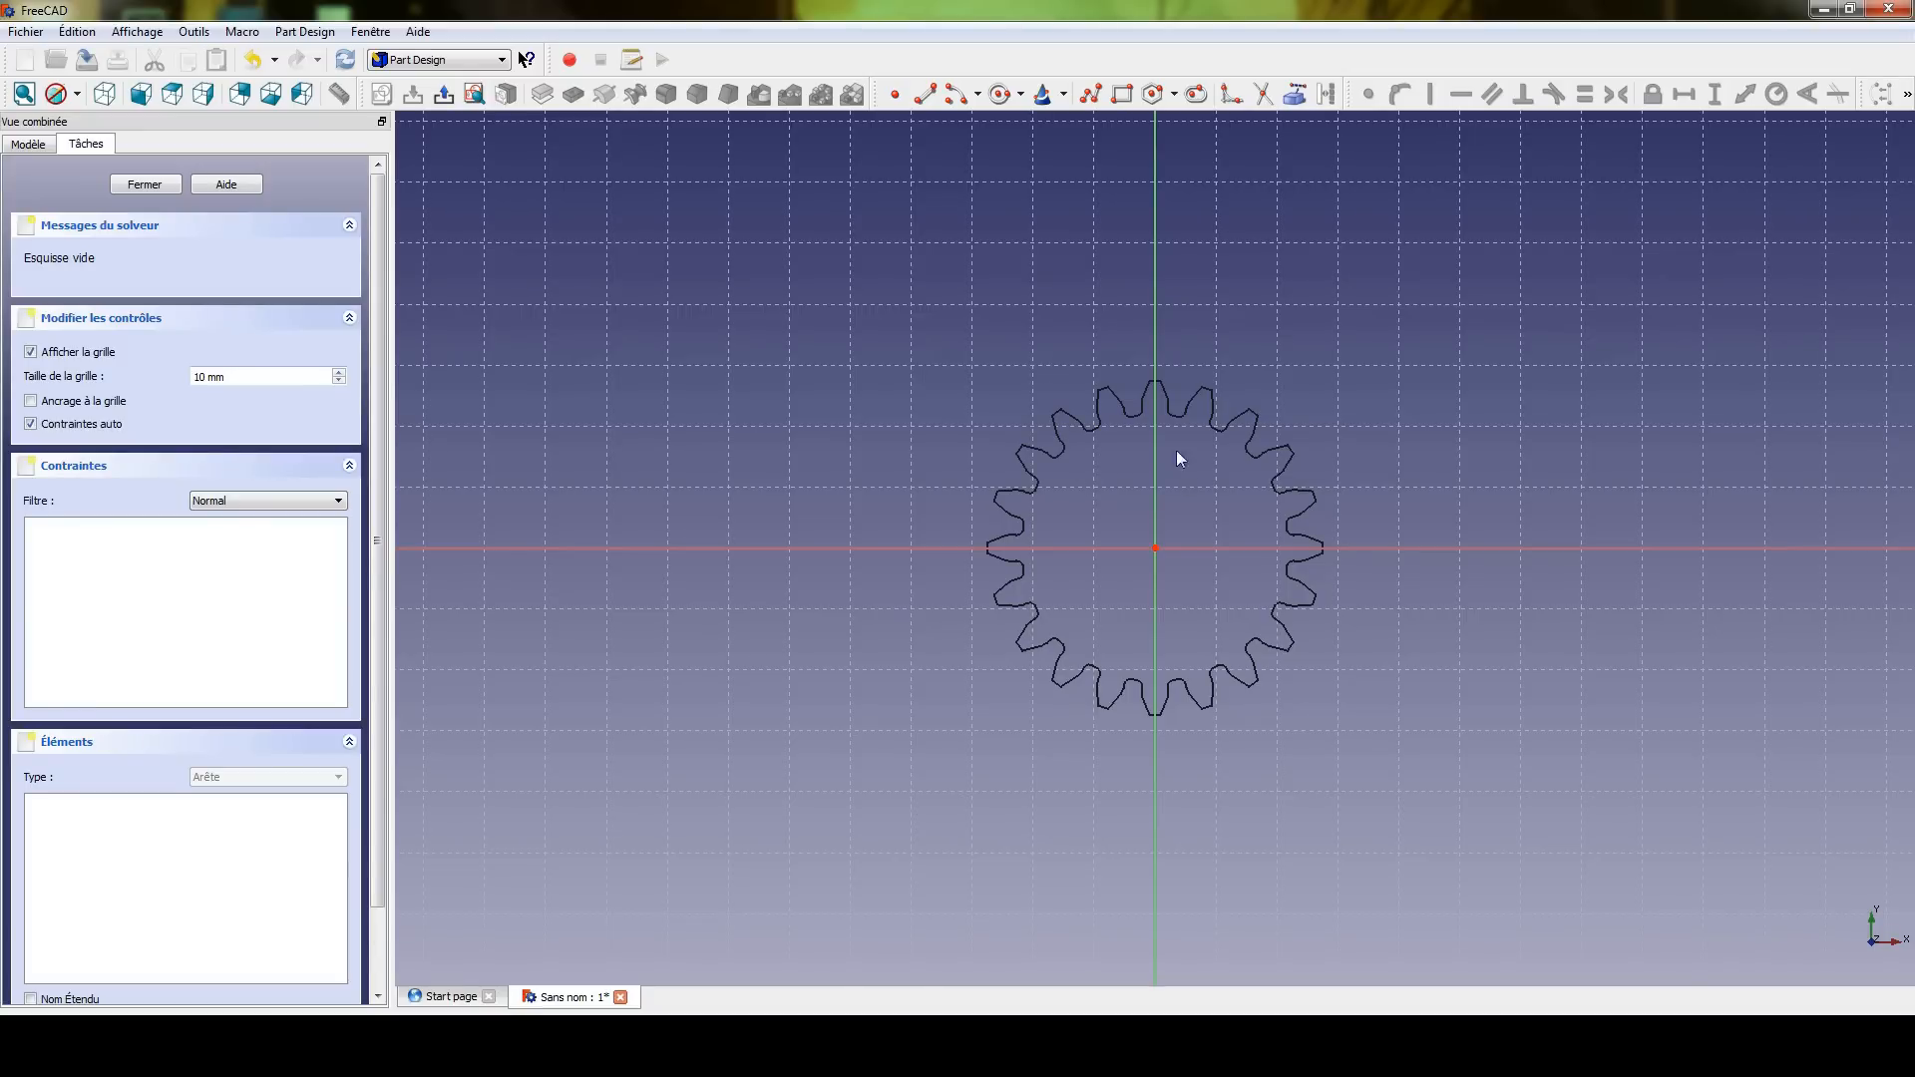
{"action": "mouse_move", "coordinate": [1287, 514]}
{"action": "middle_mouse_down"}
{"action": "mouse_move", "coordinate": [1107, 491]}
{"action": "mouse_move", "coordinate": [957, 527]}
{"action": "middle_mouse_up"}
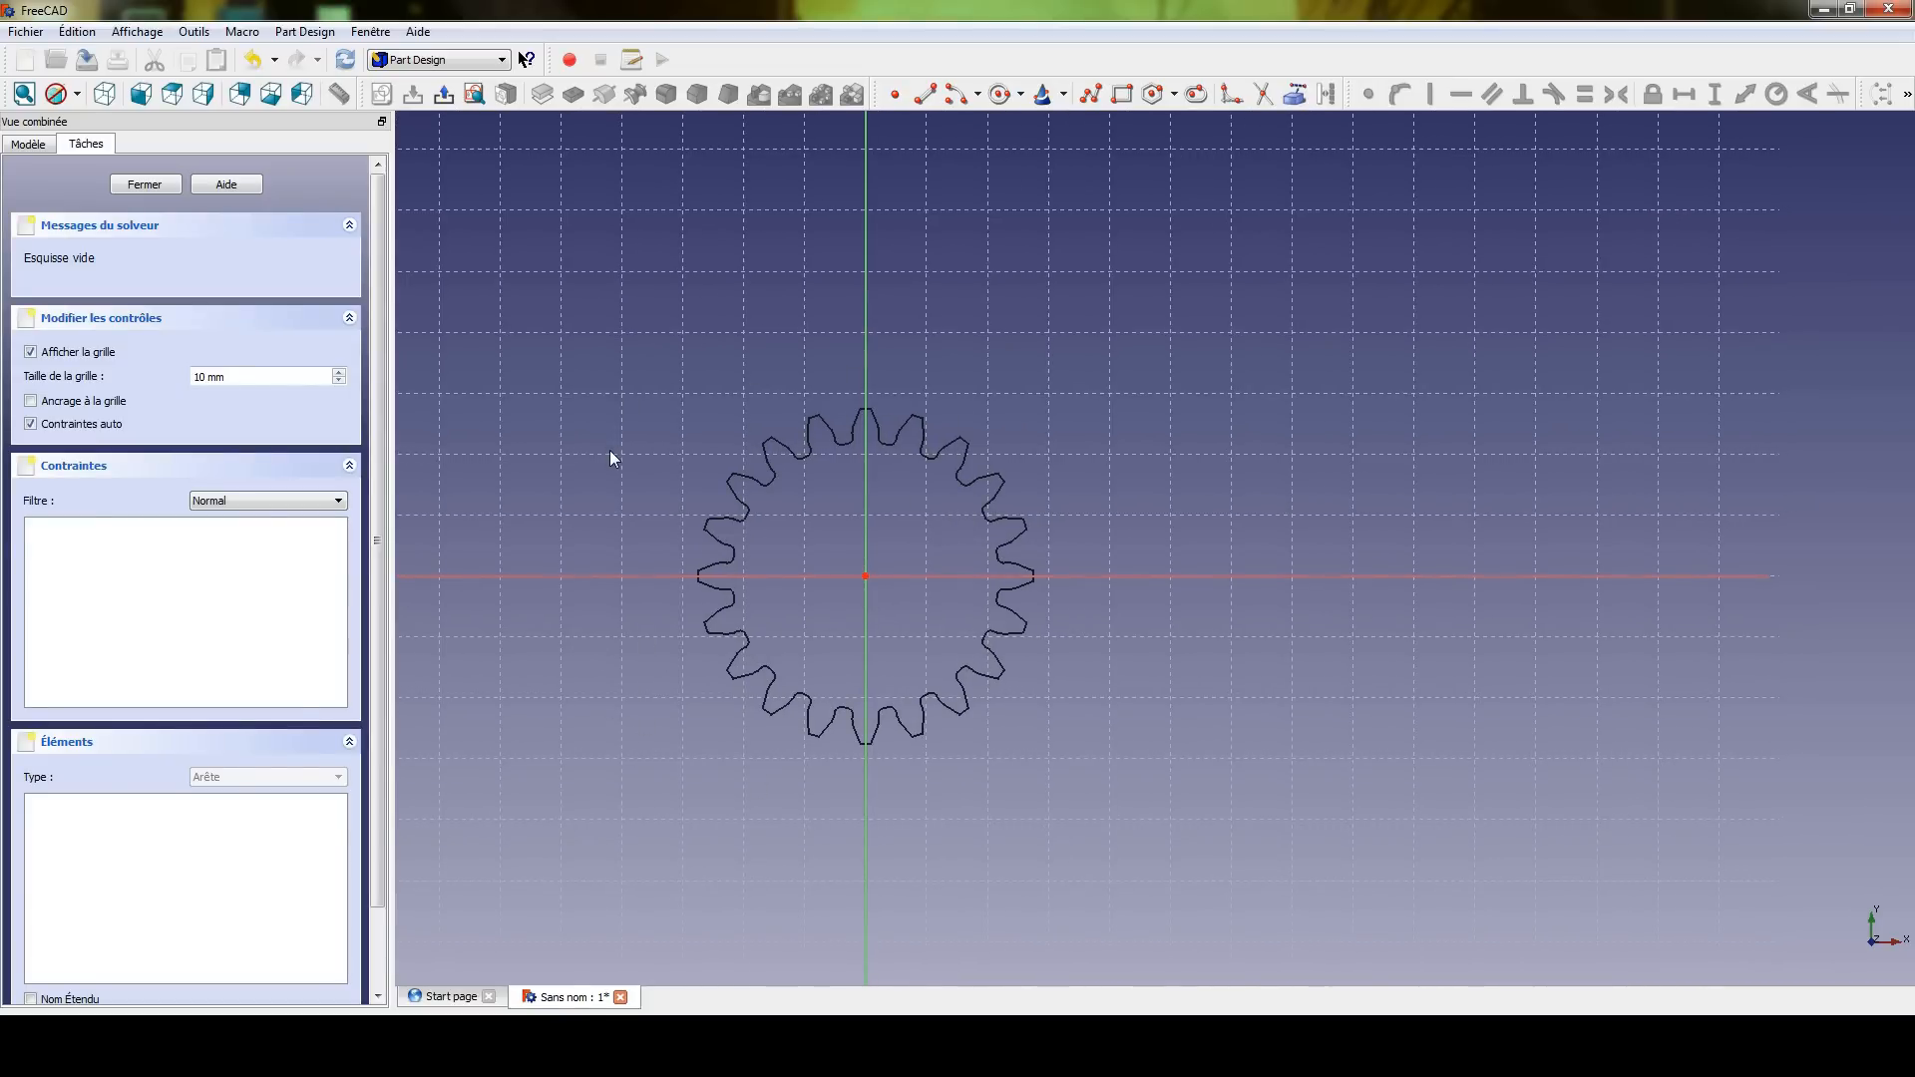
- Sketch a circle of about 53 mm radius around the gear and make its centre coincident with the origin
{"action": "left_click", "coordinate": [998, 94]}
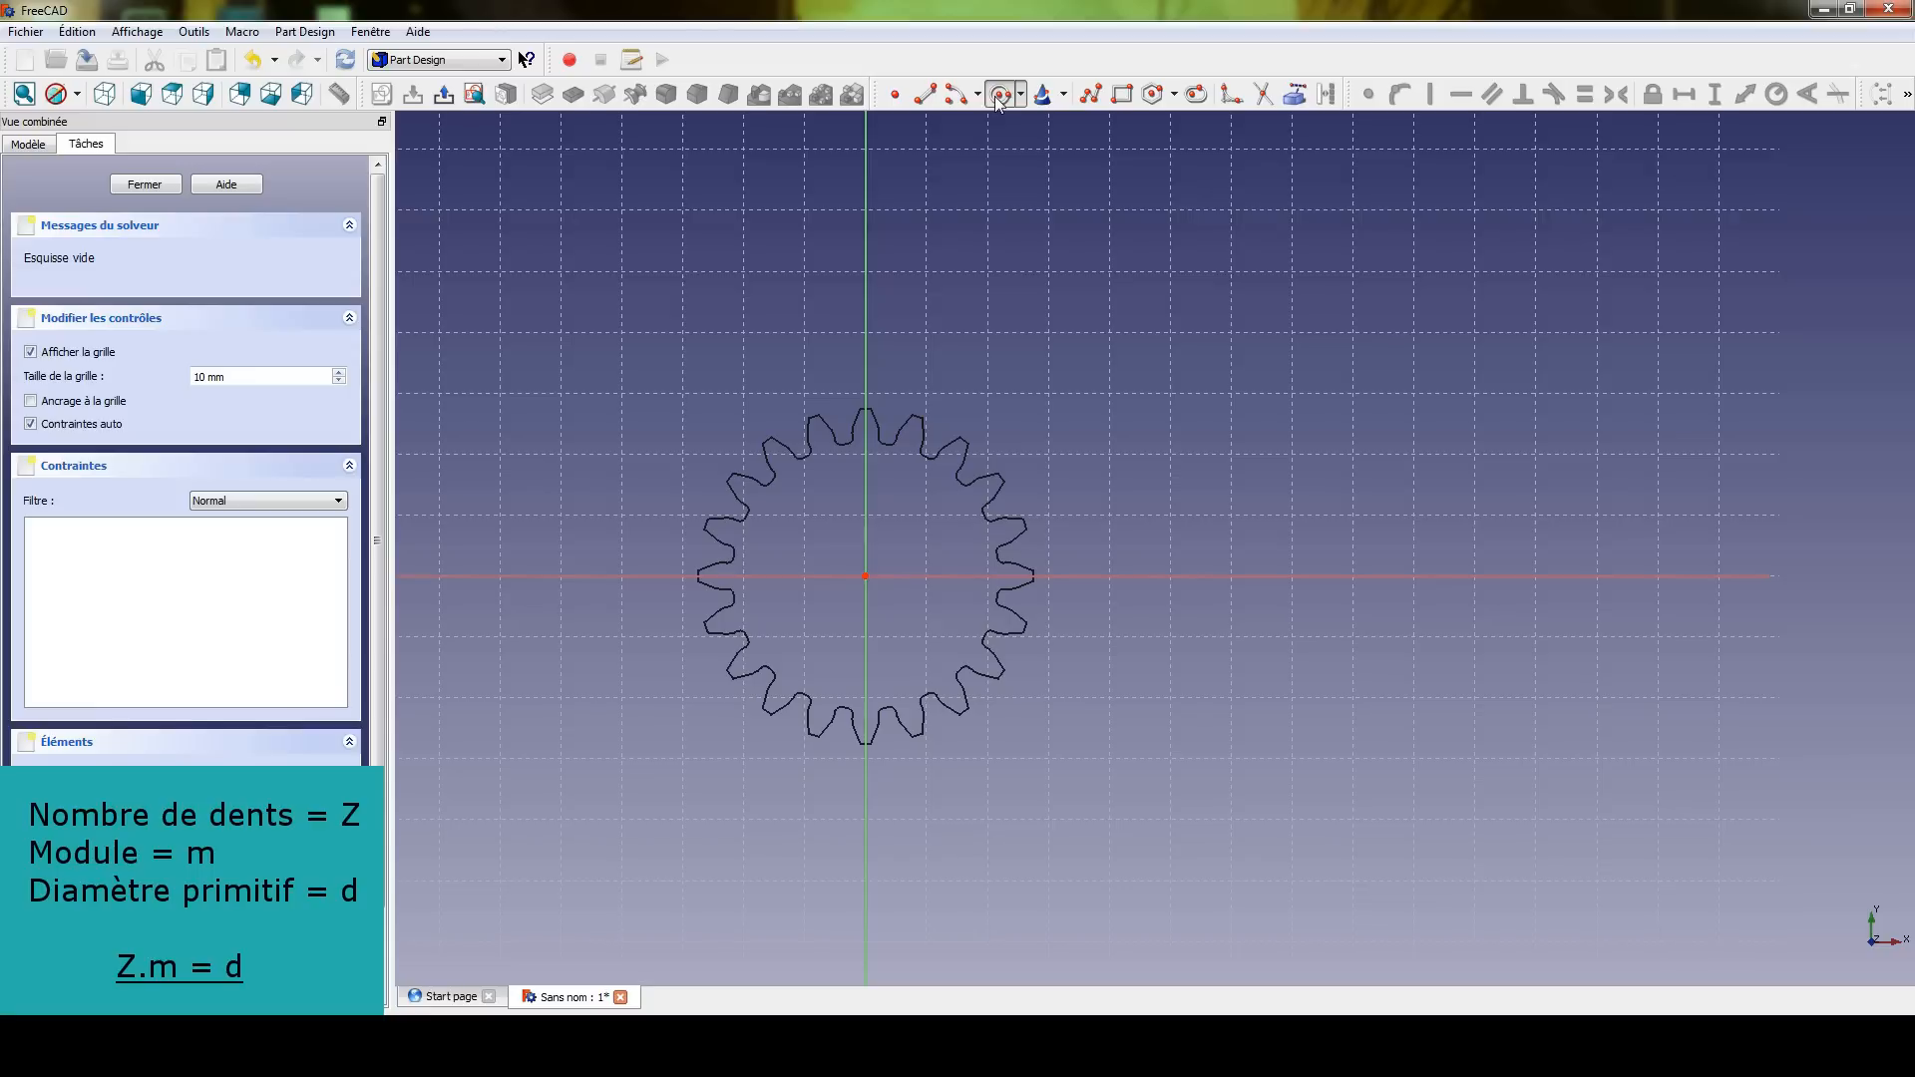
{"action": "left_click", "coordinate": [865, 576]}
{"action": "left_click", "coordinate": [1183, 622]}
{"action": "left_click_drag", "start_coordinate": [866, 577], "coordinate": [900, 613]}
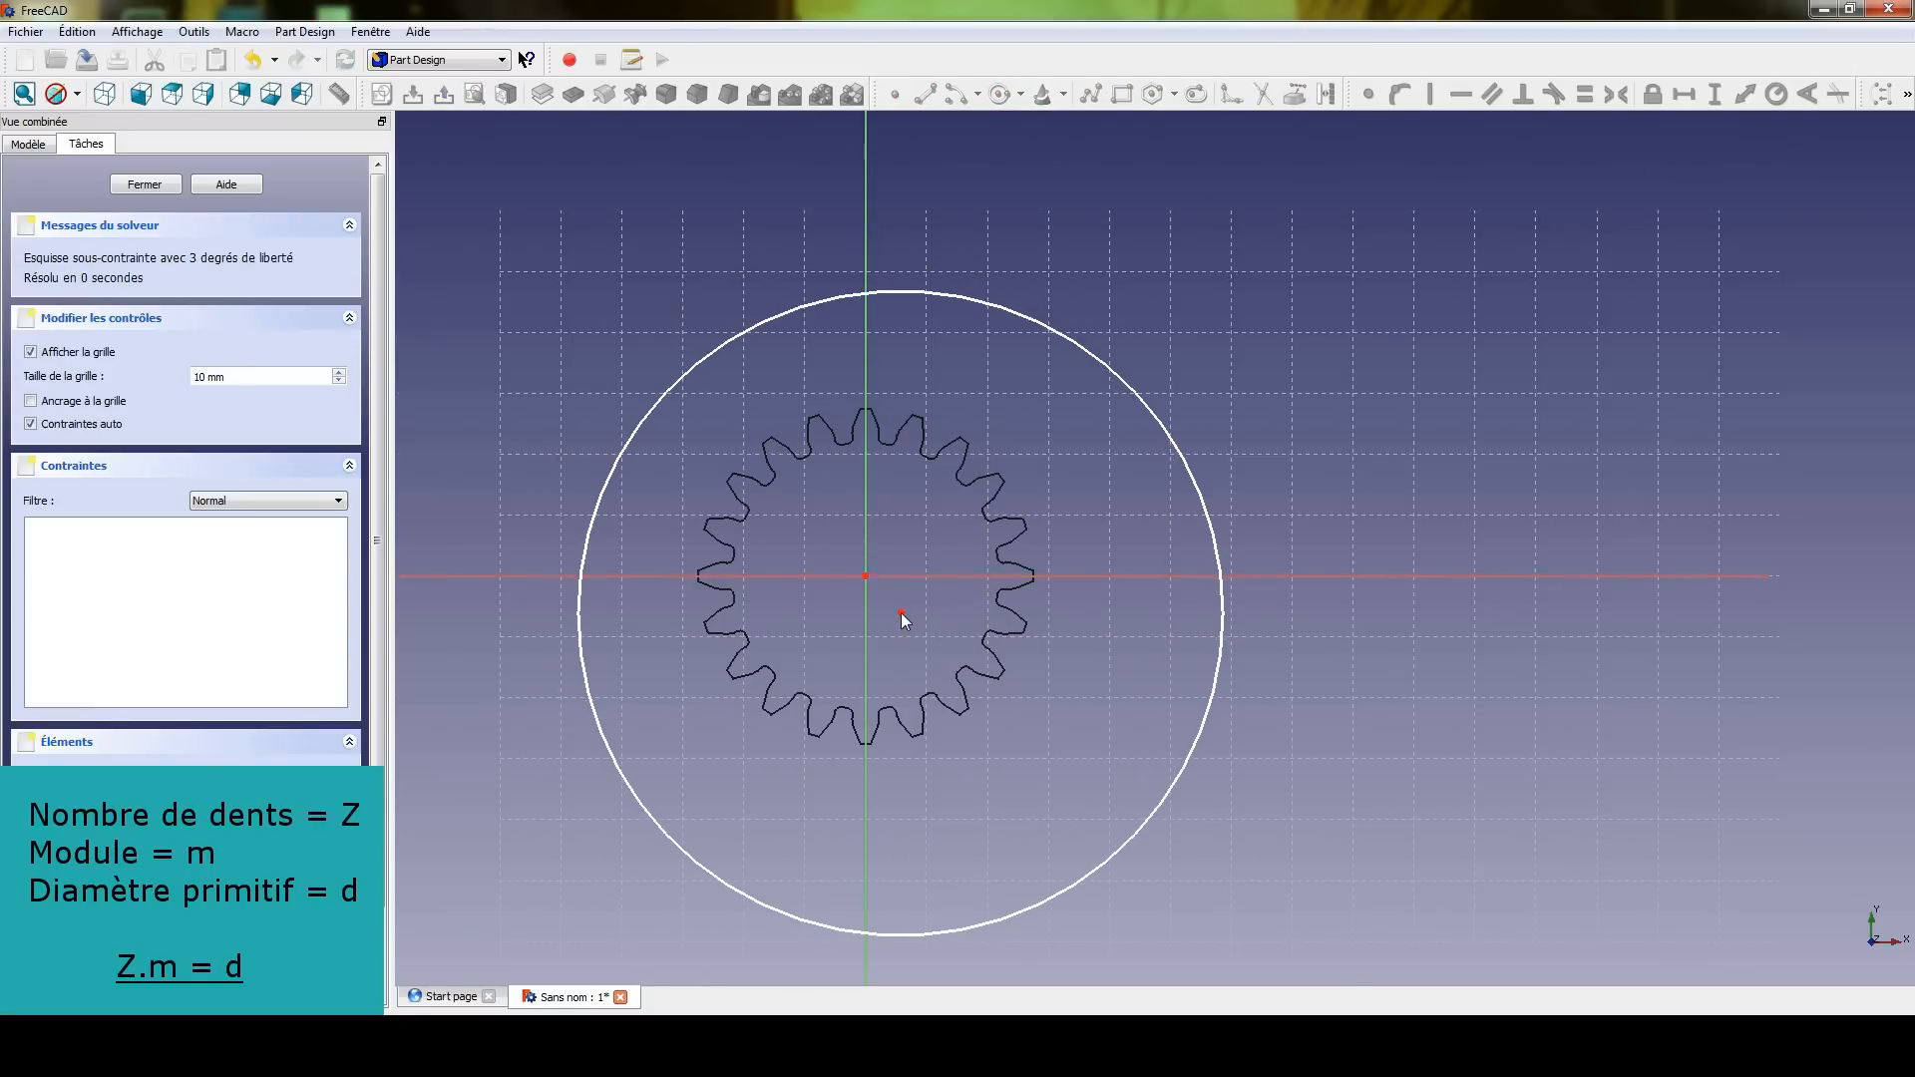
{"action": "left_click", "coordinate": [901, 610]}
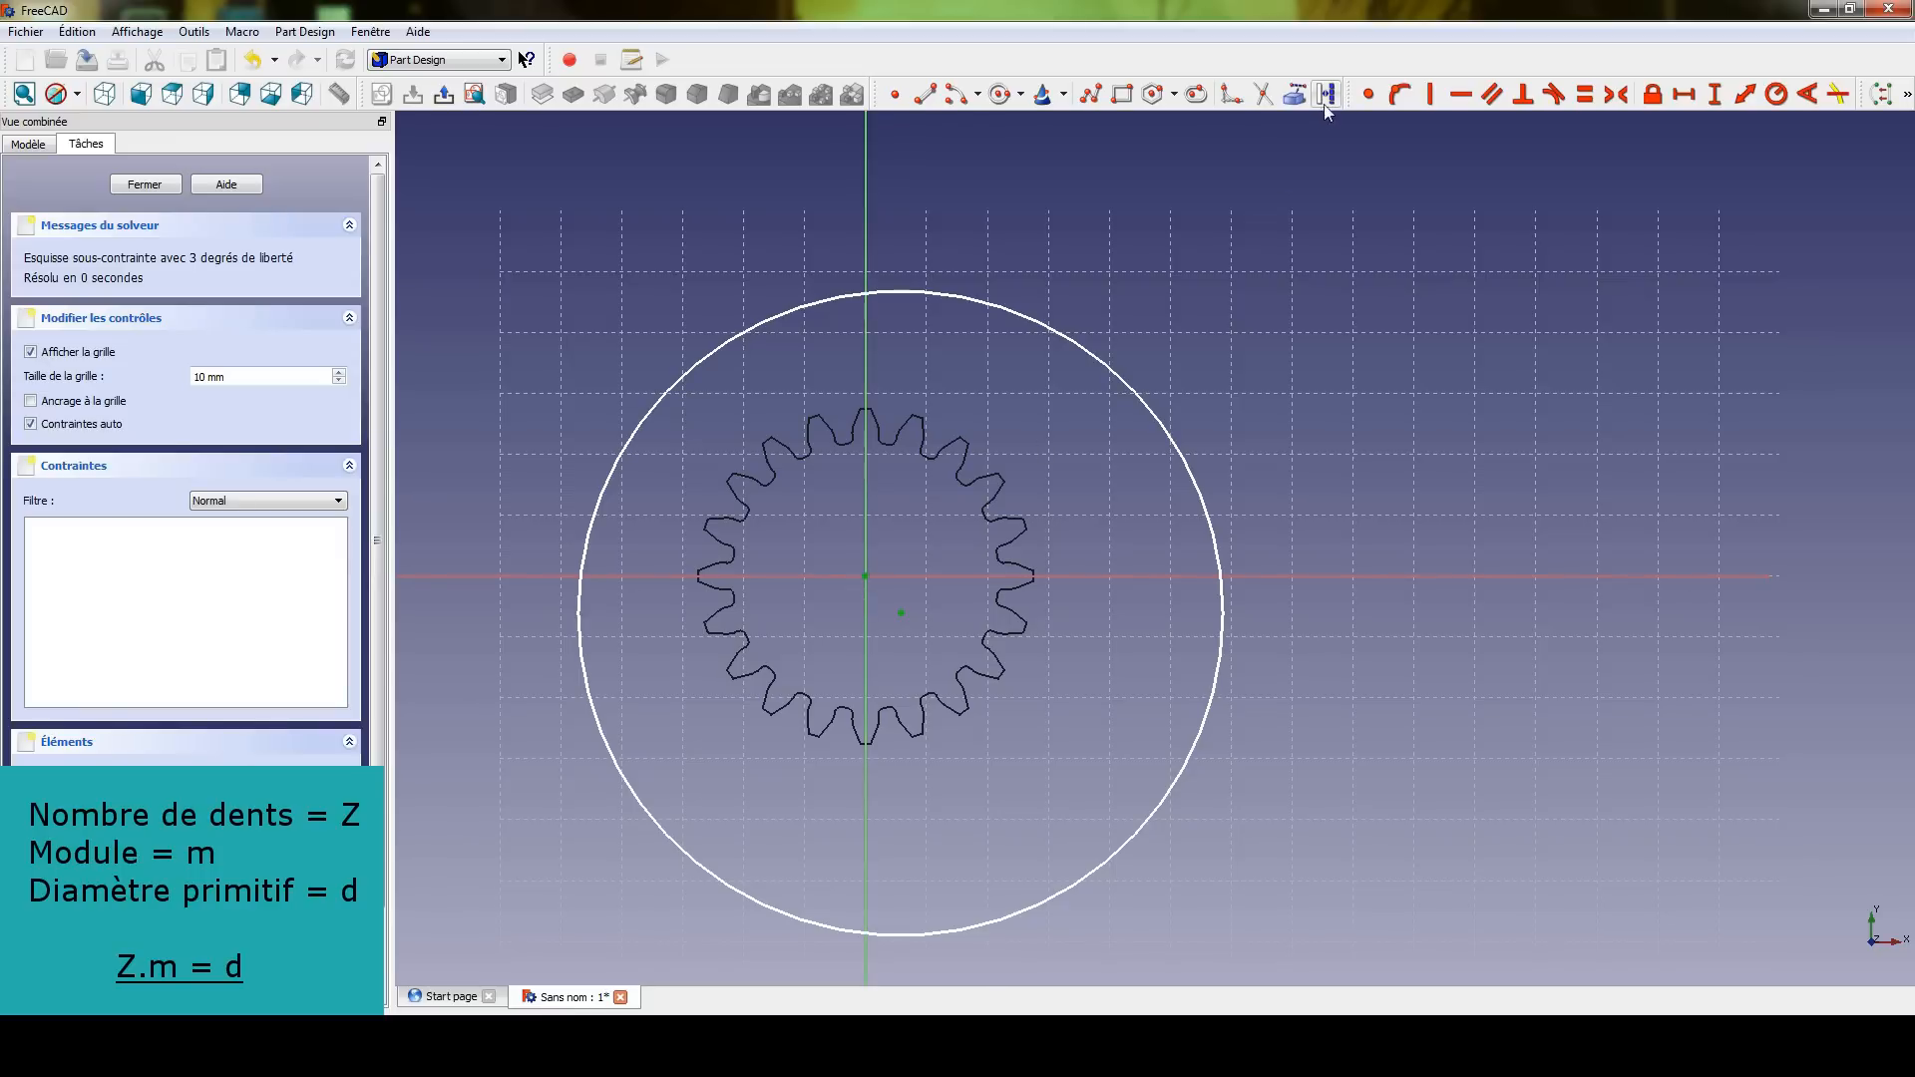
{"action": "left_click", "coordinate": [1369, 94]}
- Constrain the circle's radius to 25 mm as the gear's pitch circle
{"action": "left_click", "coordinate": [1034, 306]}
{"action": "key", "text": "shift+r"}
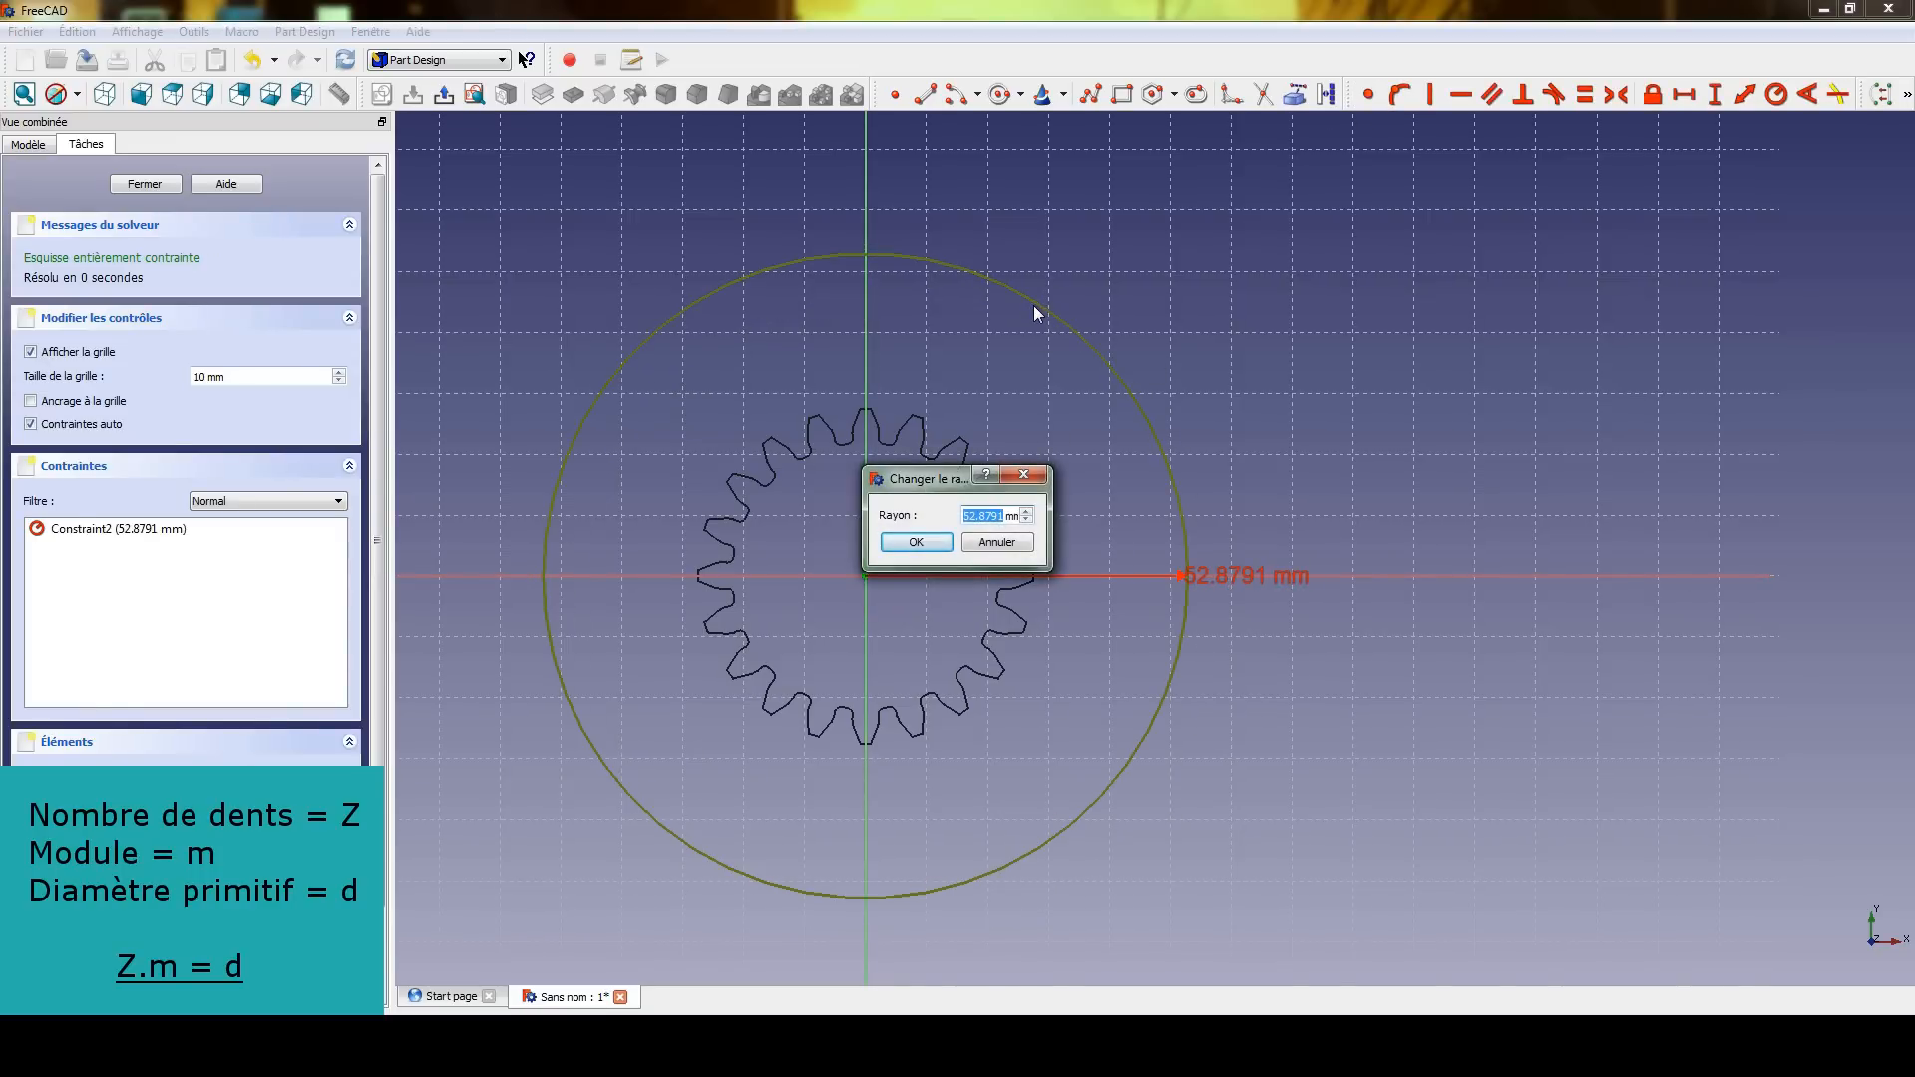
{"action": "type", "text": "25"}
{"action": "key", "text": "Return"}
- Examine up close where the pitch circle crosses the gear teeth
{"action": "middle_click_drag", "start_coordinate": [955, 596], "coordinate": [937, 597]}
{"action": "scroll", "coordinate": [953, 538], "scroll_direction": "up", "scroll_amount": 8}
{"action": "middle_click_drag", "start_coordinate": [656, 545], "coordinate": [1360, 634]}
{"action": "scroll", "coordinate": [866, 451], "scroll_direction": "down", "scroll_amount": 5}
{"action": "scroll", "coordinate": [876, 462], "scroll_direction": "up", "scroll_amount": 8}
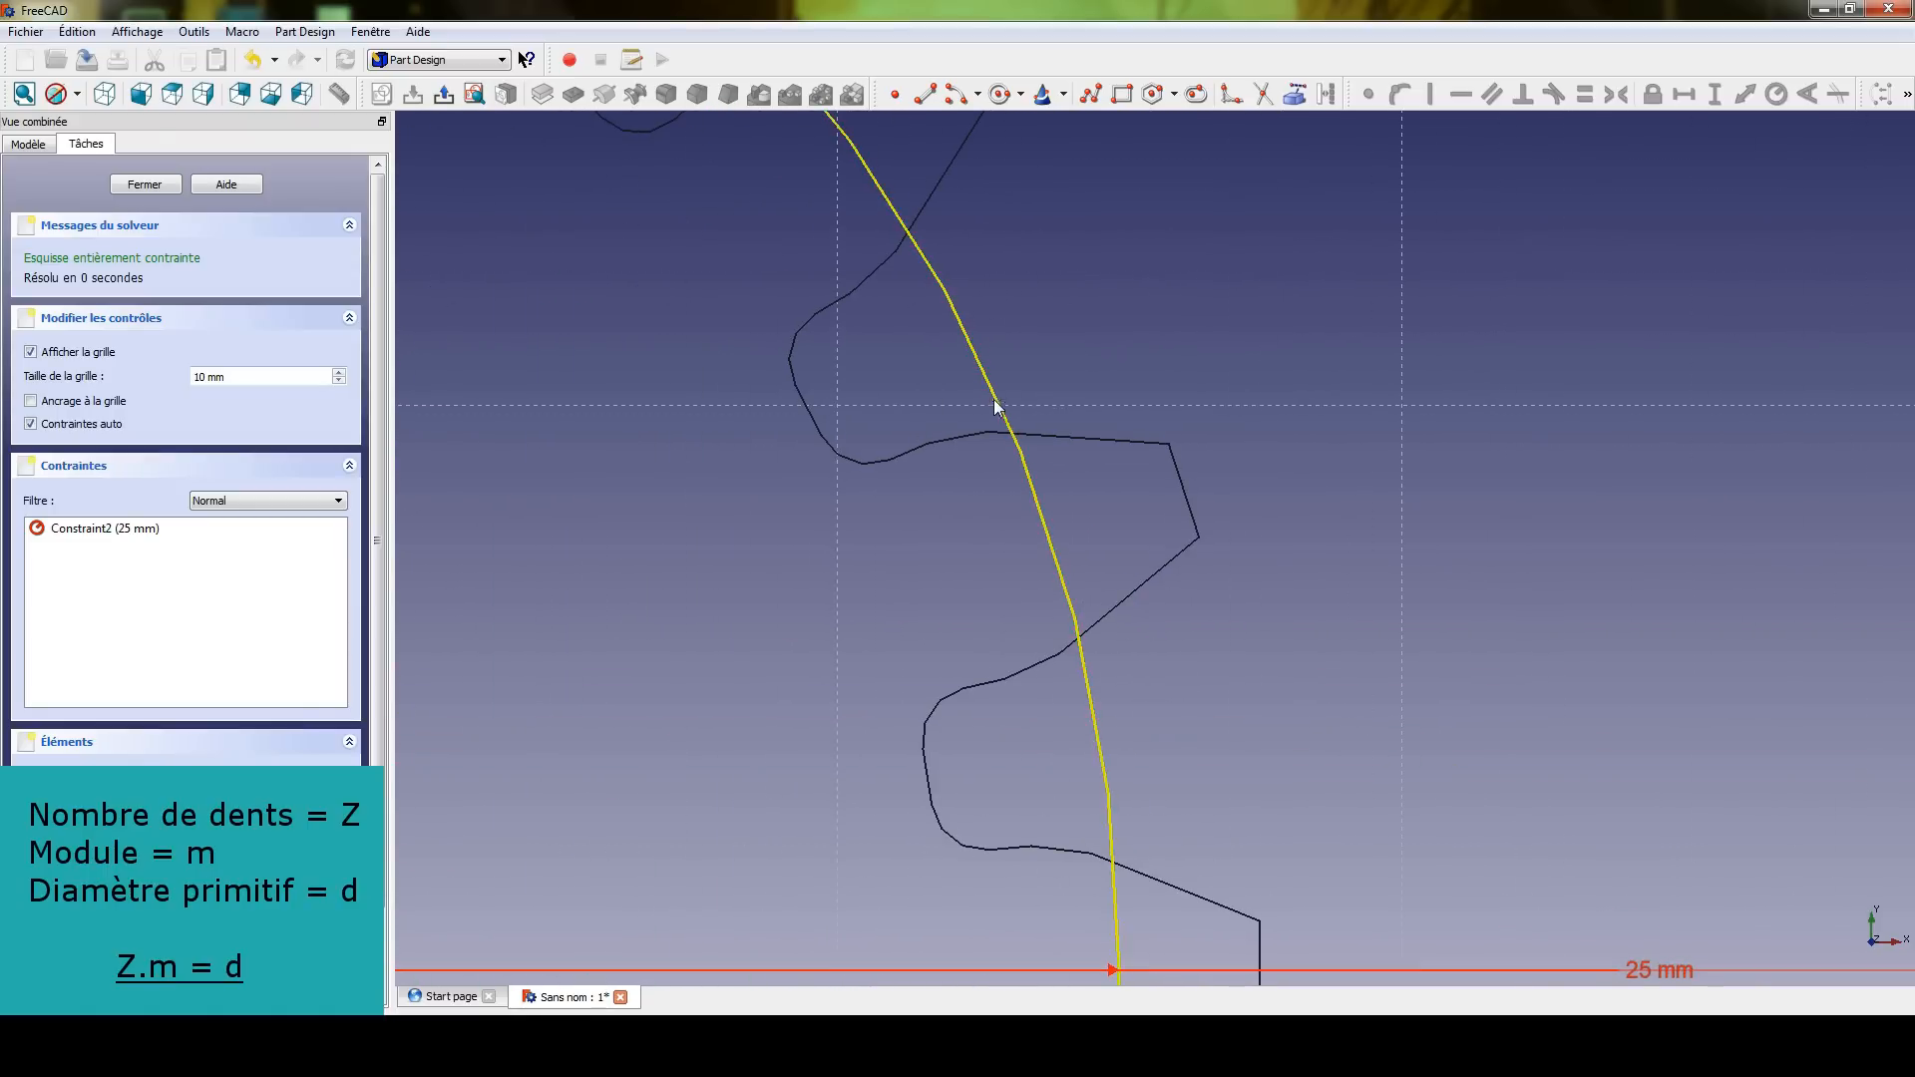
{"action": "scroll", "coordinate": [1037, 609], "scroll_direction": "down", "scroll_amount": 6}
{"action": "middle_click_drag", "start_coordinate": [1030, 655], "coordinate": [1038, 561]}
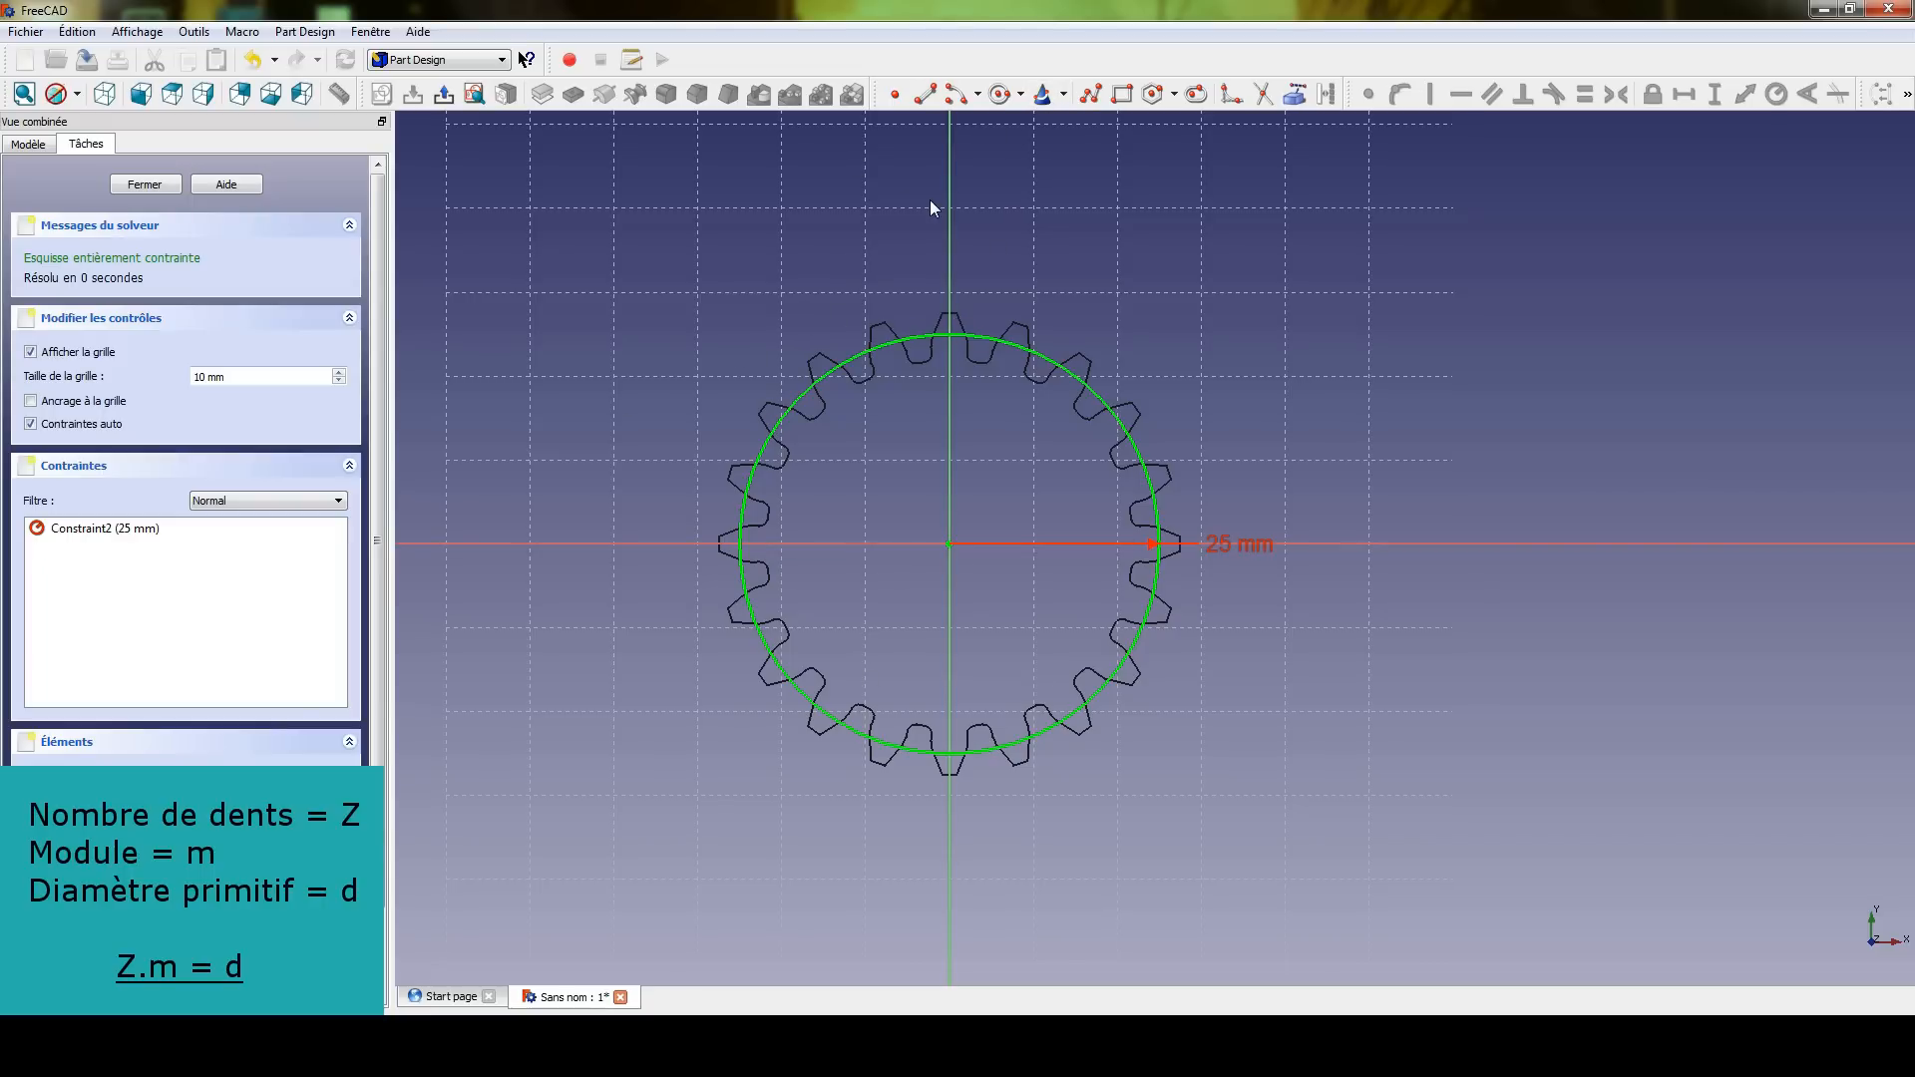
- Sketch a second circle beside the gear, centred on the horizontal axis about 87 mm from the origin, and enlarge it toward the gear
{"action": "left_click", "coordinate": [1005, 94]}
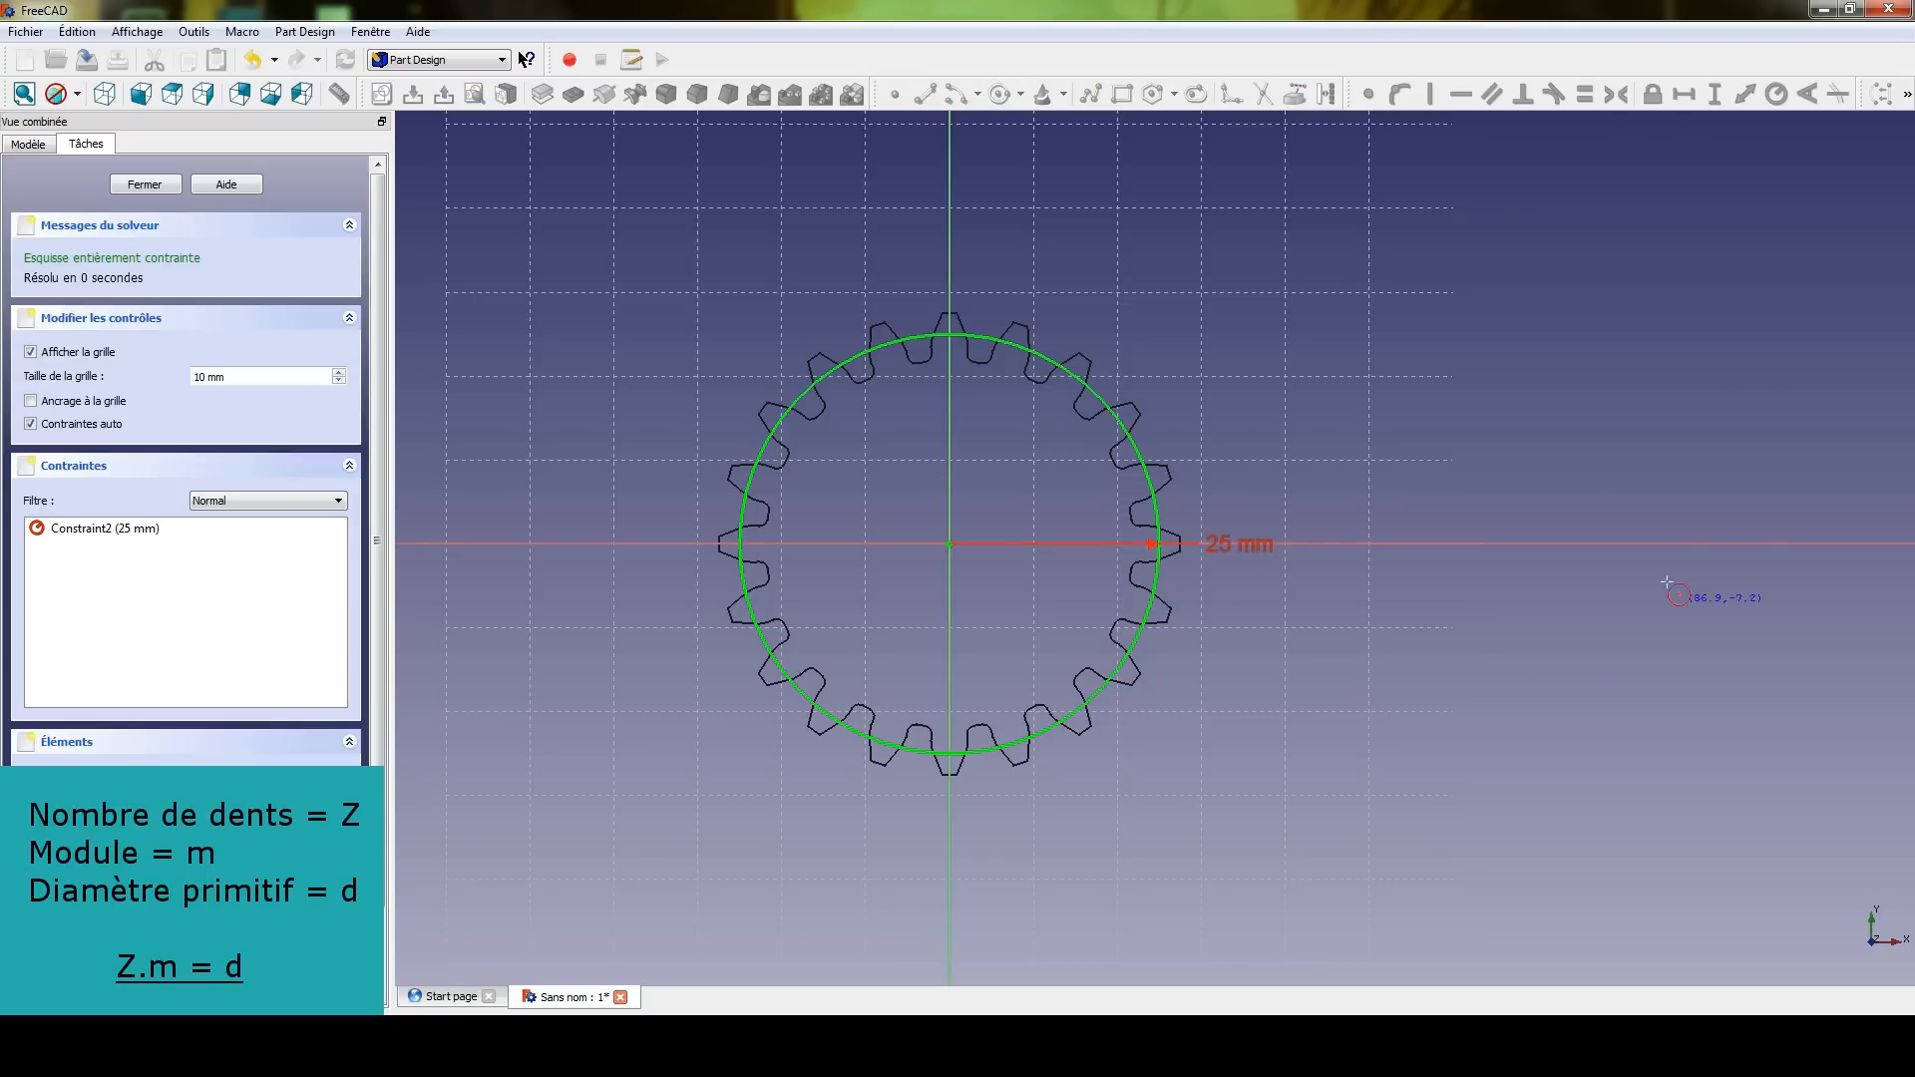
{"action": "left_click", "coordinate": [1684, 544]}
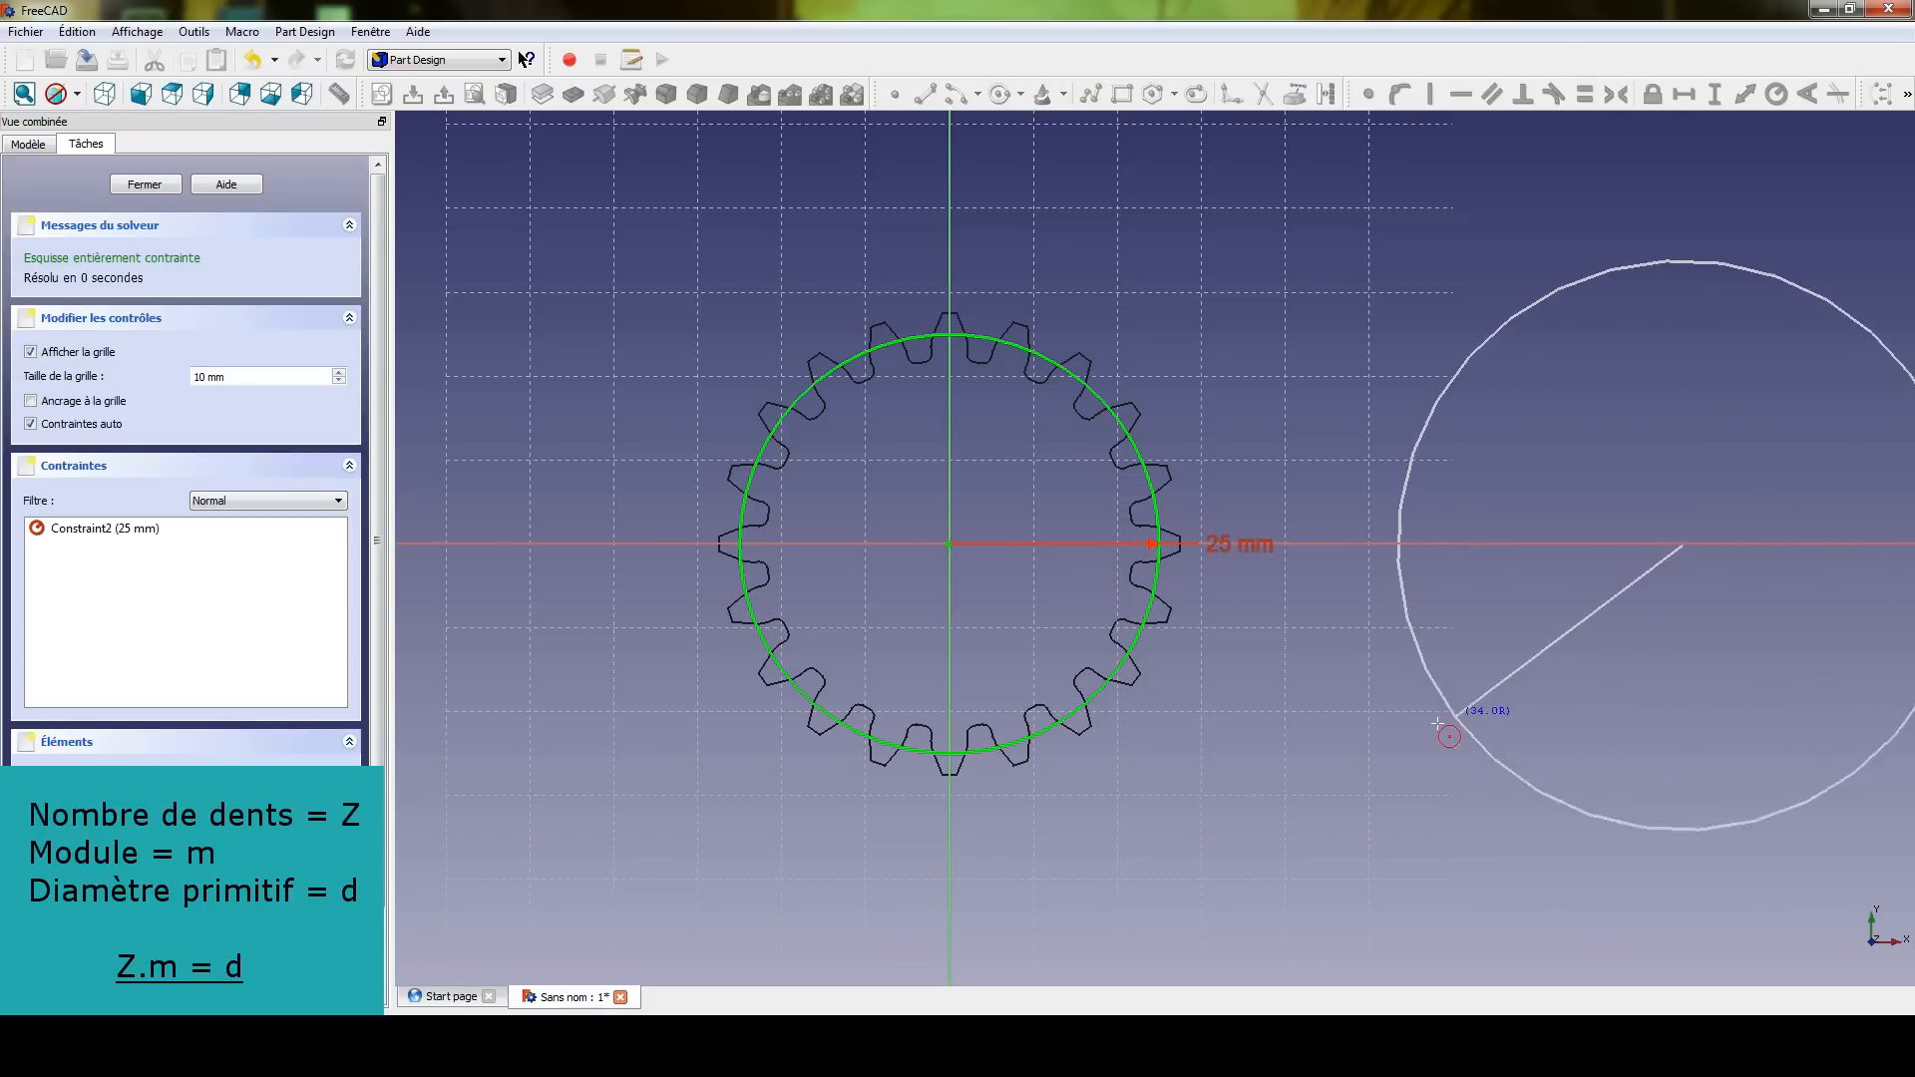
{"action": "left_click", "coordinate": [1446, 728]}
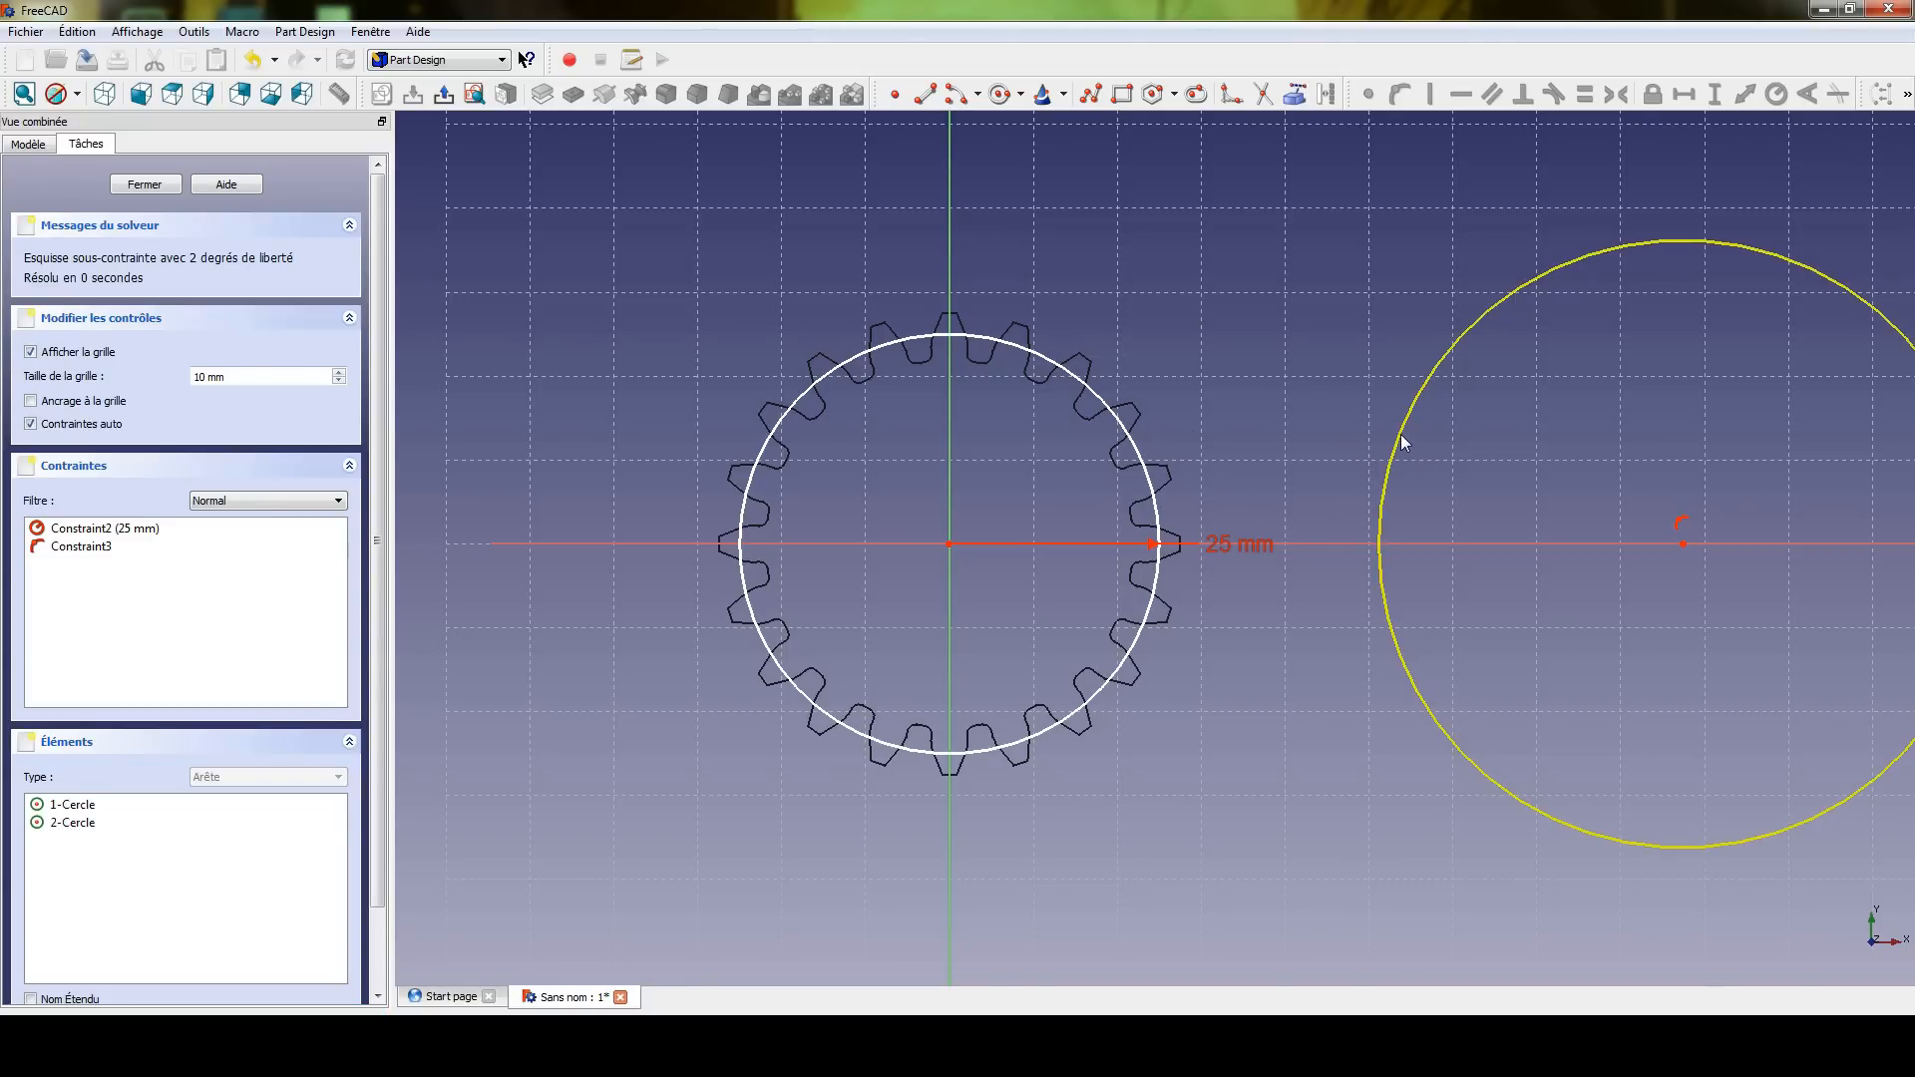
{"action": "left_click_drag", "start_coordinate": [1384, 492], "coordinate": [1323, 503]}
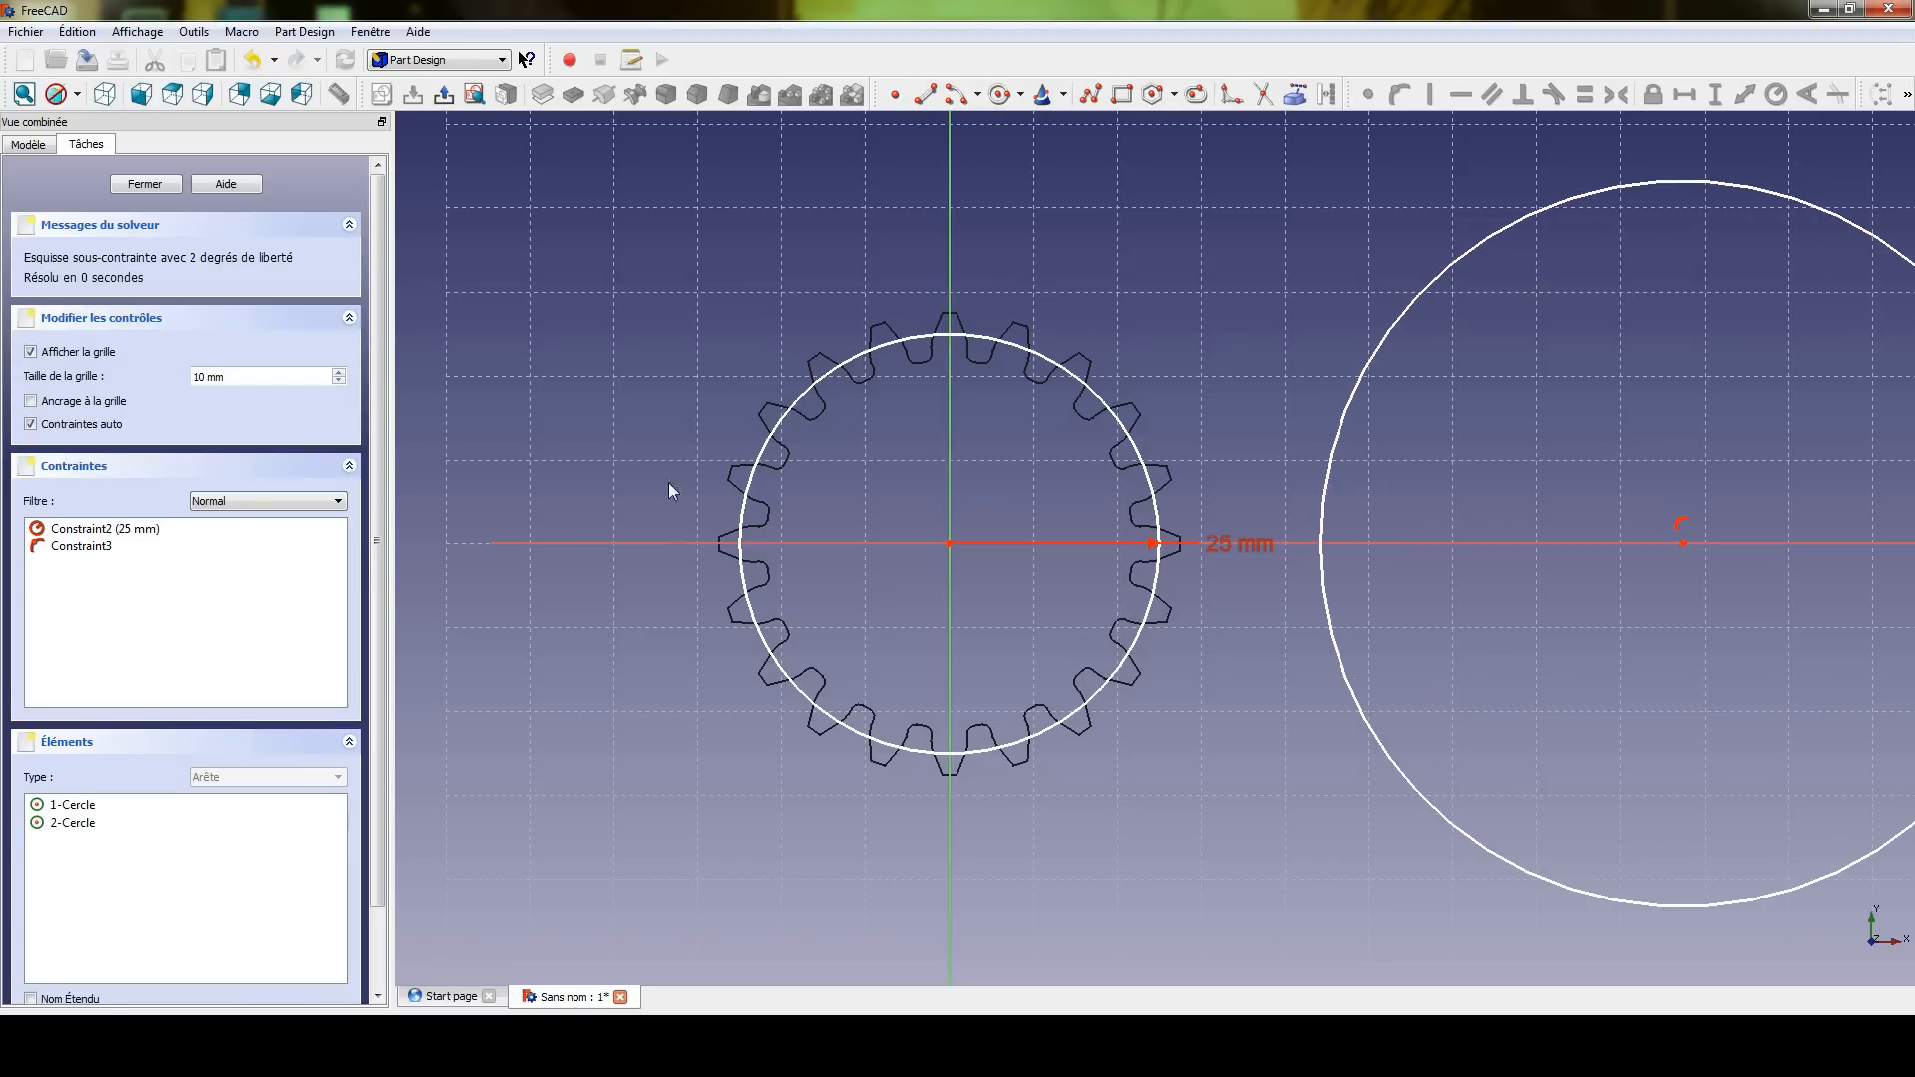
- Constrain the second circle to a 75 mm radius with its centre 100 mm from the origin, and close the sketch
{"action": "left_click_drag", "start_coordinate": [1392, 326], "coordinate": [1170, 463]}
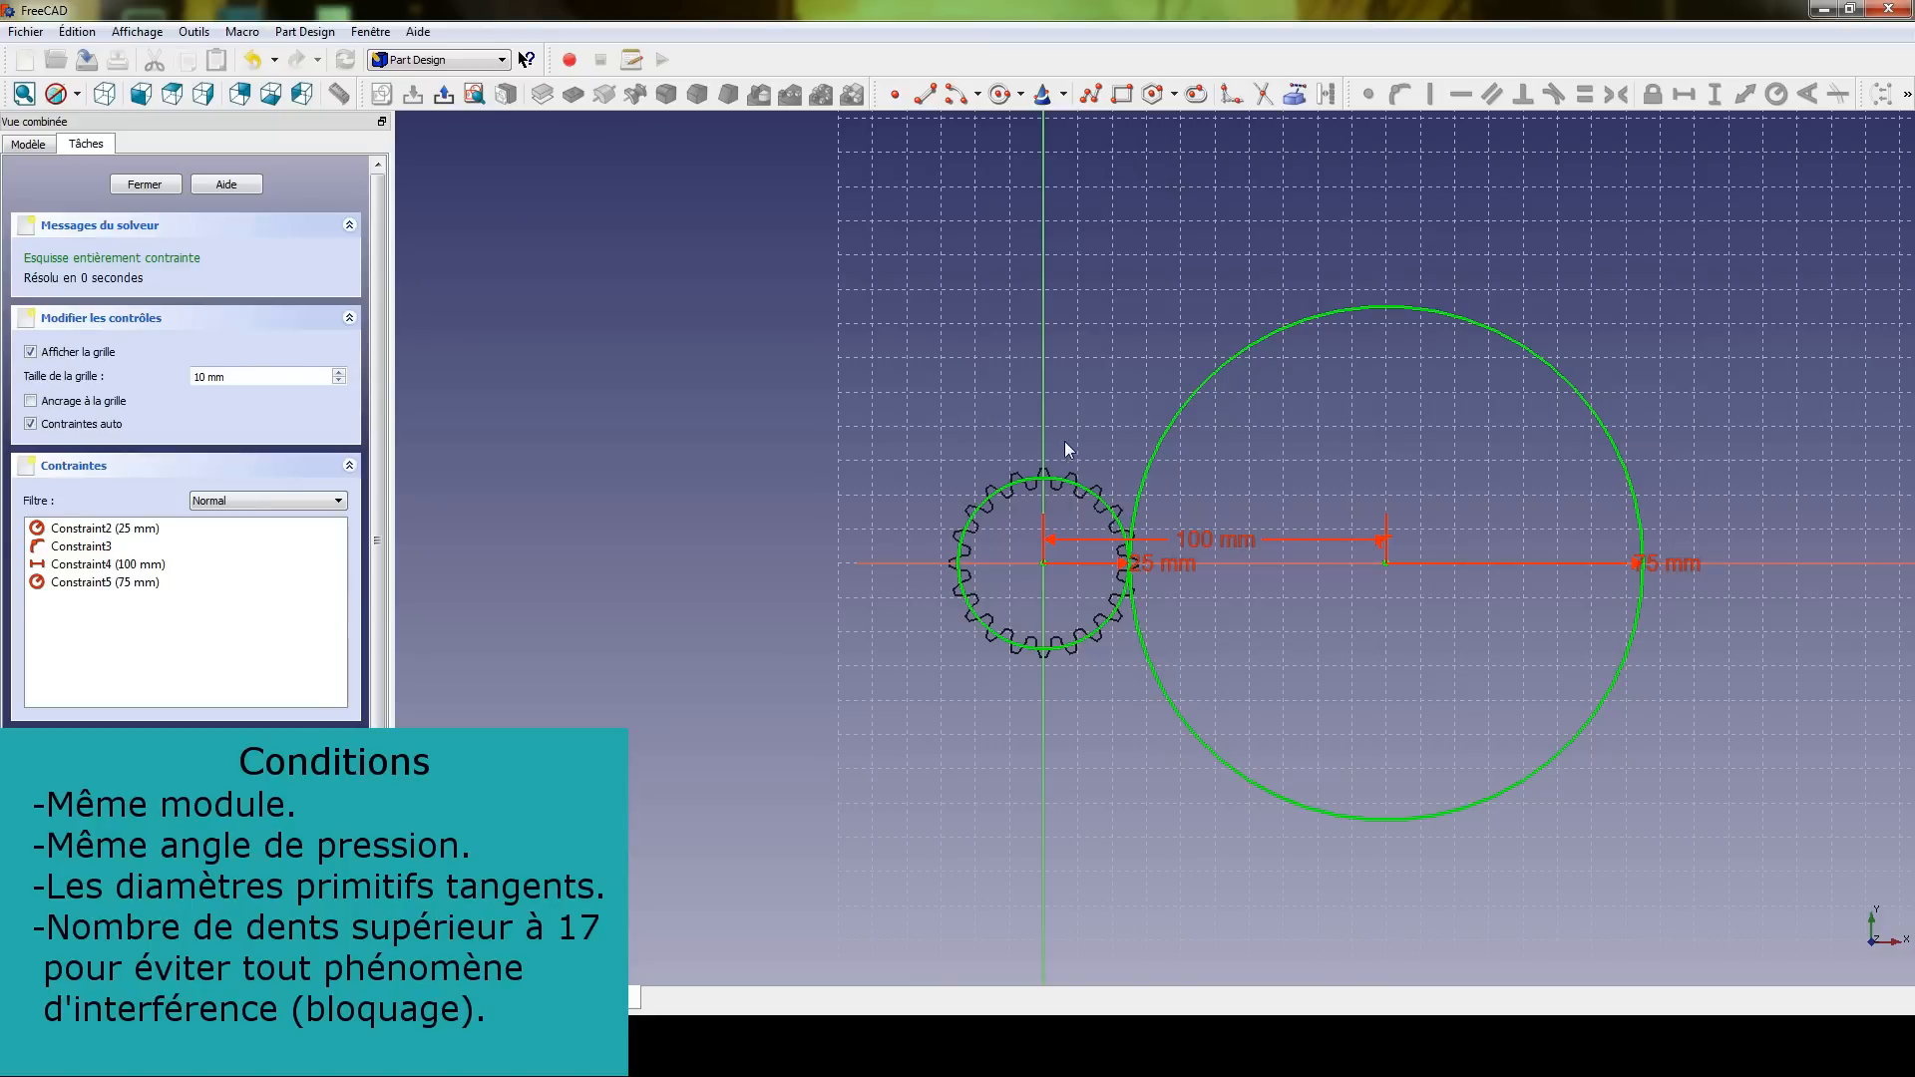
{"action": "scroll", "coordinate": [1296, 493], "scroll_direction": "up", "scroll_amount": 2}
{"action": "middle_click_drag", "start_coordinate": [1269, 526], "coordinate": [1239, 522]}
{"action": "scroll", "coordinate": [868, 359], "scroll_direction": "up", "scroll_amount": 1}
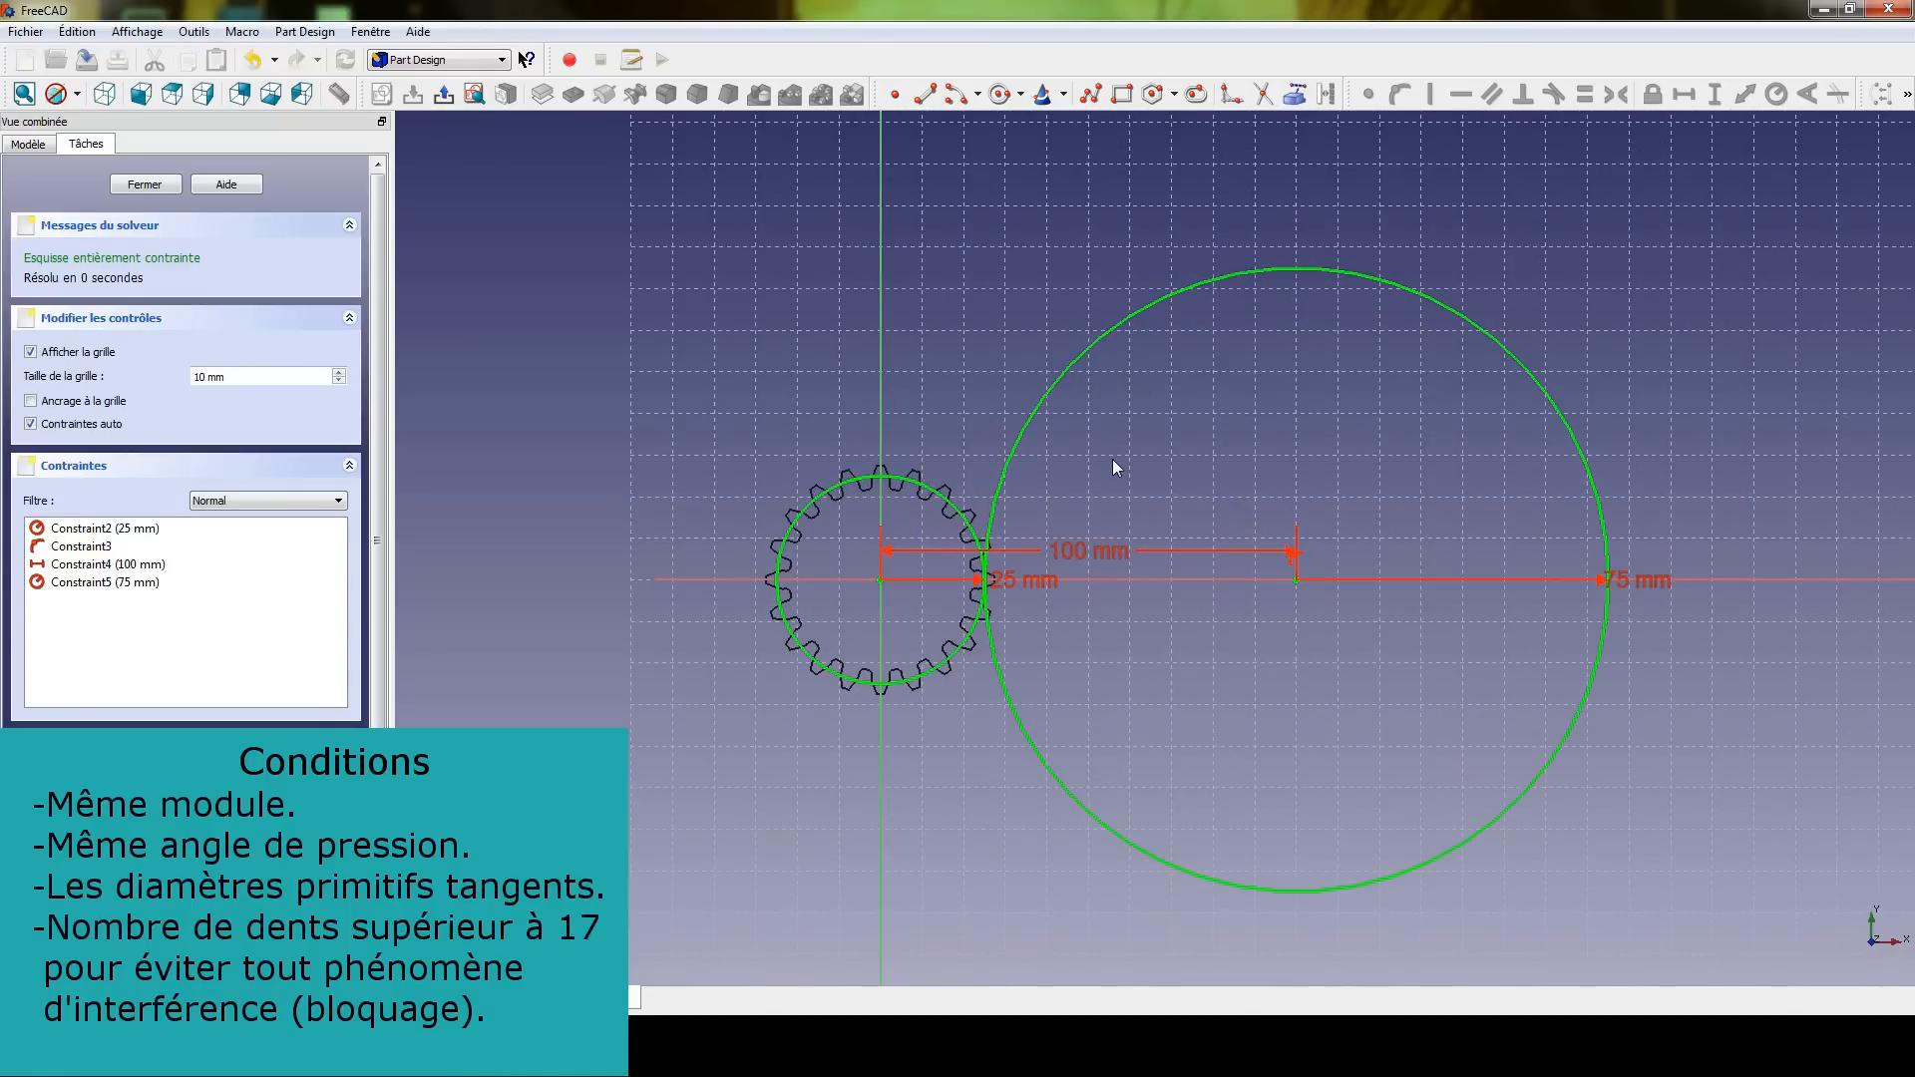
{"action": "left_click_drag", "start_coordinate": [1092, 550], "coordinate": [1112, 435]}
{"action": "left_click", "coordinate": [120, 188]}
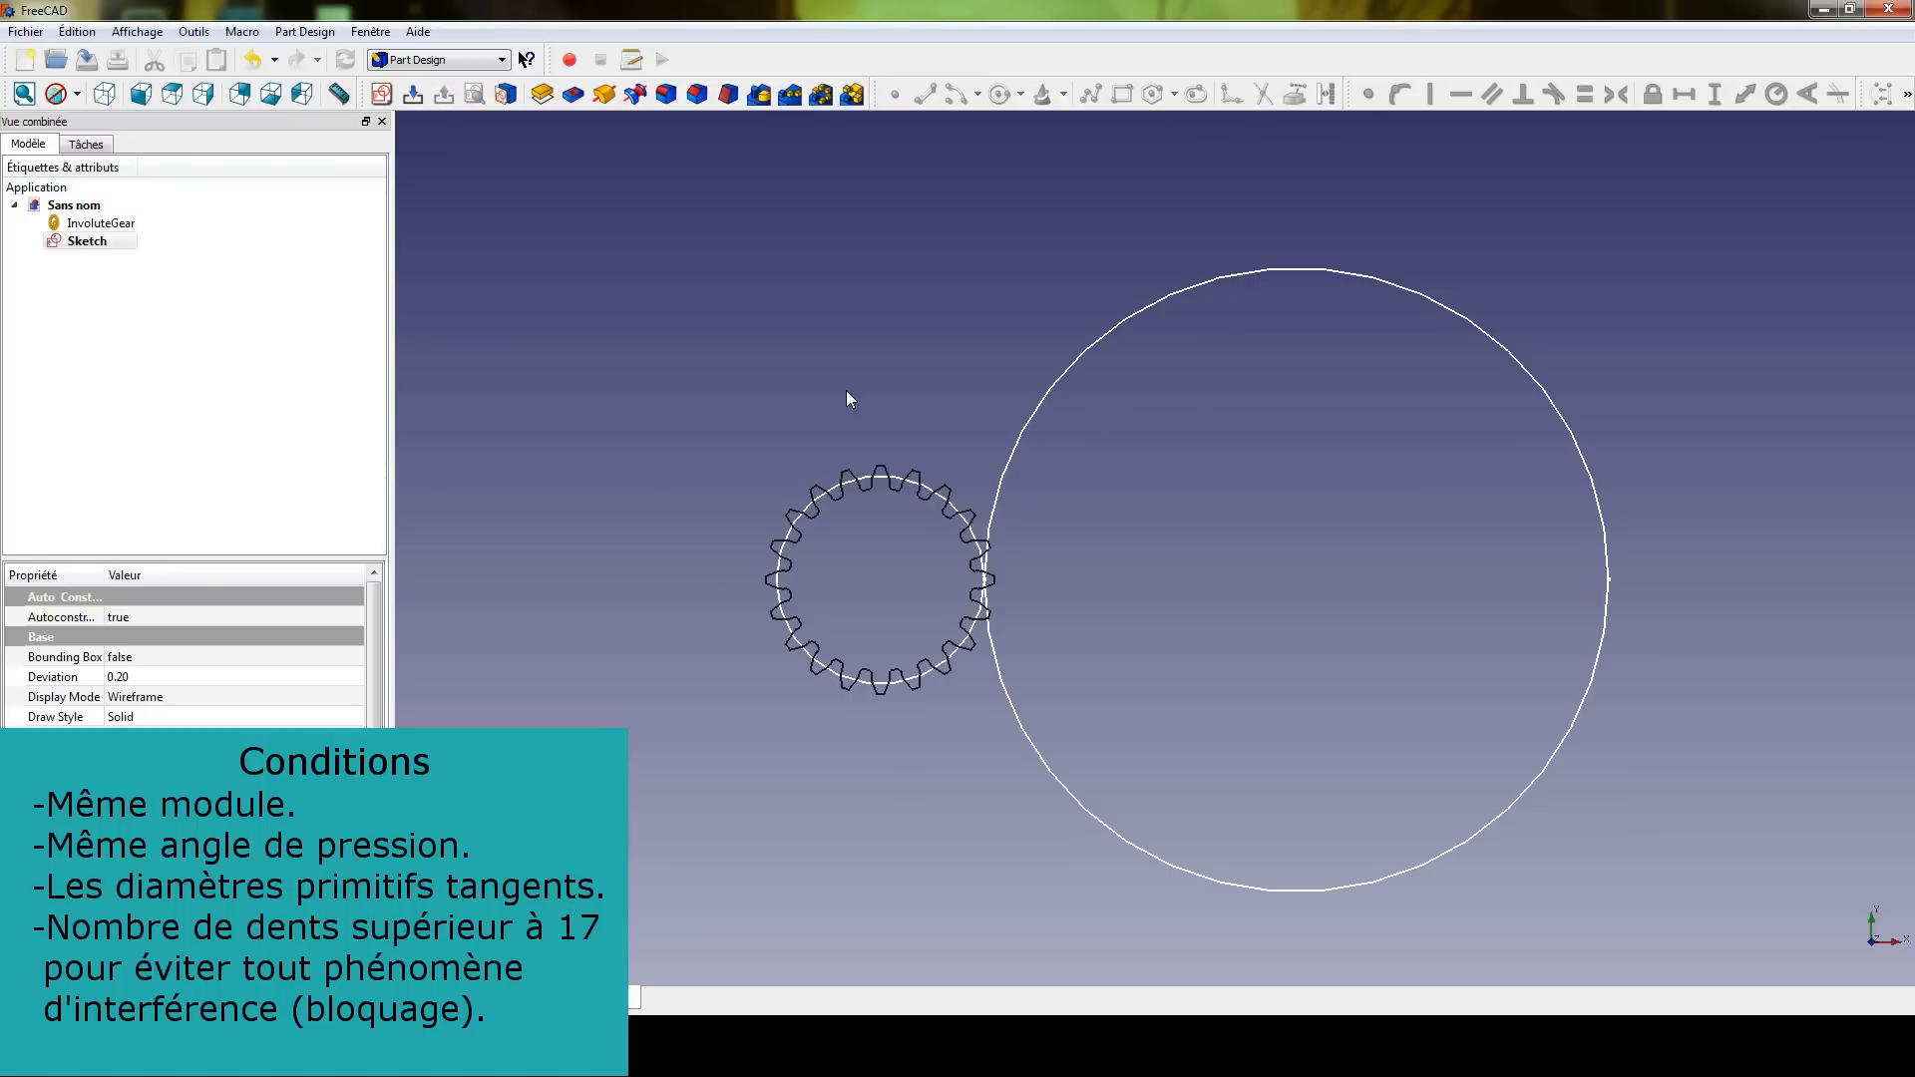
- Delete the pitch circle sketch and set the involute gear's external gears option to Faux
{"action": "key", "text": "Delete"}
{"action": "left_click", "coordinate": [81, 225]}
{"action": "double_click", "coordinate": [81, 226]}
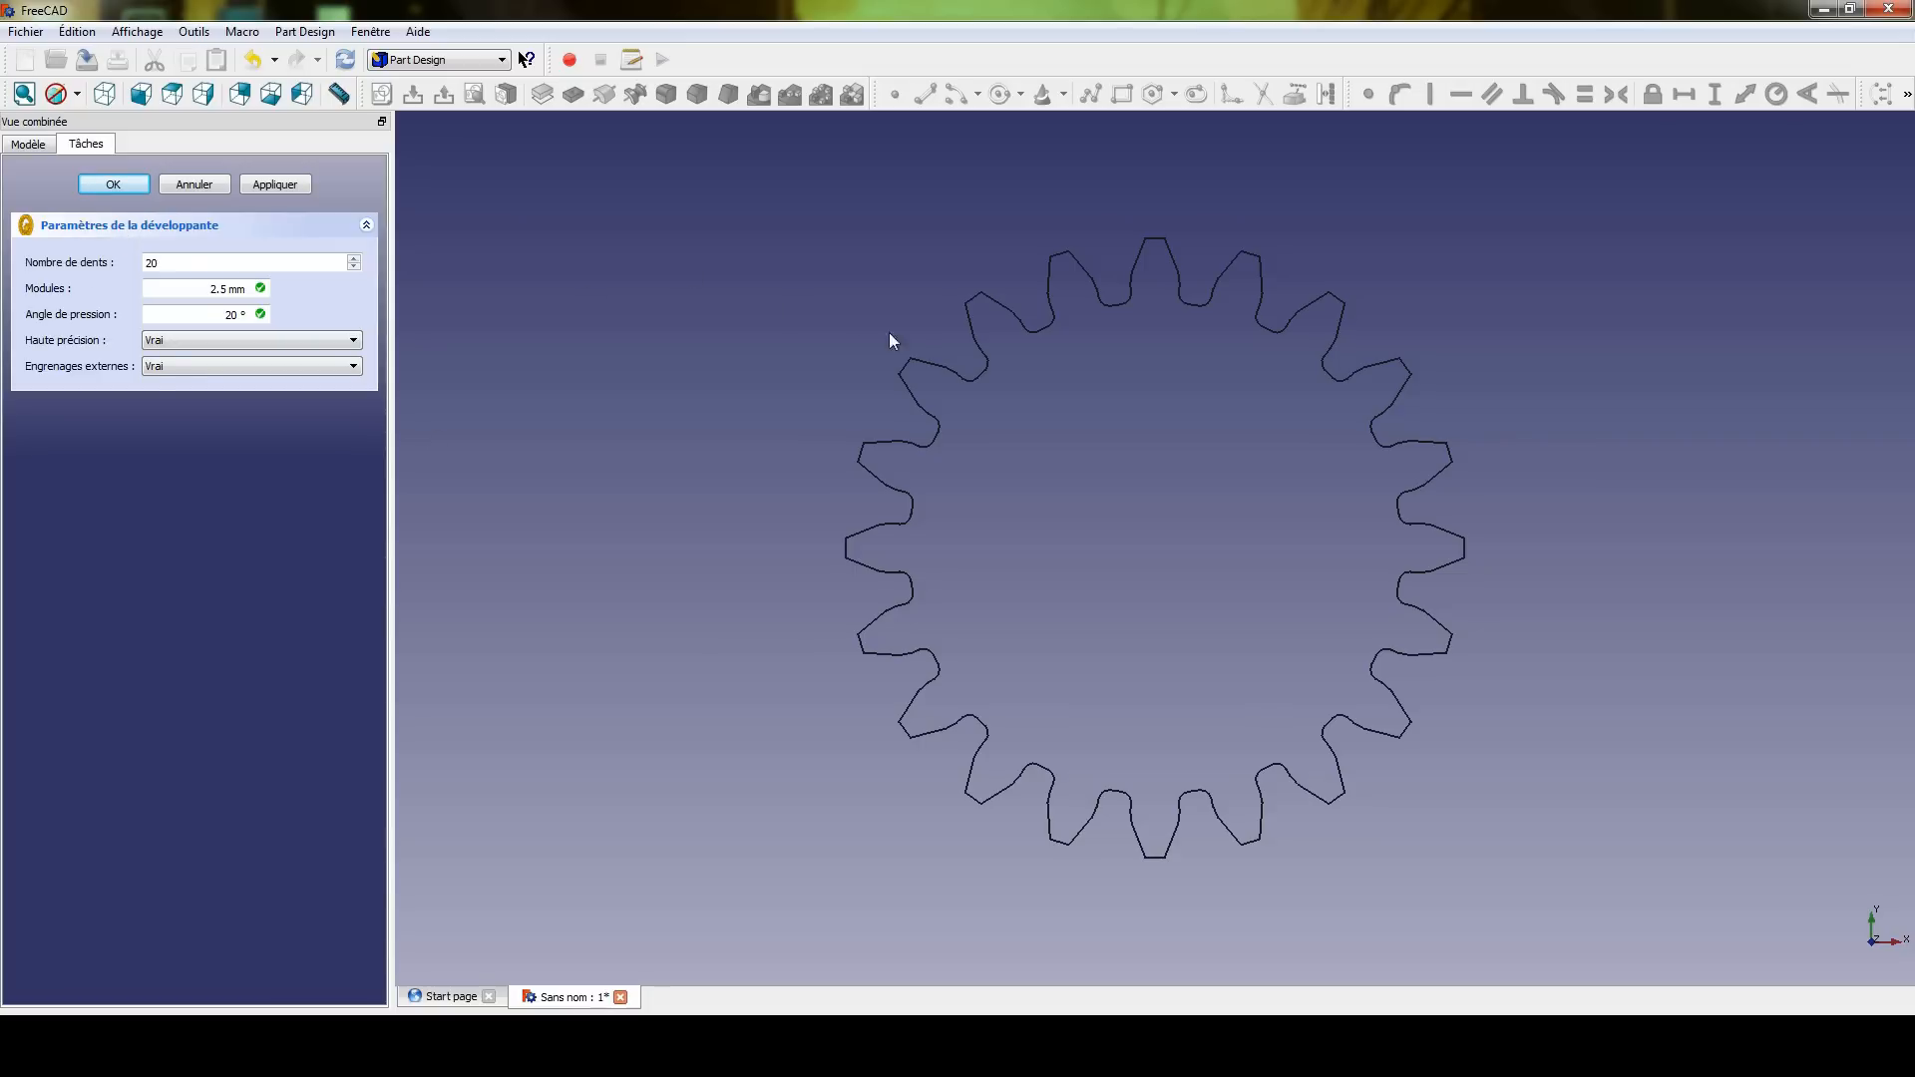
{"action": "left_click", "coordinate": [157, 367]}
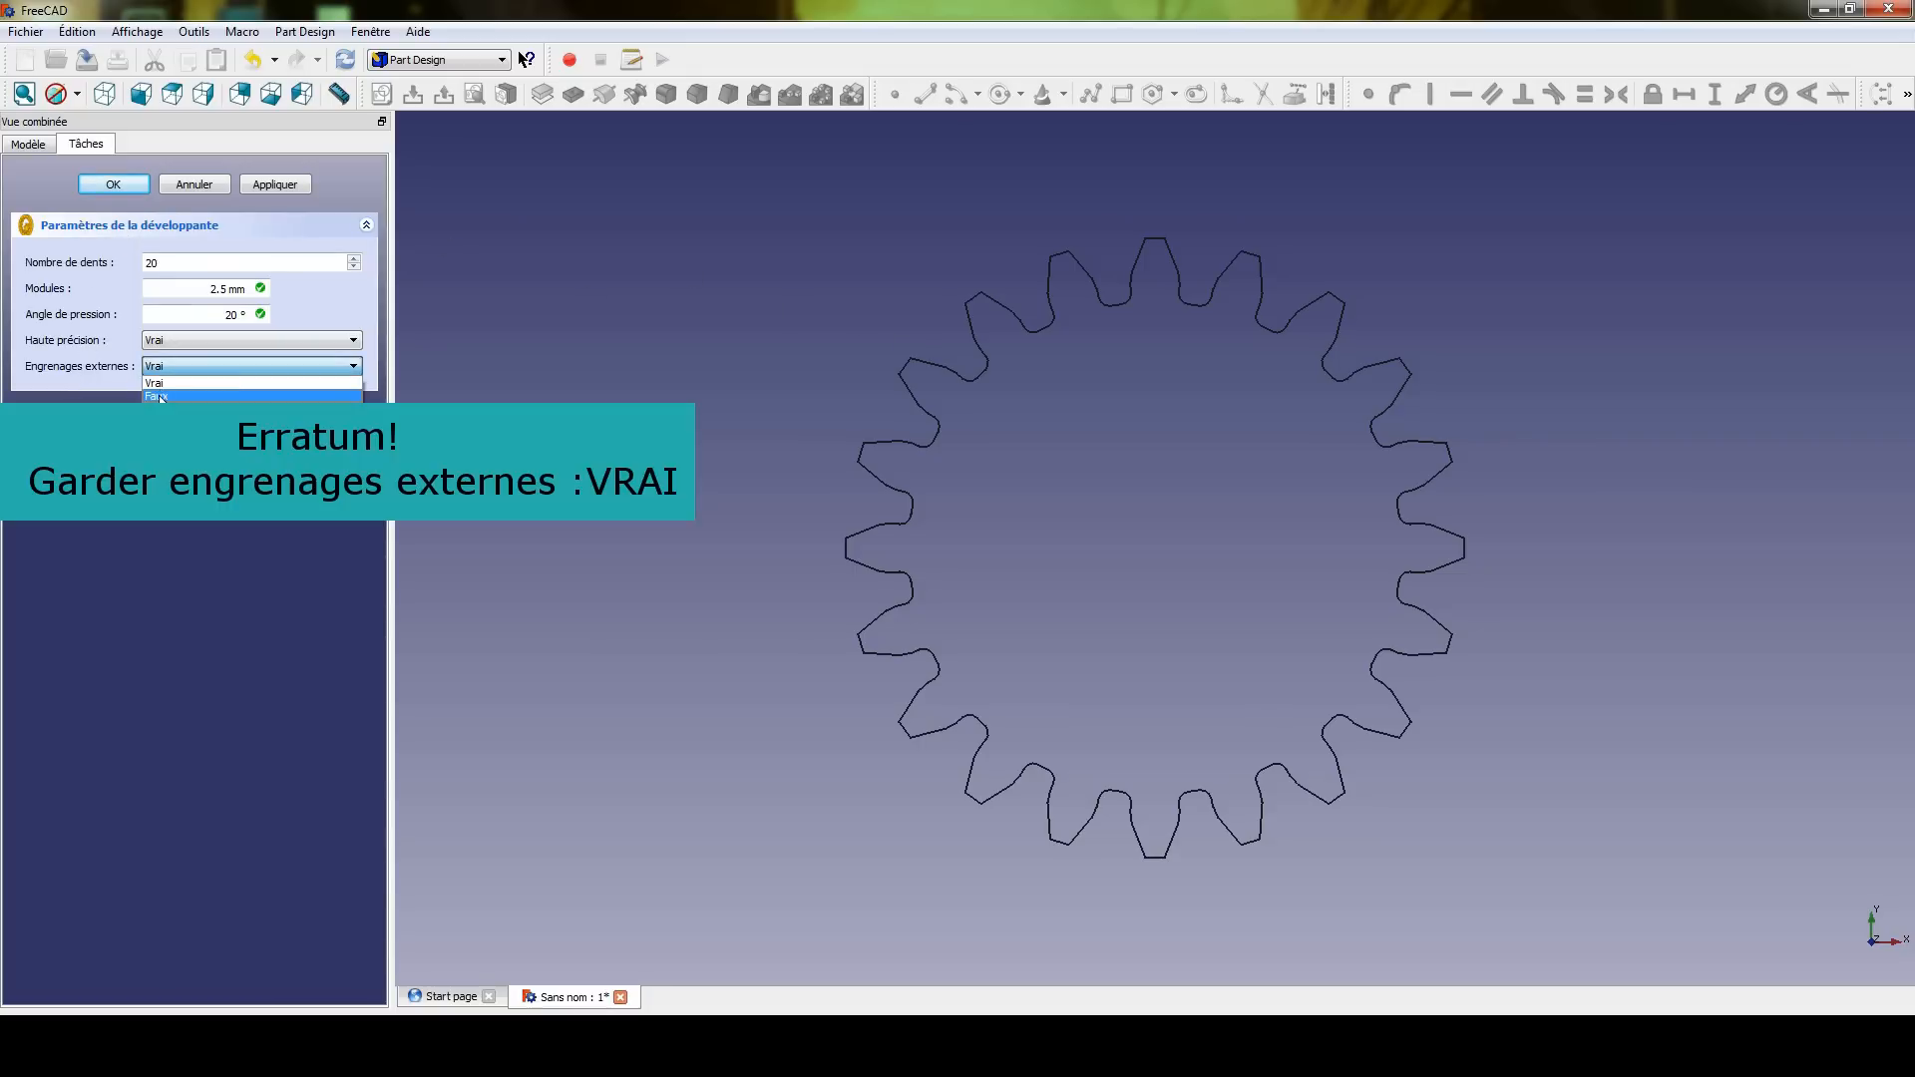
{"action": "left_click", "coordinate": [156, 396]}
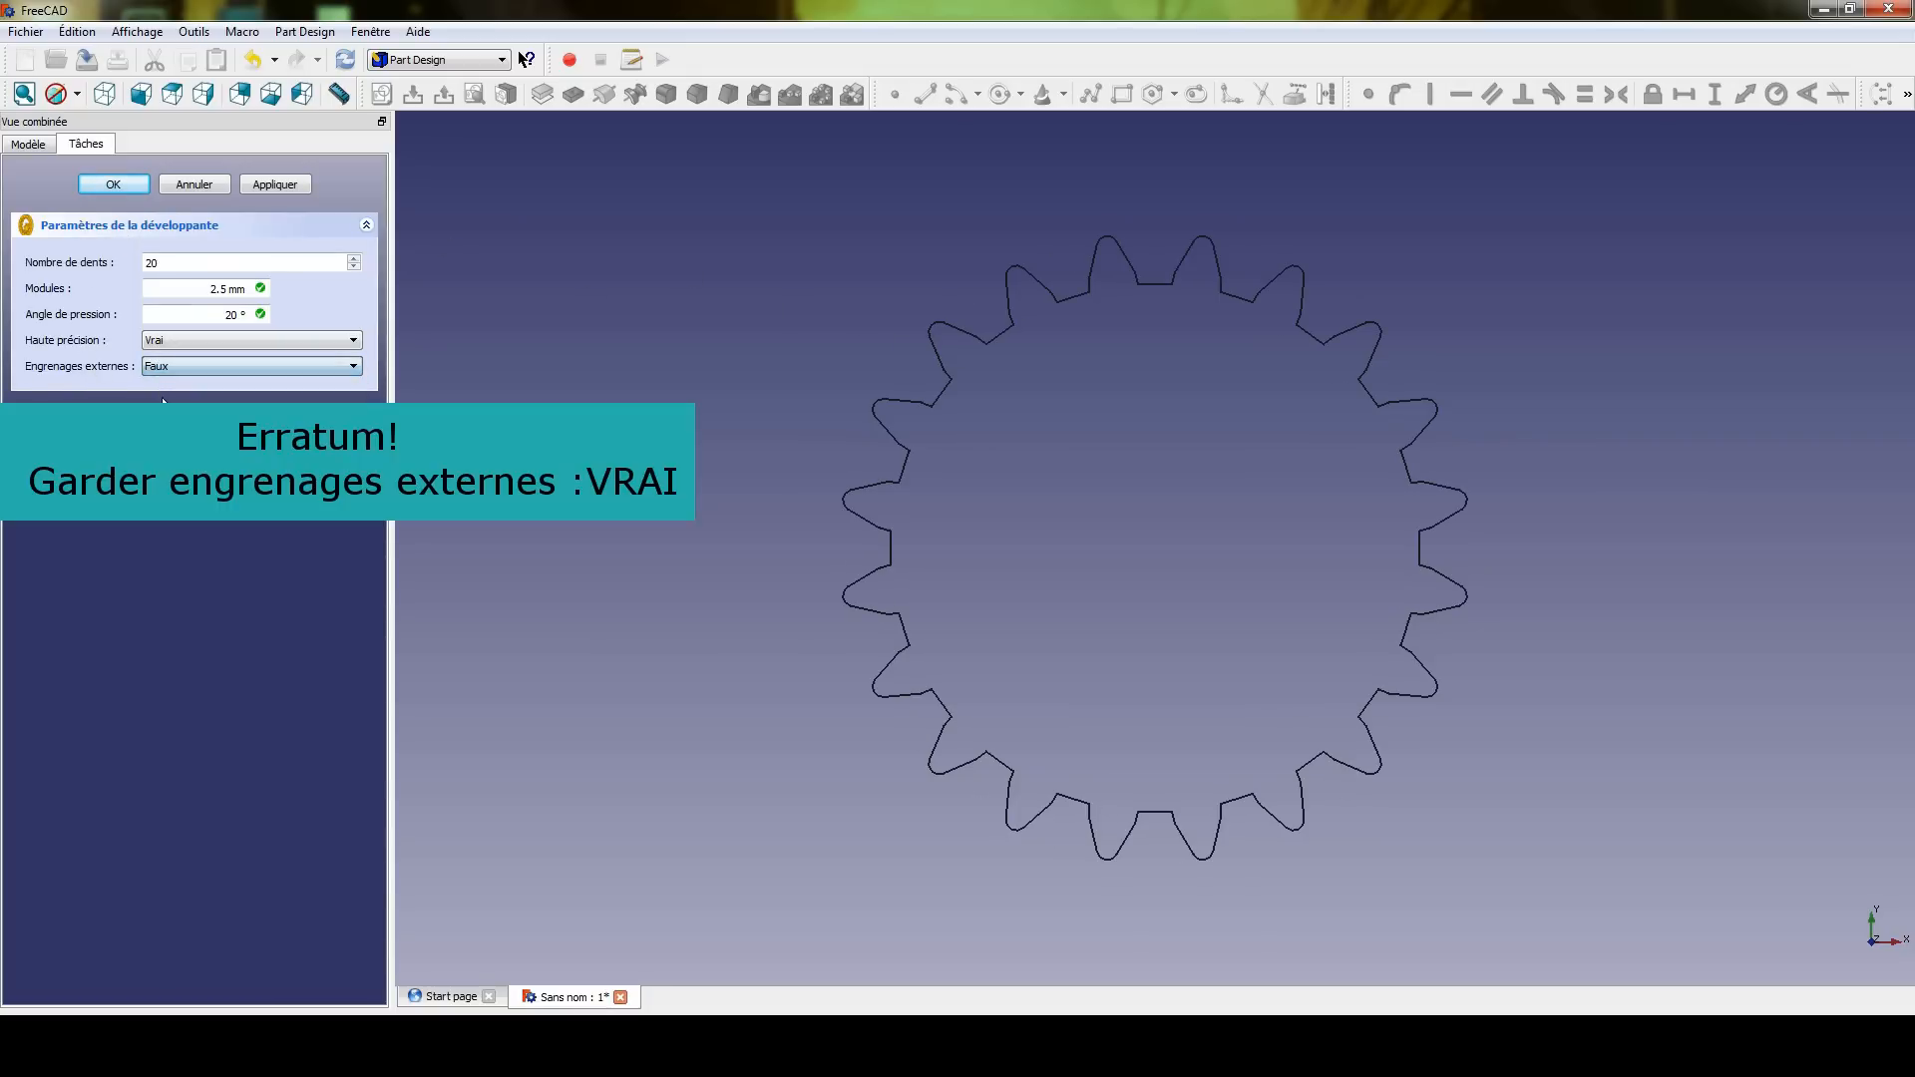
{"action": "left_click", "coordinate": [113, 184]}
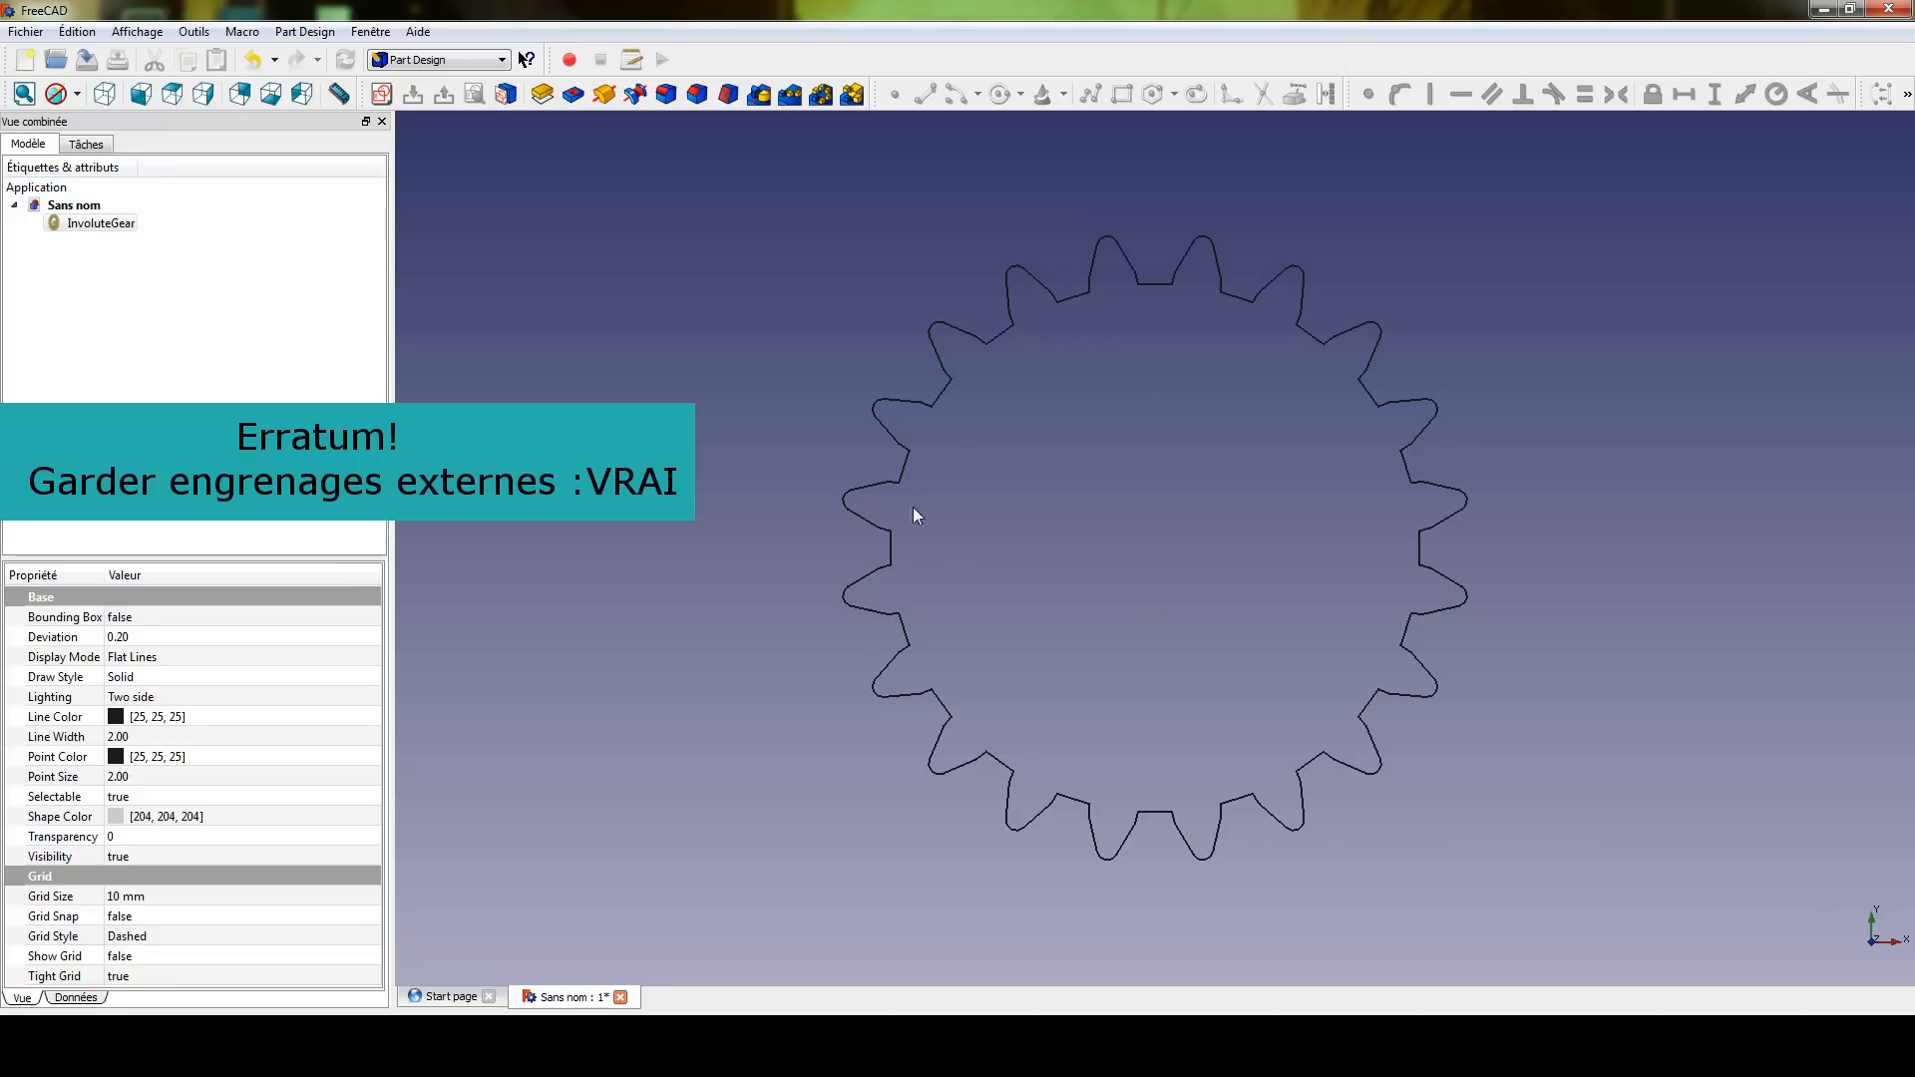
- Pad the involute gear profile with a length of 10 mm
{"action": "left_click", "coordinate": [542, 94]}
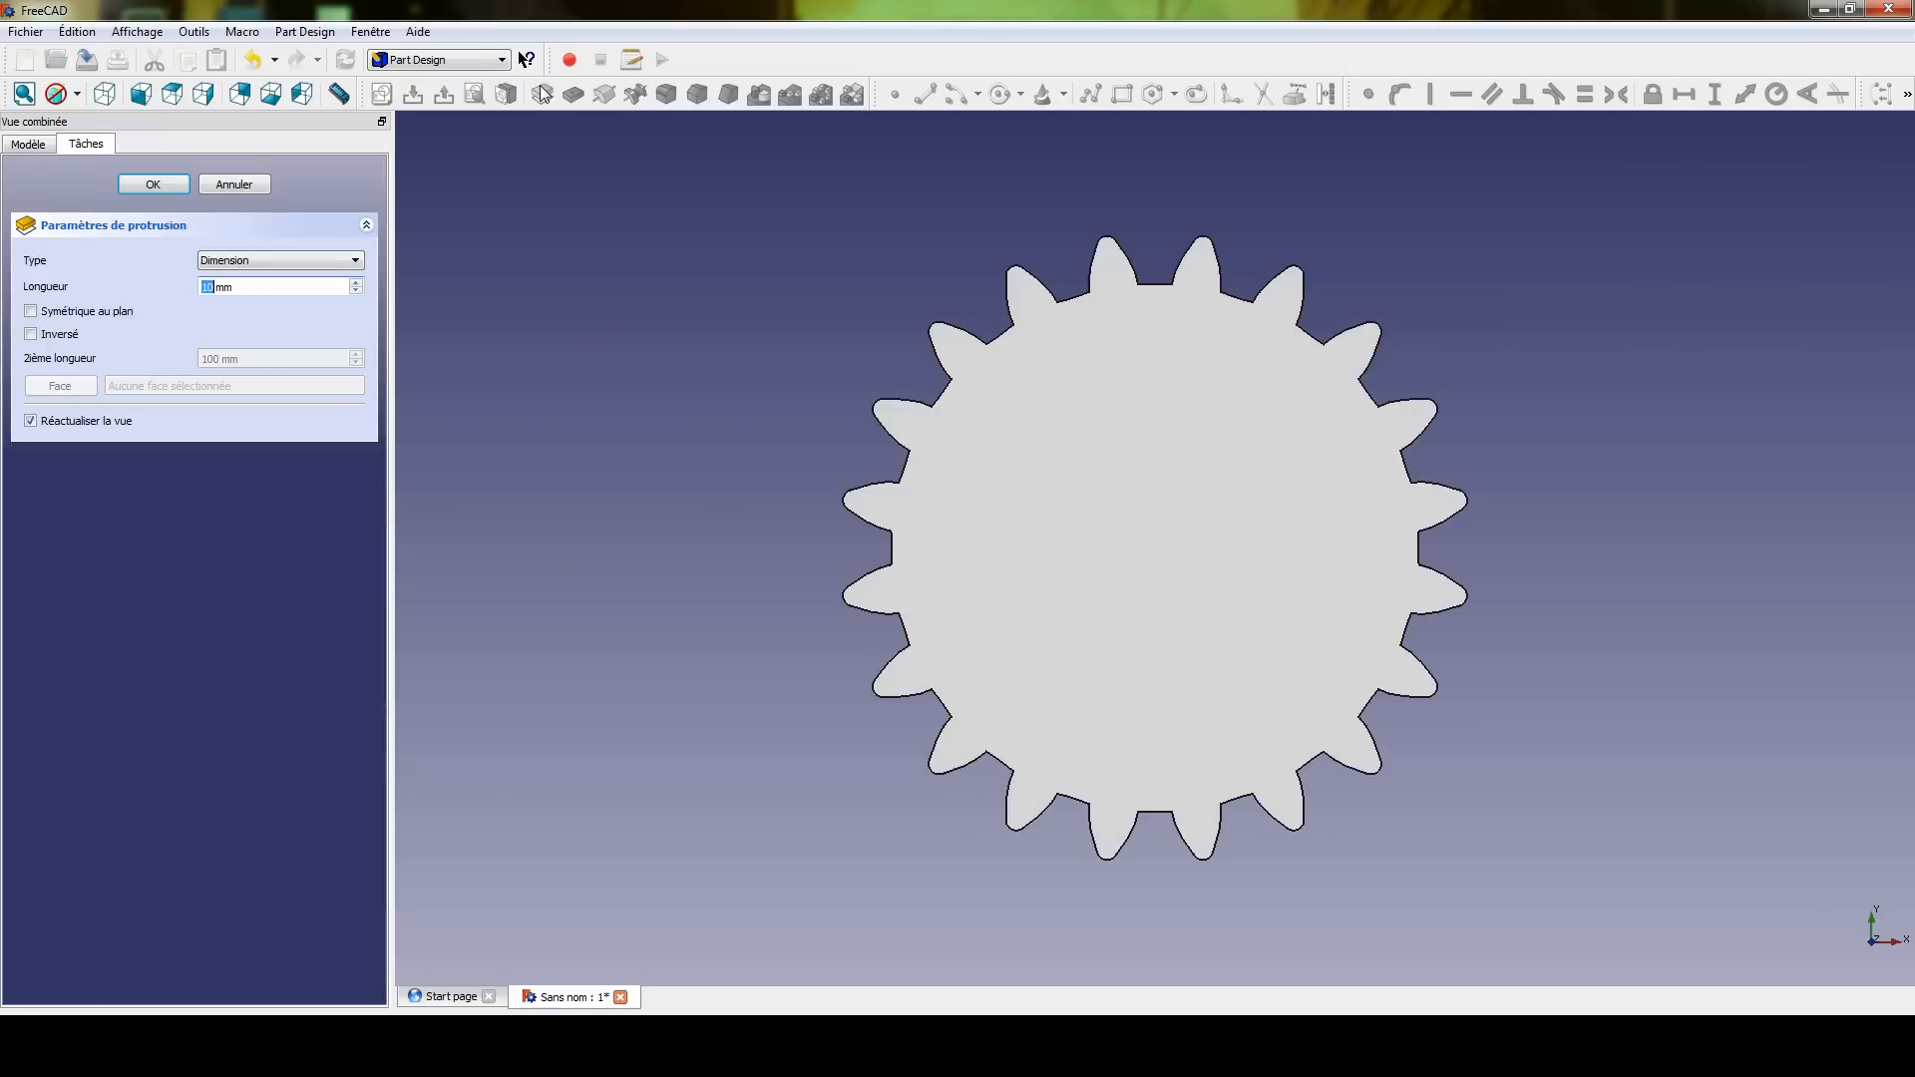
{"action": "left_click", "coordinate": [153, 184]}
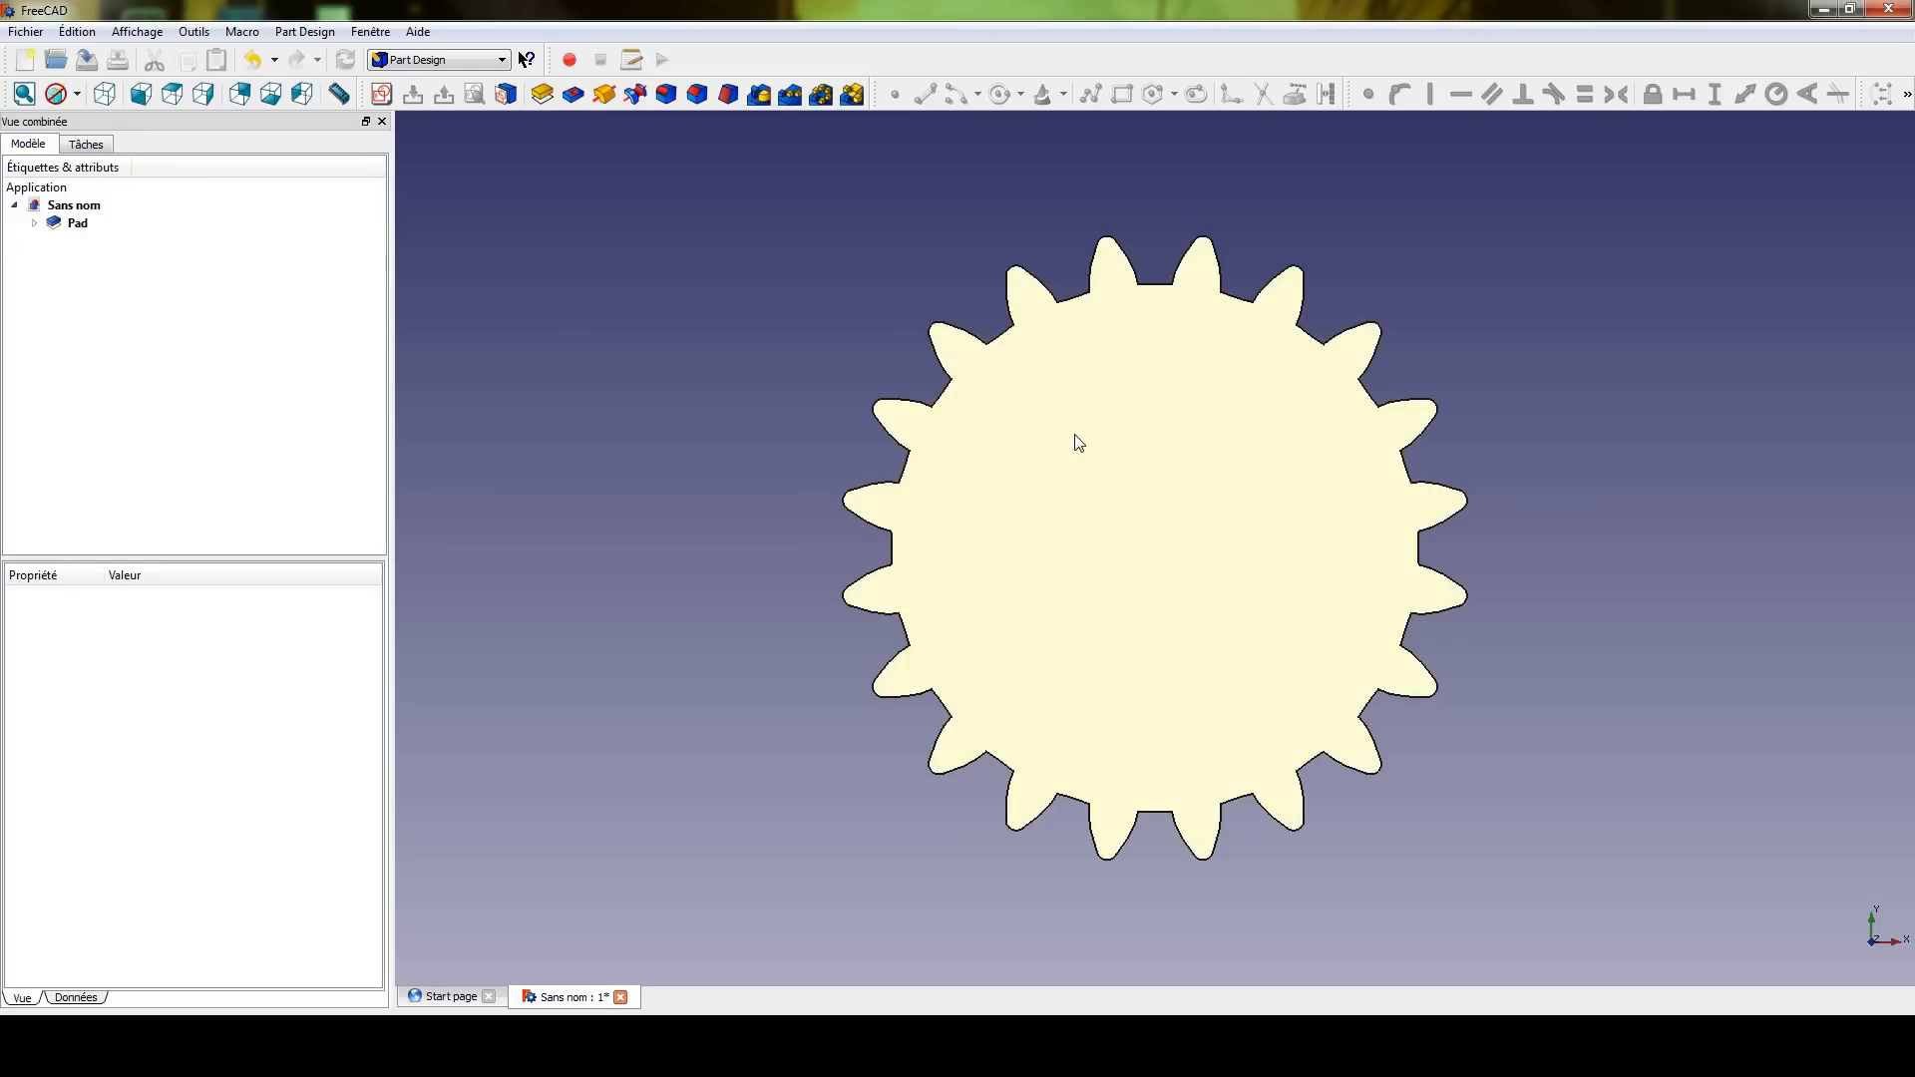
{"action": "middle_click_drag", "start_coordinate": [1147, 462], "coordinate": [1090, 458]}
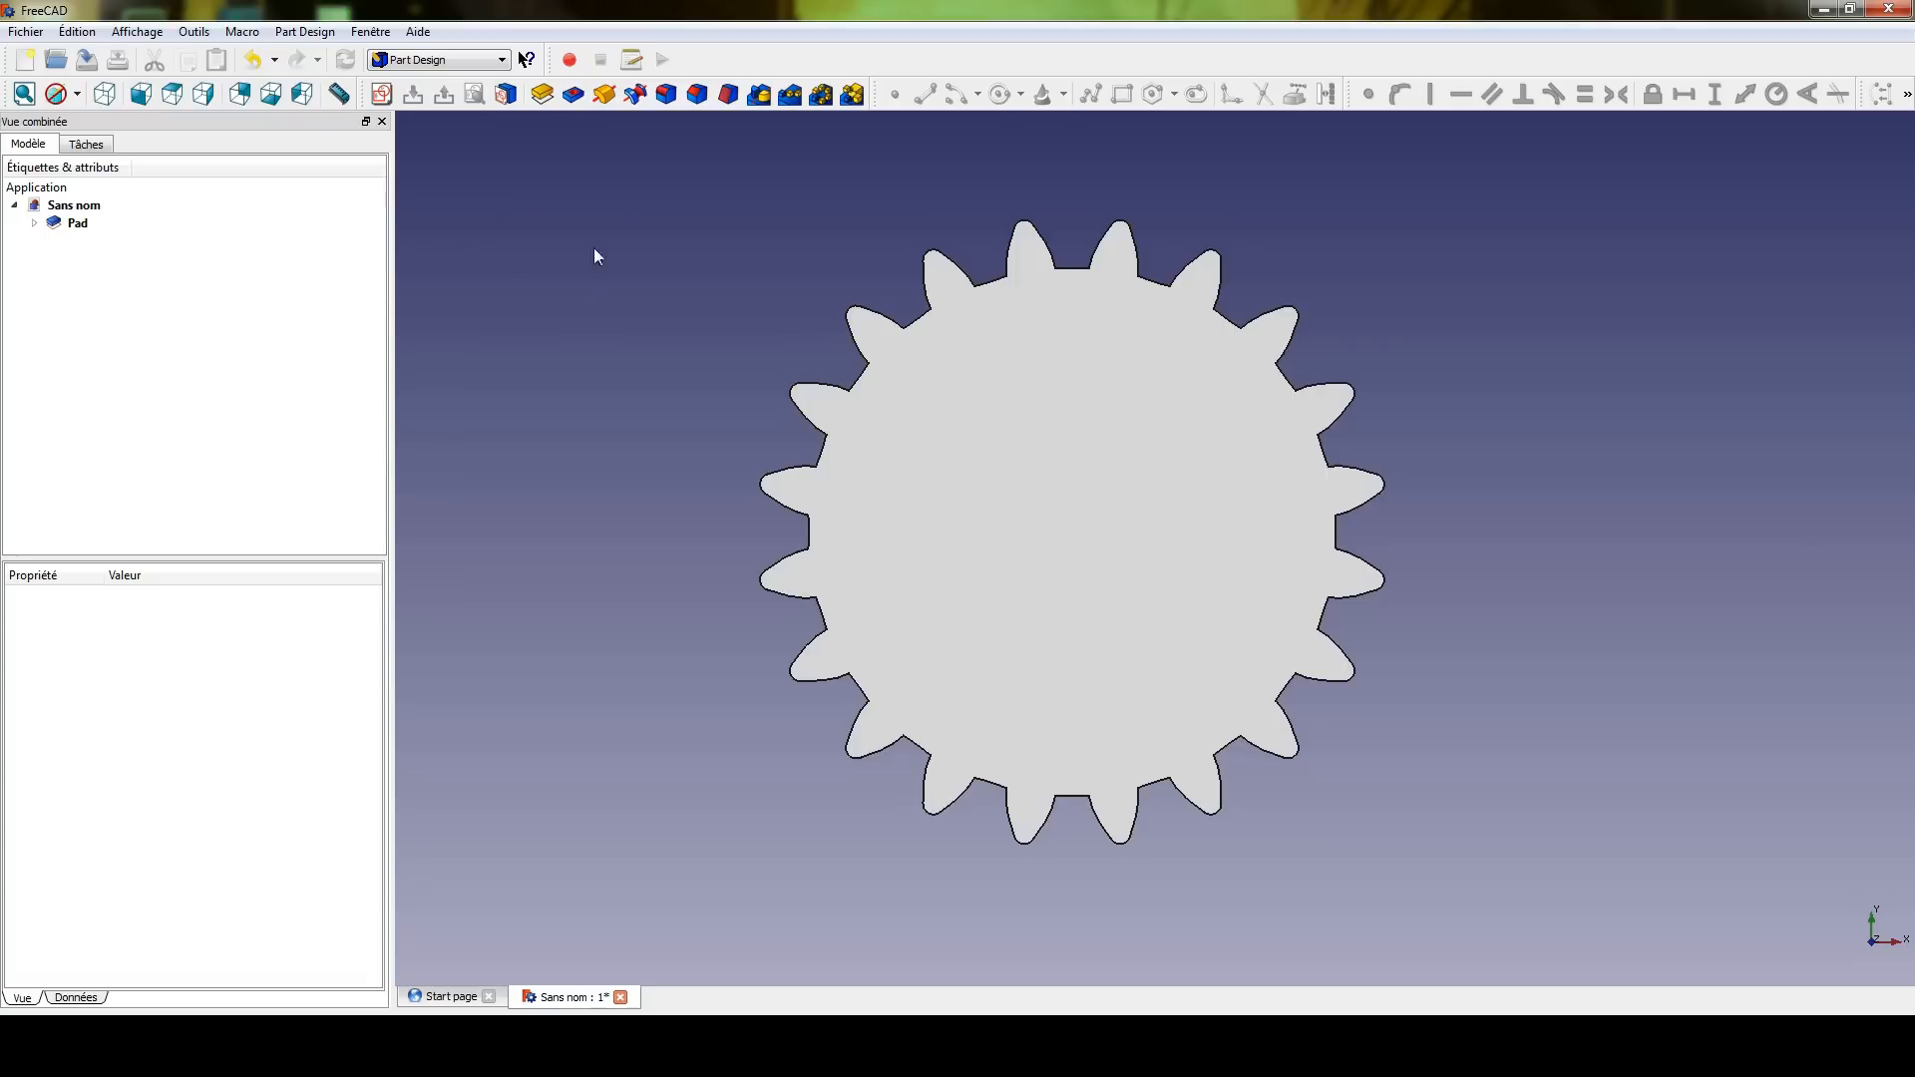
- Hide the gear solid and sketch a circle of about 53 mm radius on the XY plane, centred on the origin
{"action": "left_click", "coordinate": [70, 223]}
{"action": "key", "text": "space"}
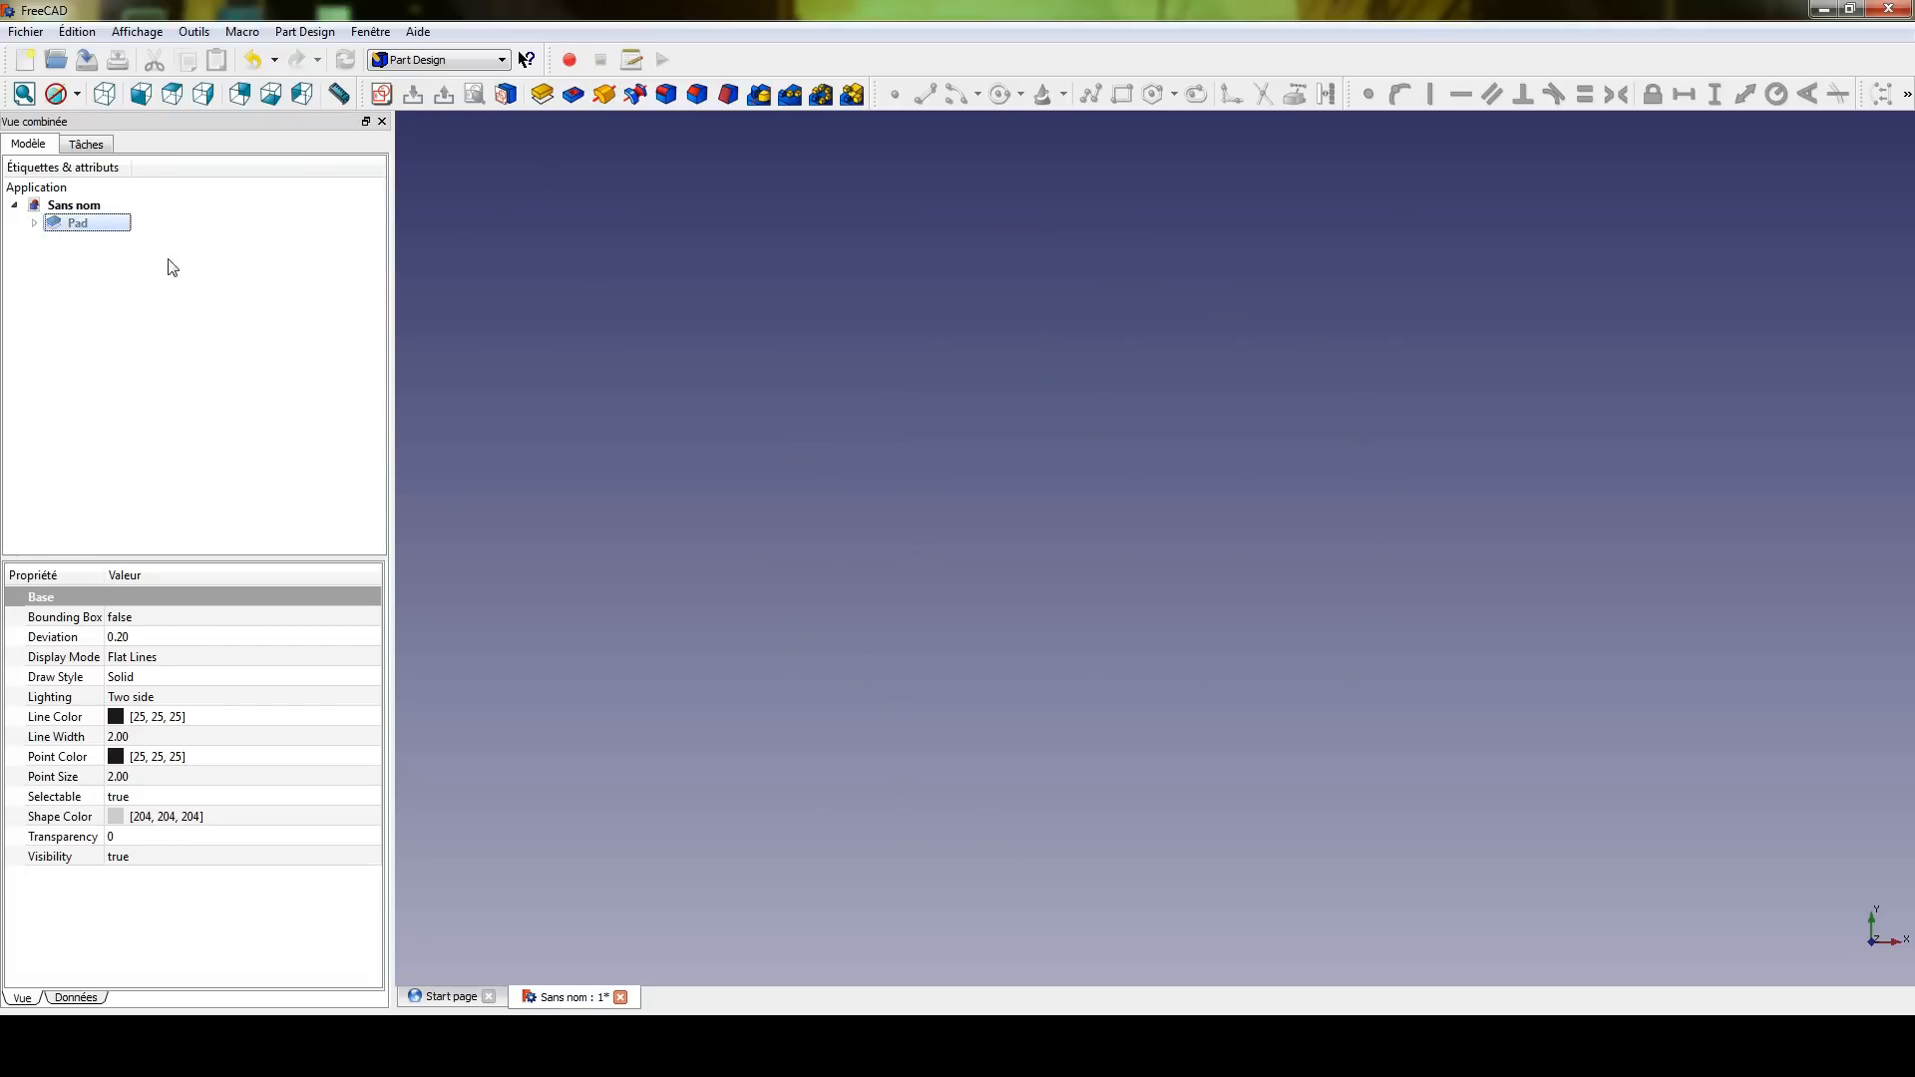
{"action": "left_click", "coordinate": [381, 94]}
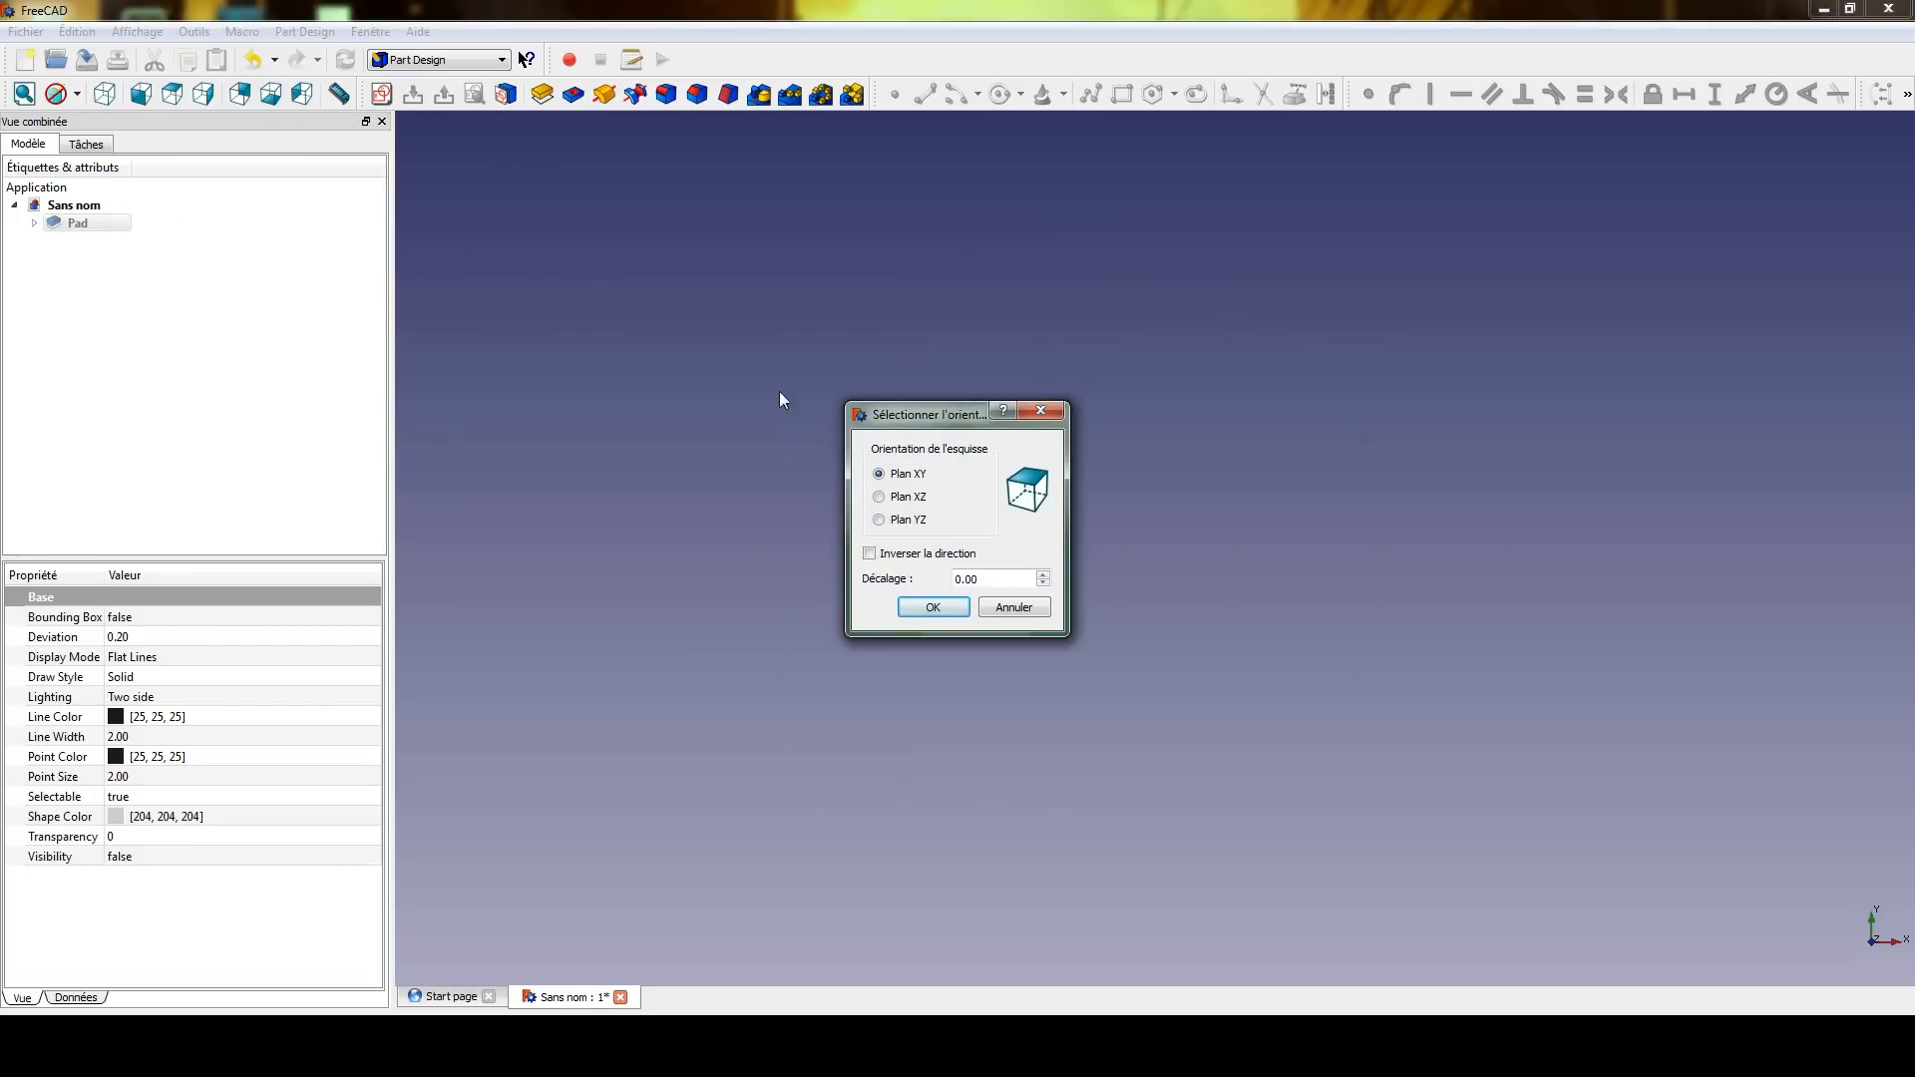
{"action": "left_click", "coordinate": [919, 608]}
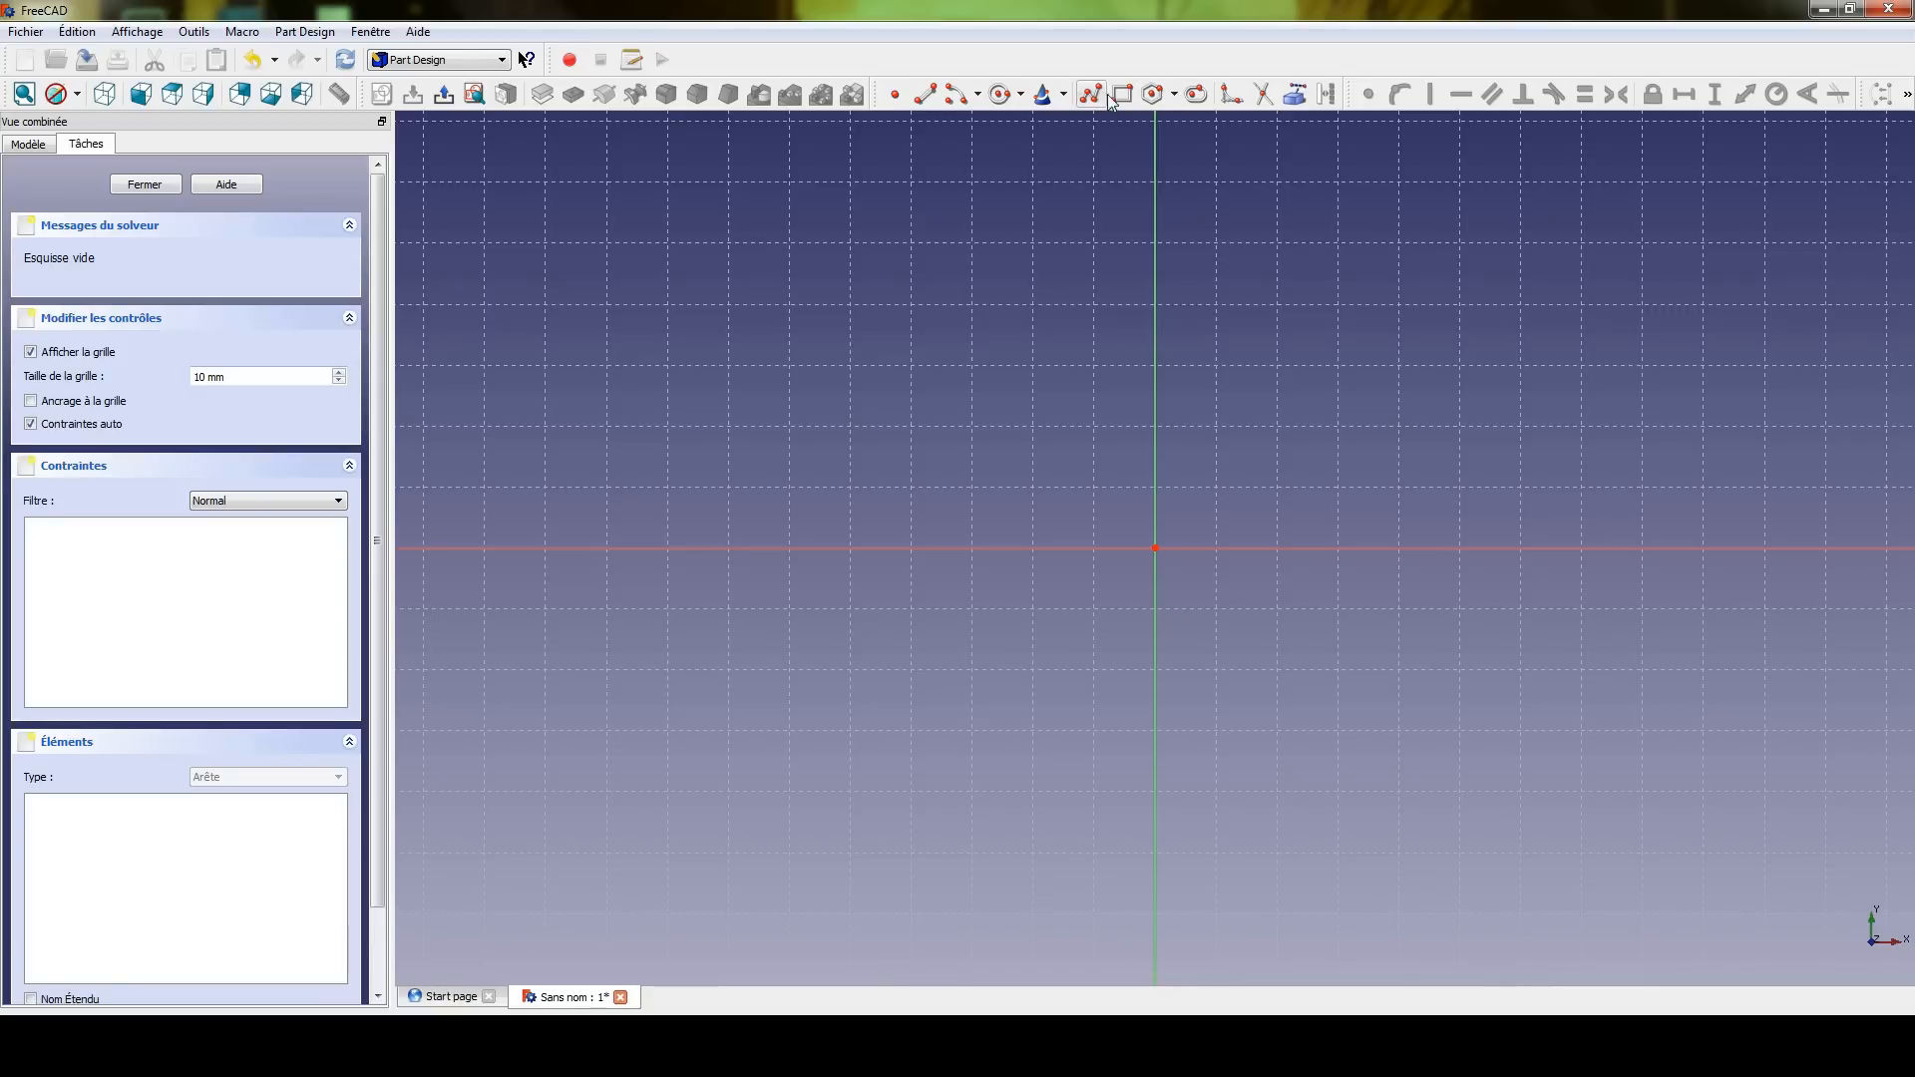
{"action": "left_click", "coordinate": [1002, 94]}
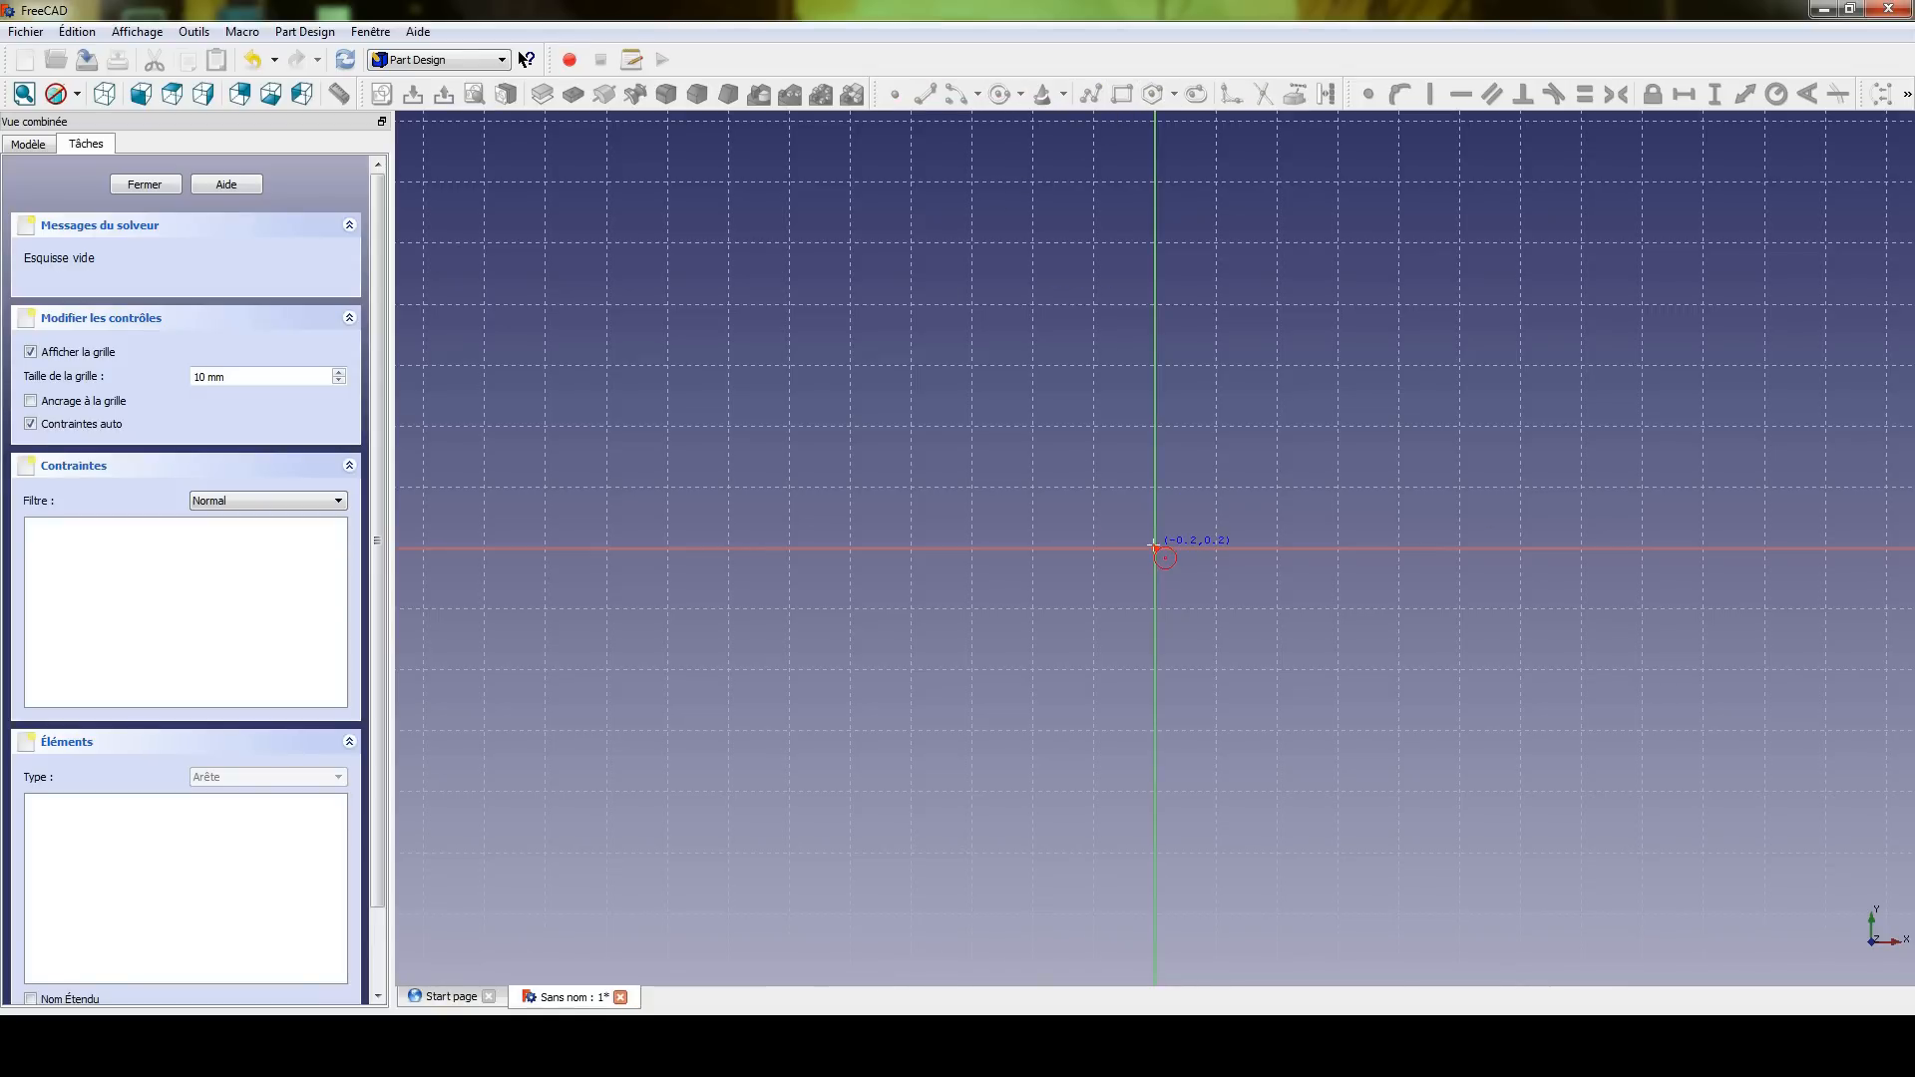
{"action": "left_click", "coordinate": [1155, 547]}
{"action": "left_click", "coordinate": [1464, 648]}
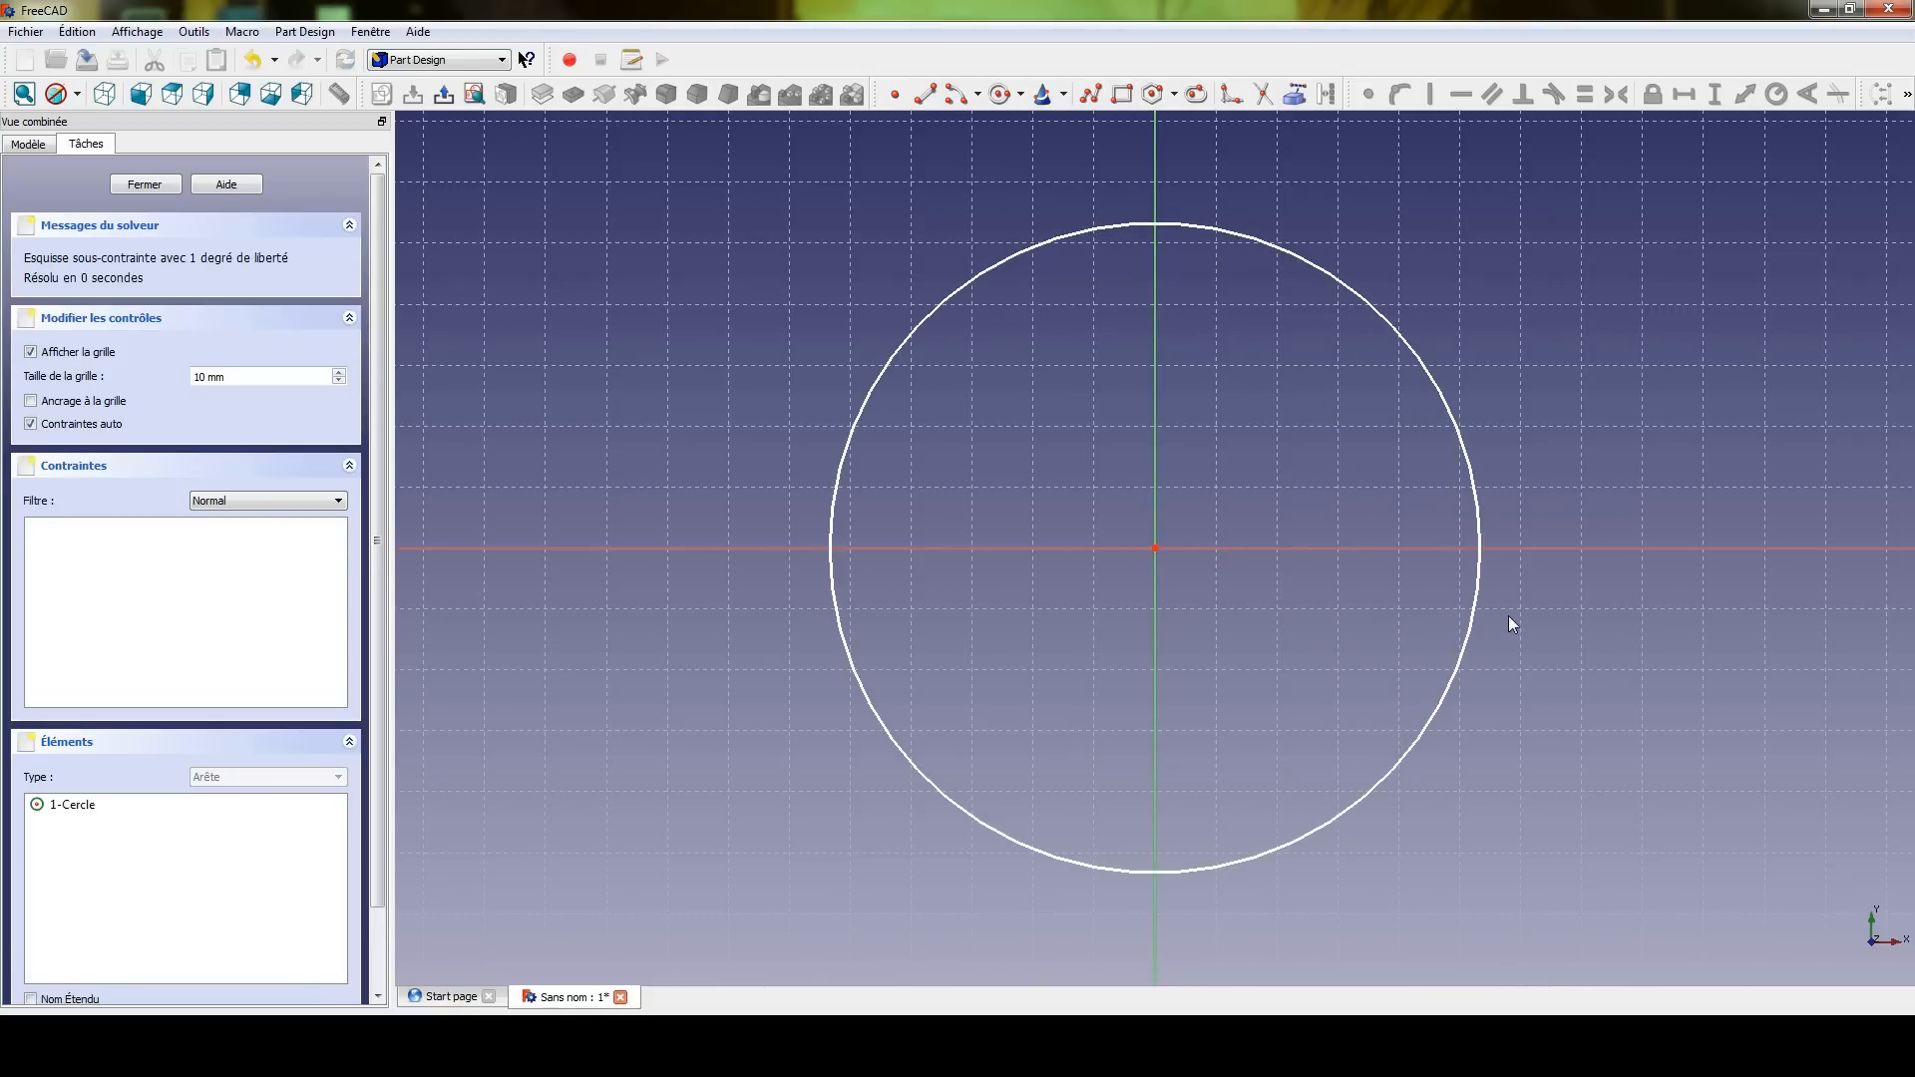
- Constrain the circle's radius to 32.5 mm and close the sketch
{"action": "left_click", "coordinate": [1476, 607]}
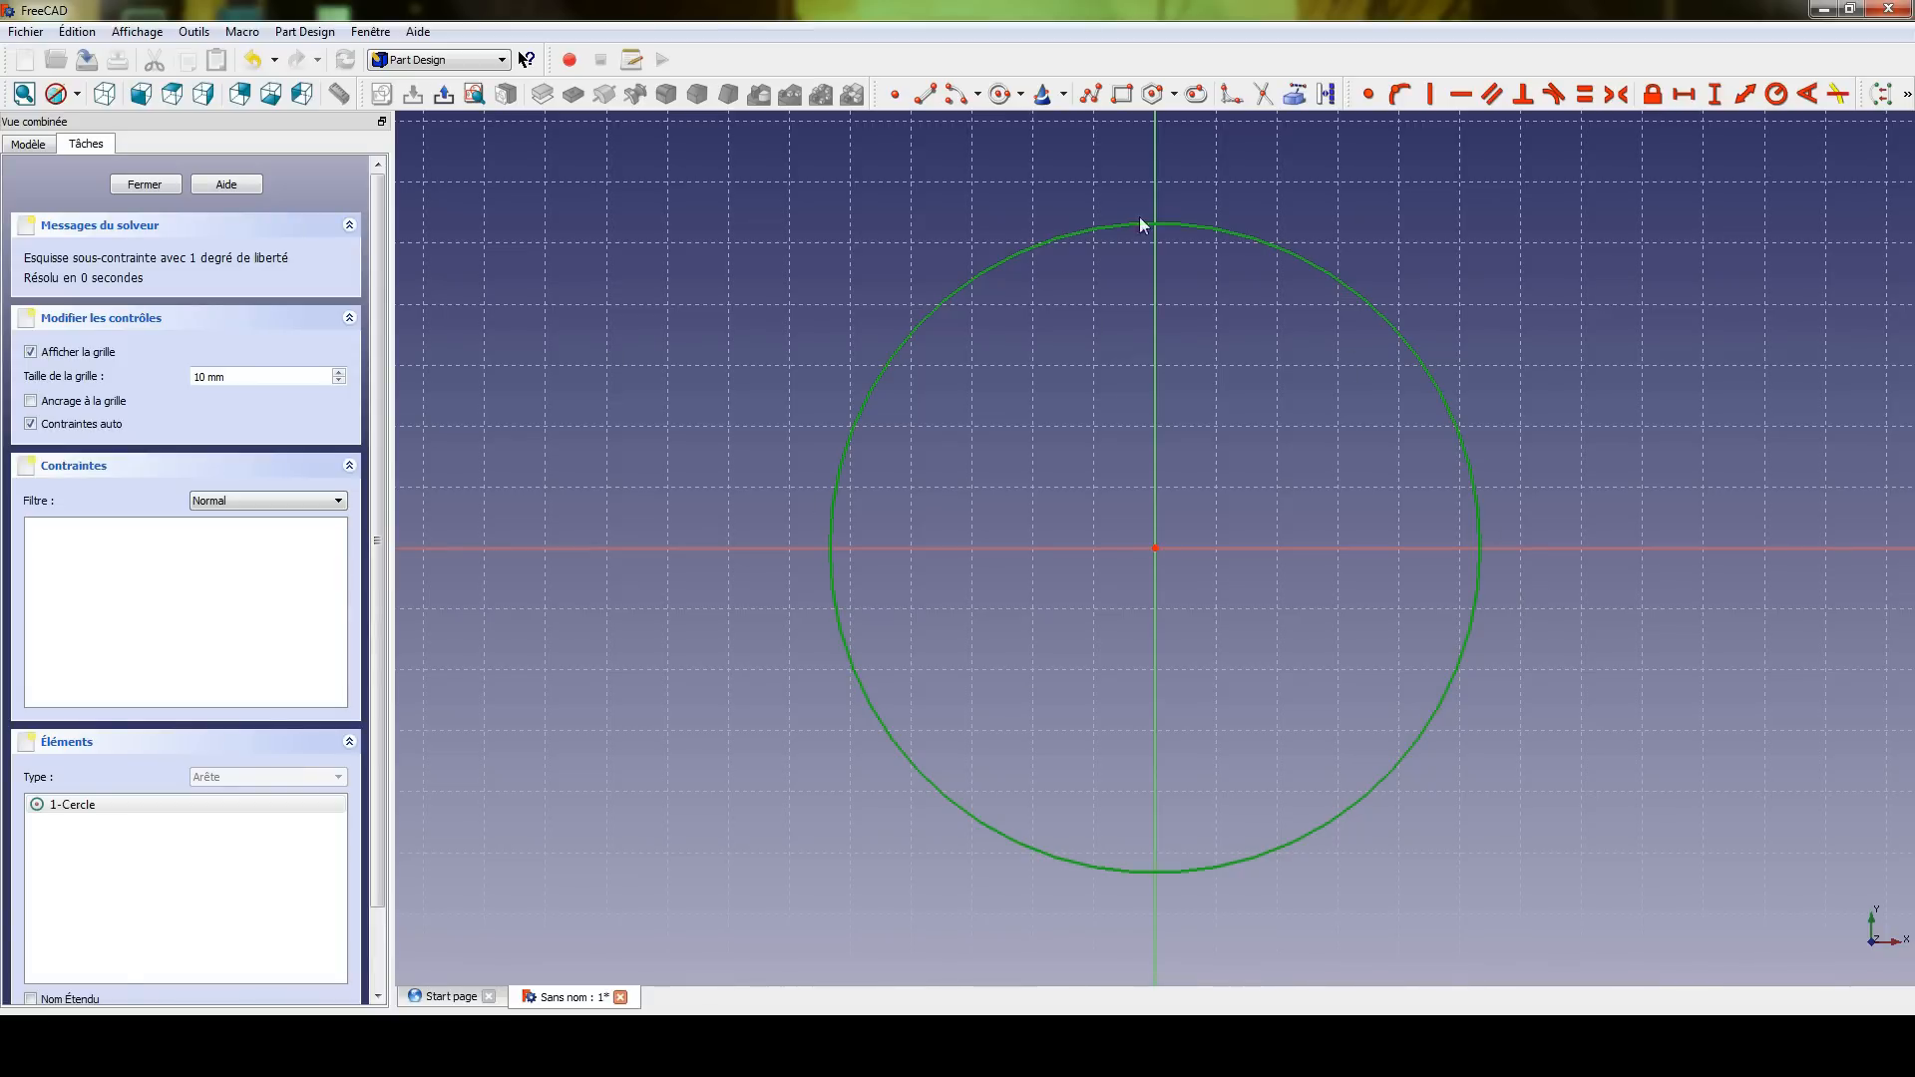
{"action": "key", "text": "shift+r"}
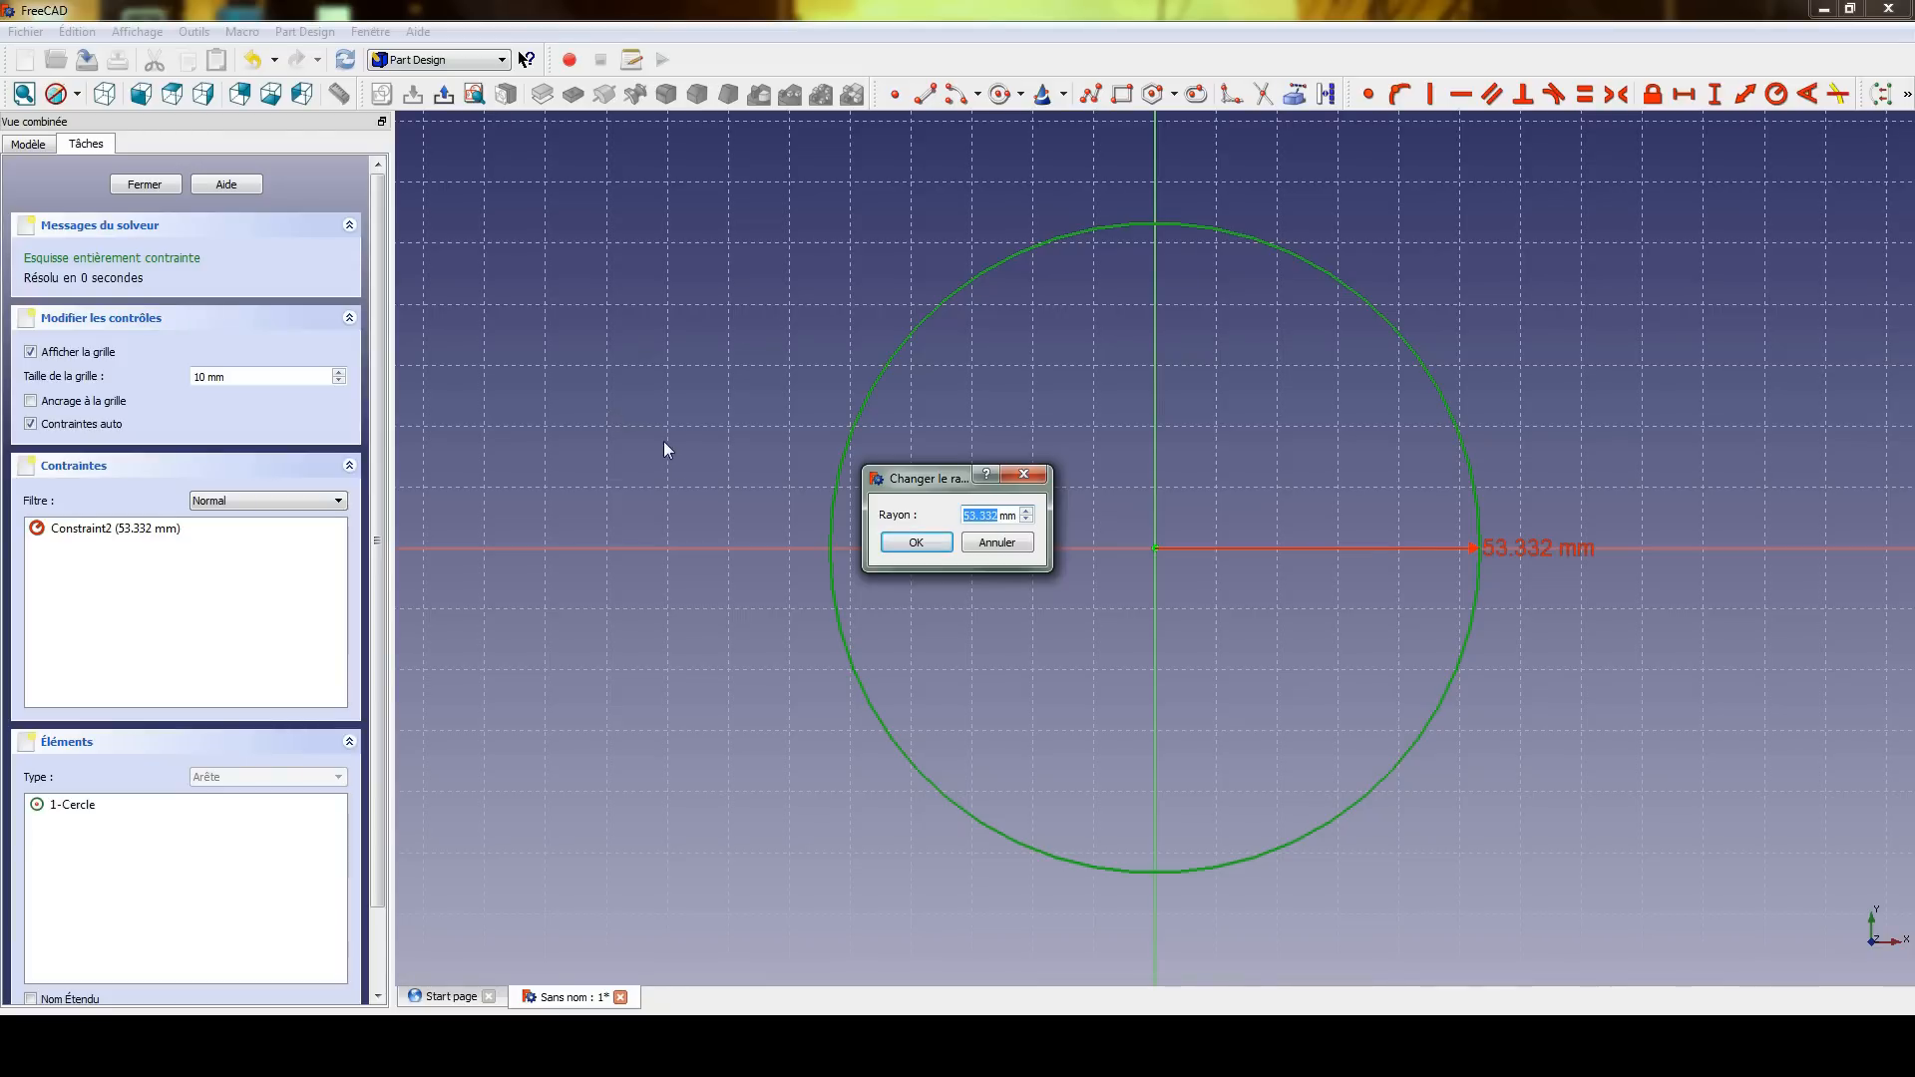
{"action": "type", "text": "32.5"}
{"action": "key", "text": "Return"}
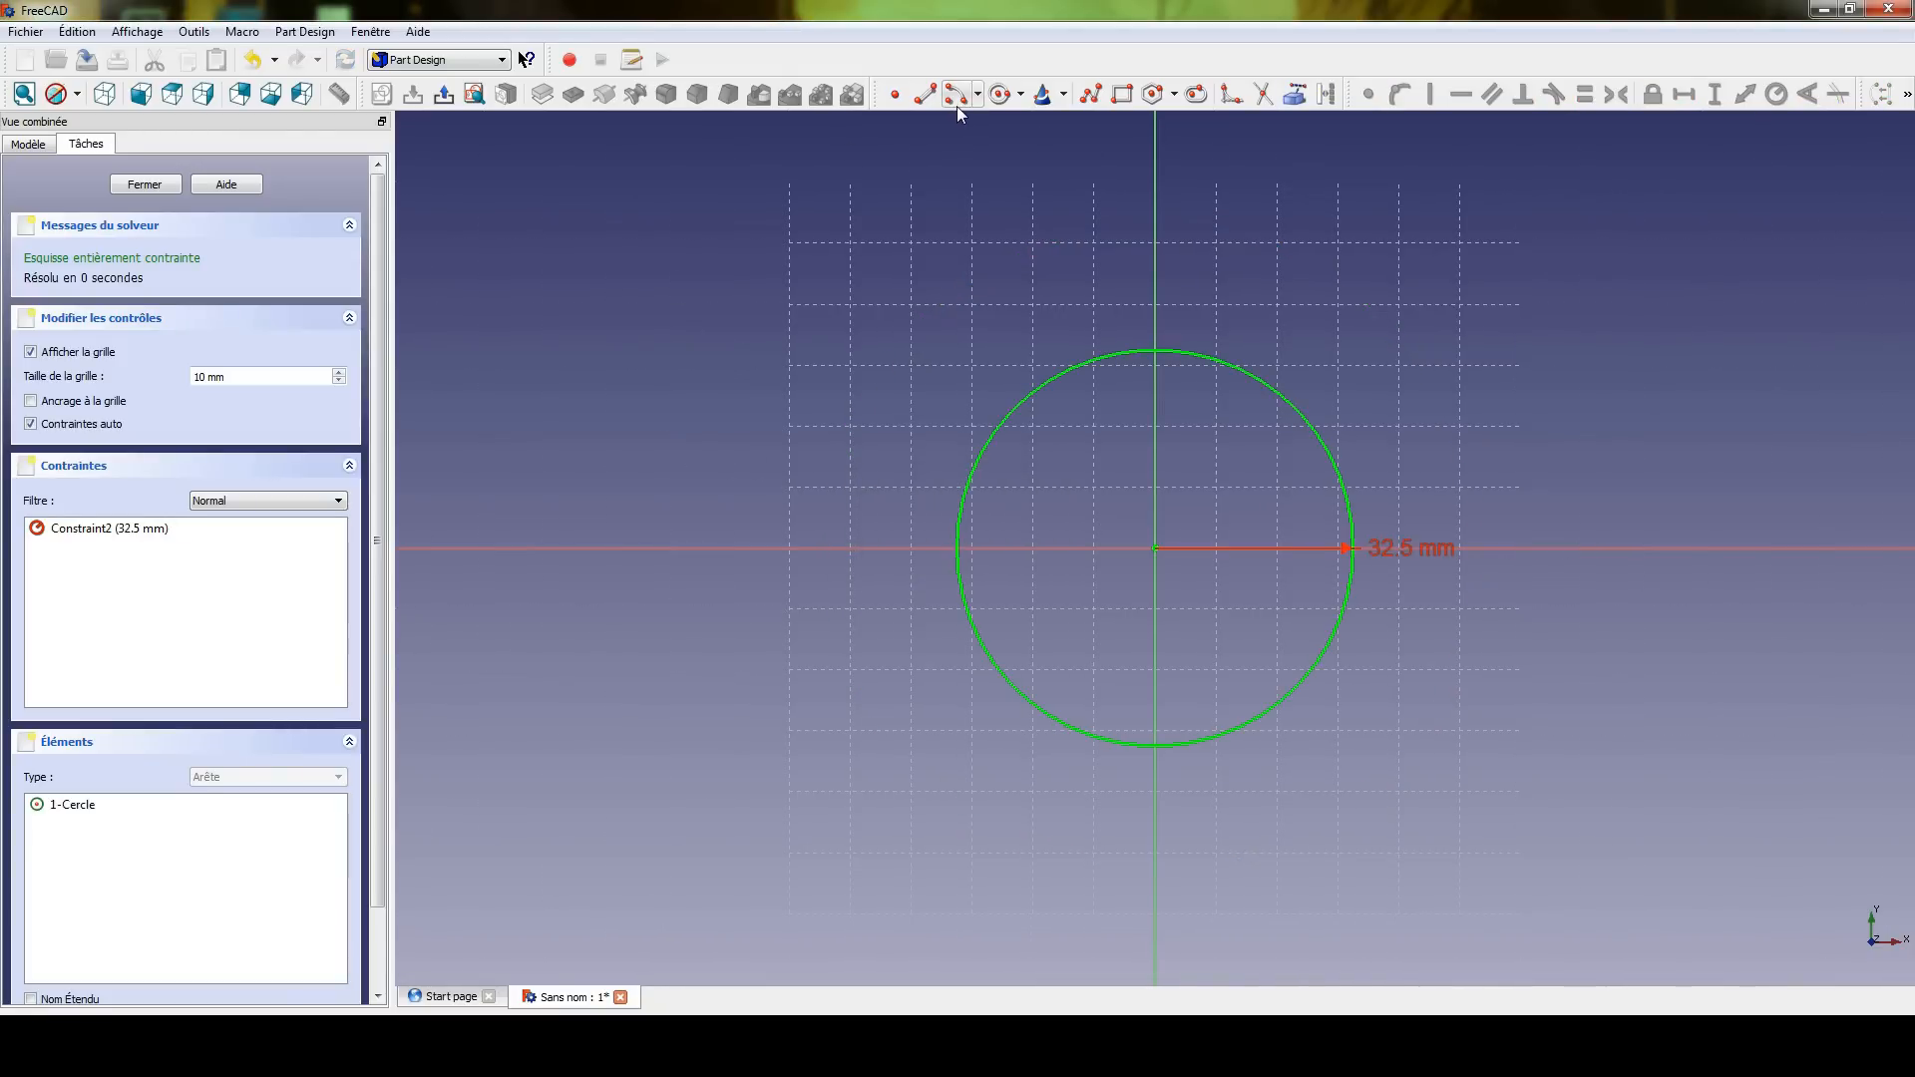
{"action": "left_click", "coordinate": [444, 96]}
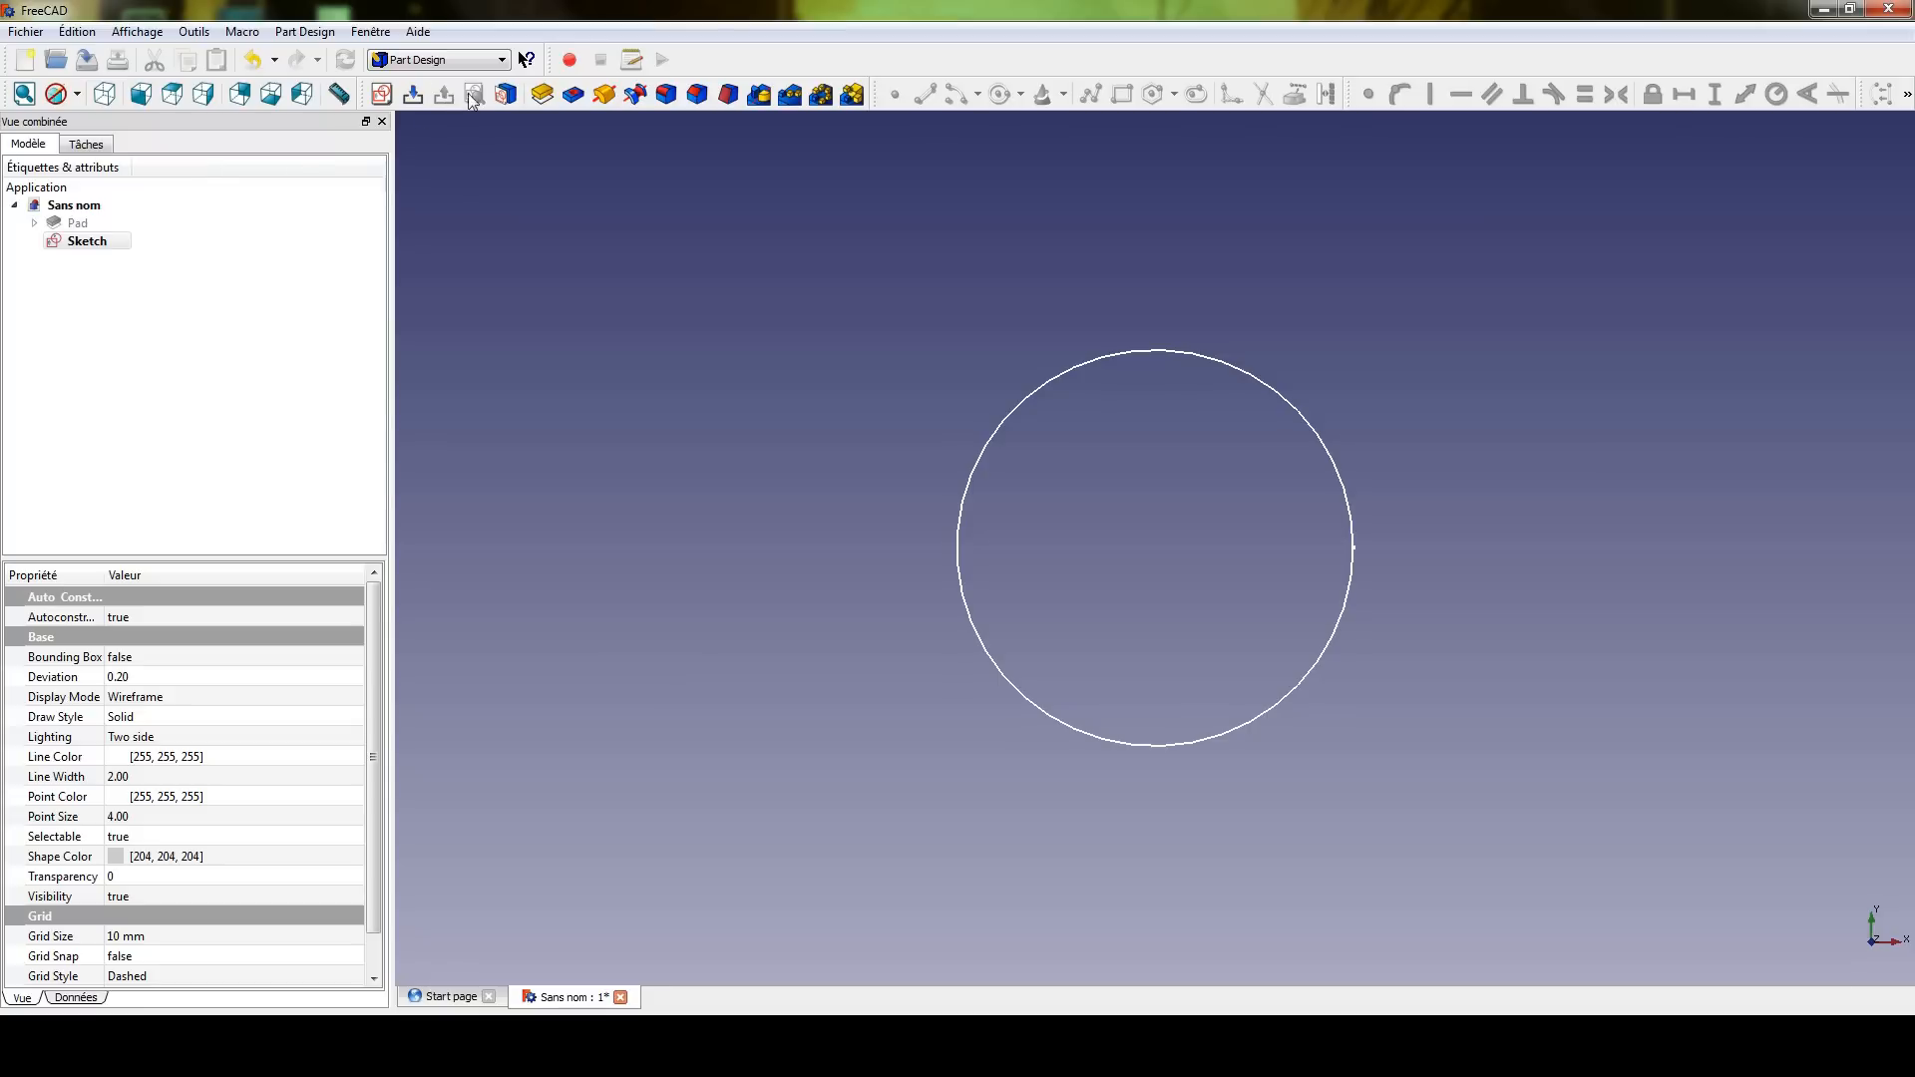
- Pad the circle 10 mm into a disc and show the hidden gear solid again
{"action": "left_click", "coordinate": [542, 94]}
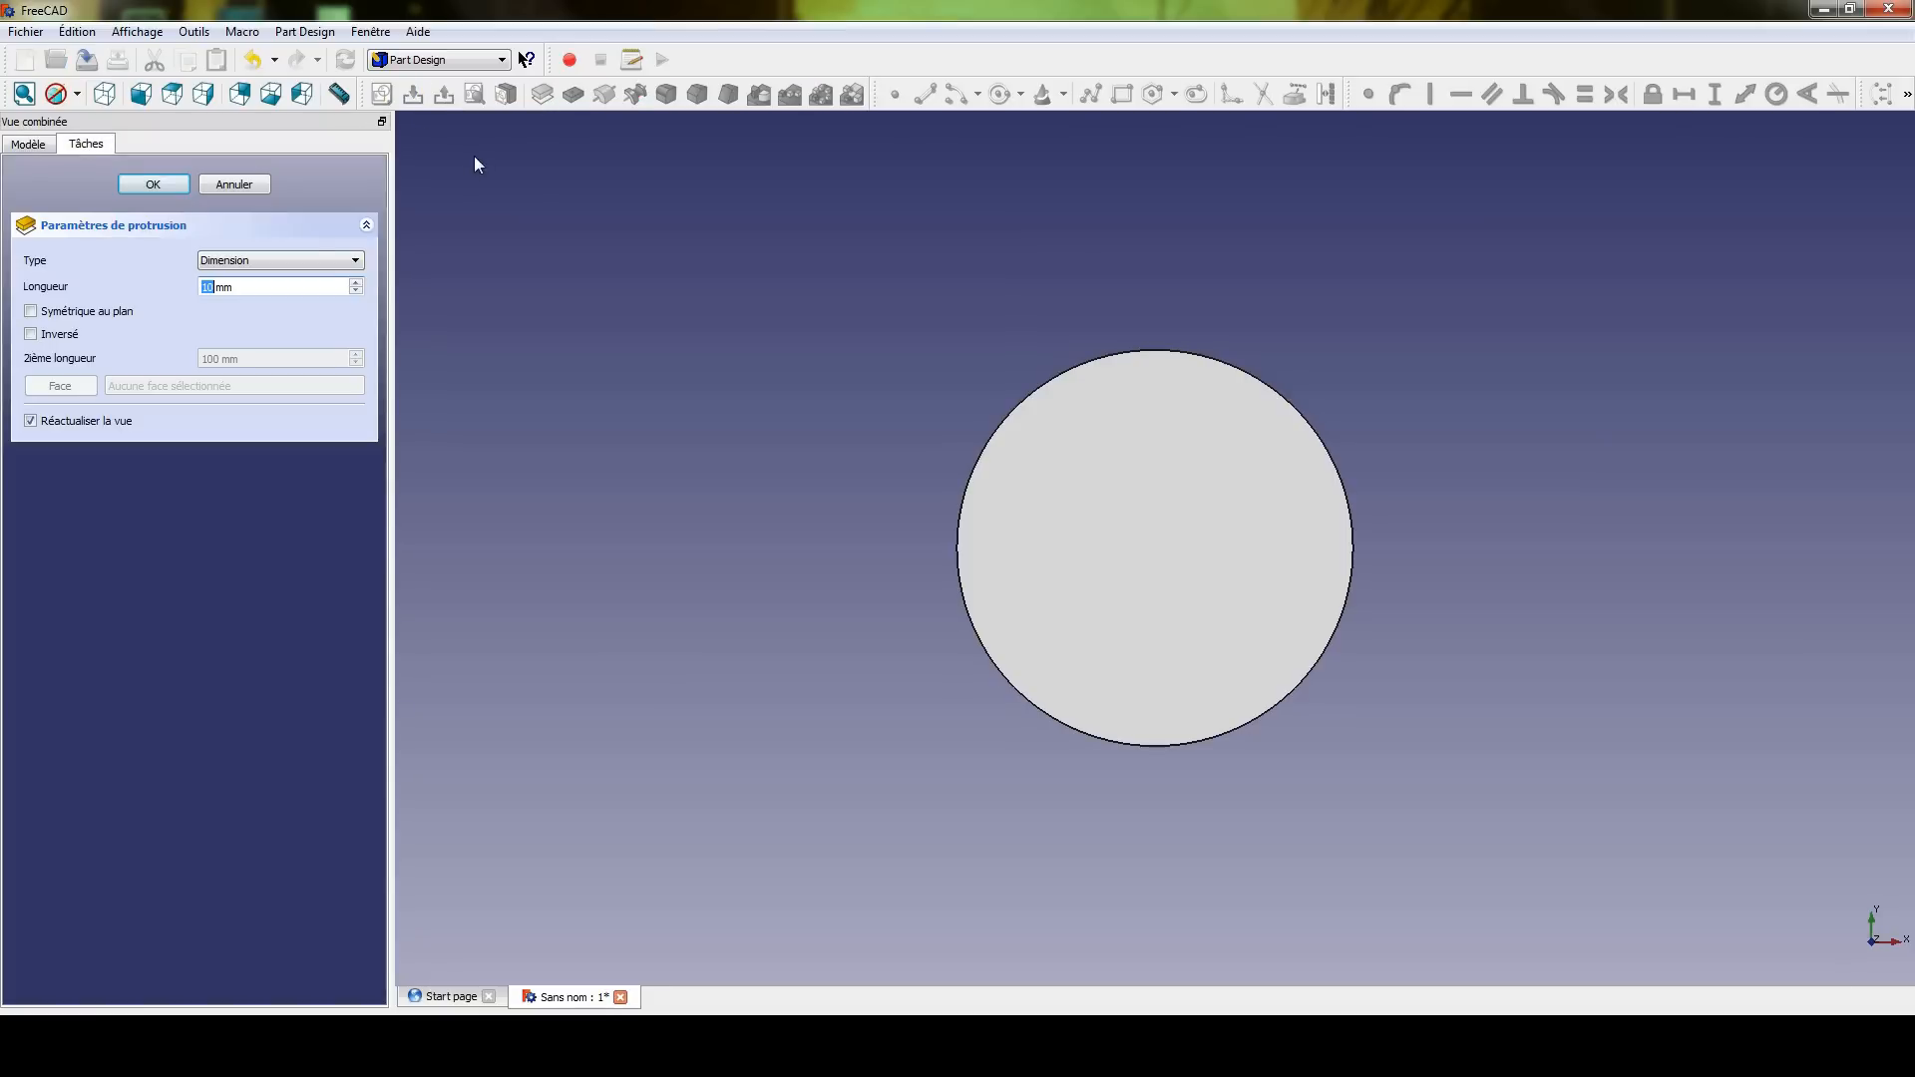
{"action": "left_click", "coordinate": [153, 184]}
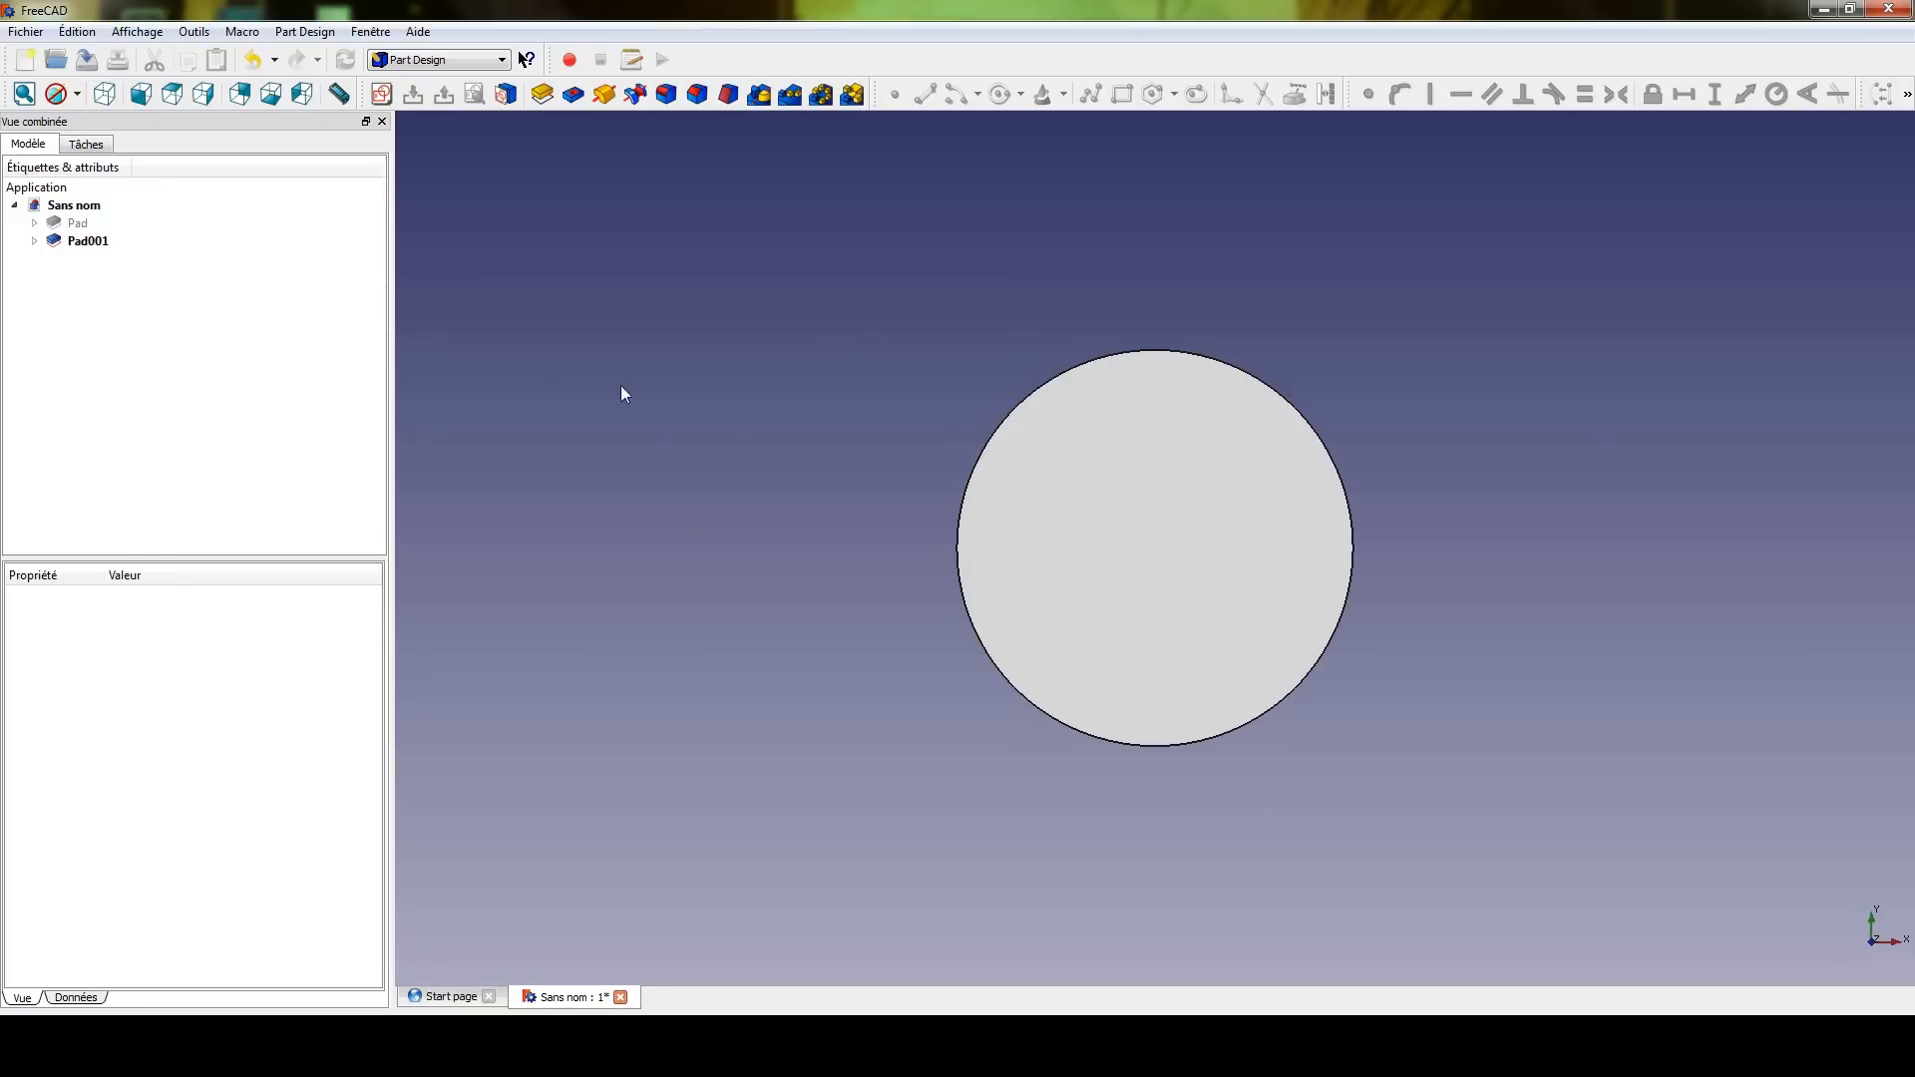
{"action": "left_click", "coordinate": [82, 225]}
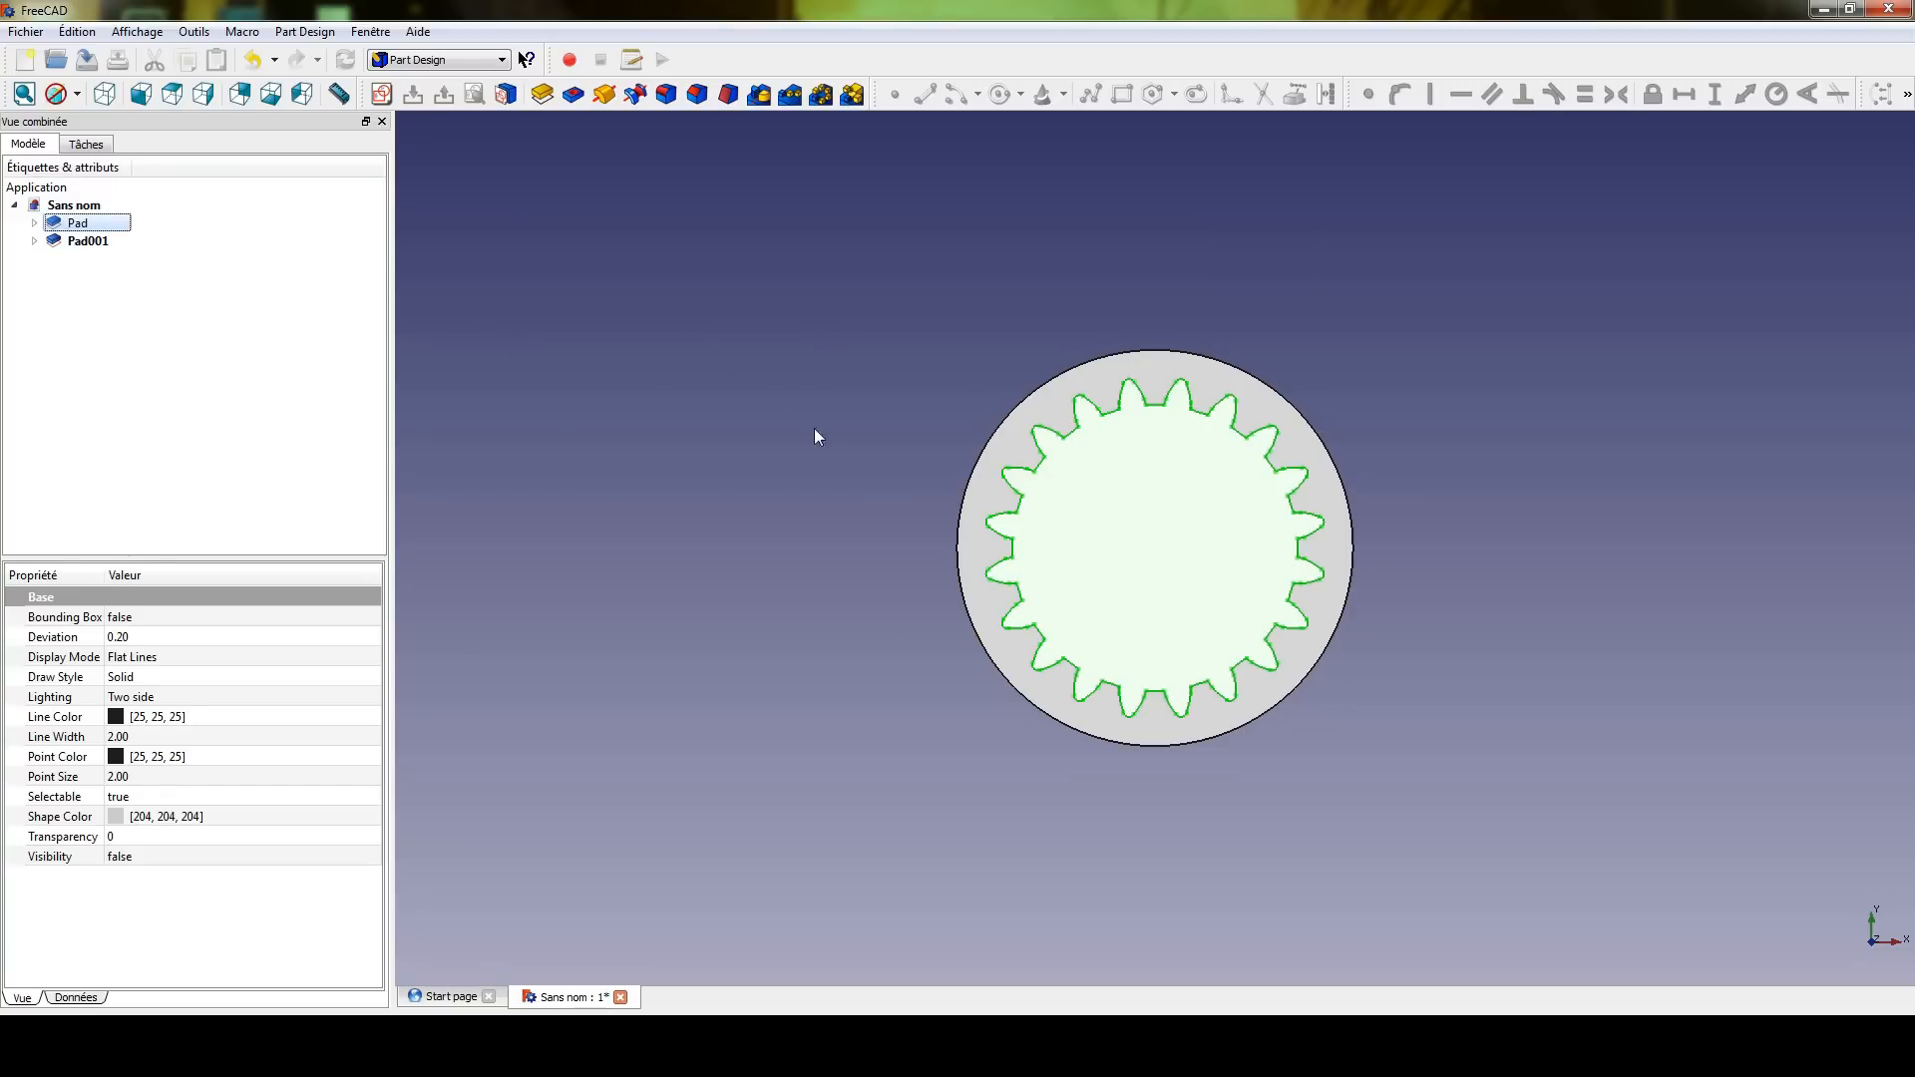
{"action": "left_click", "coordinate": [779, 395]}
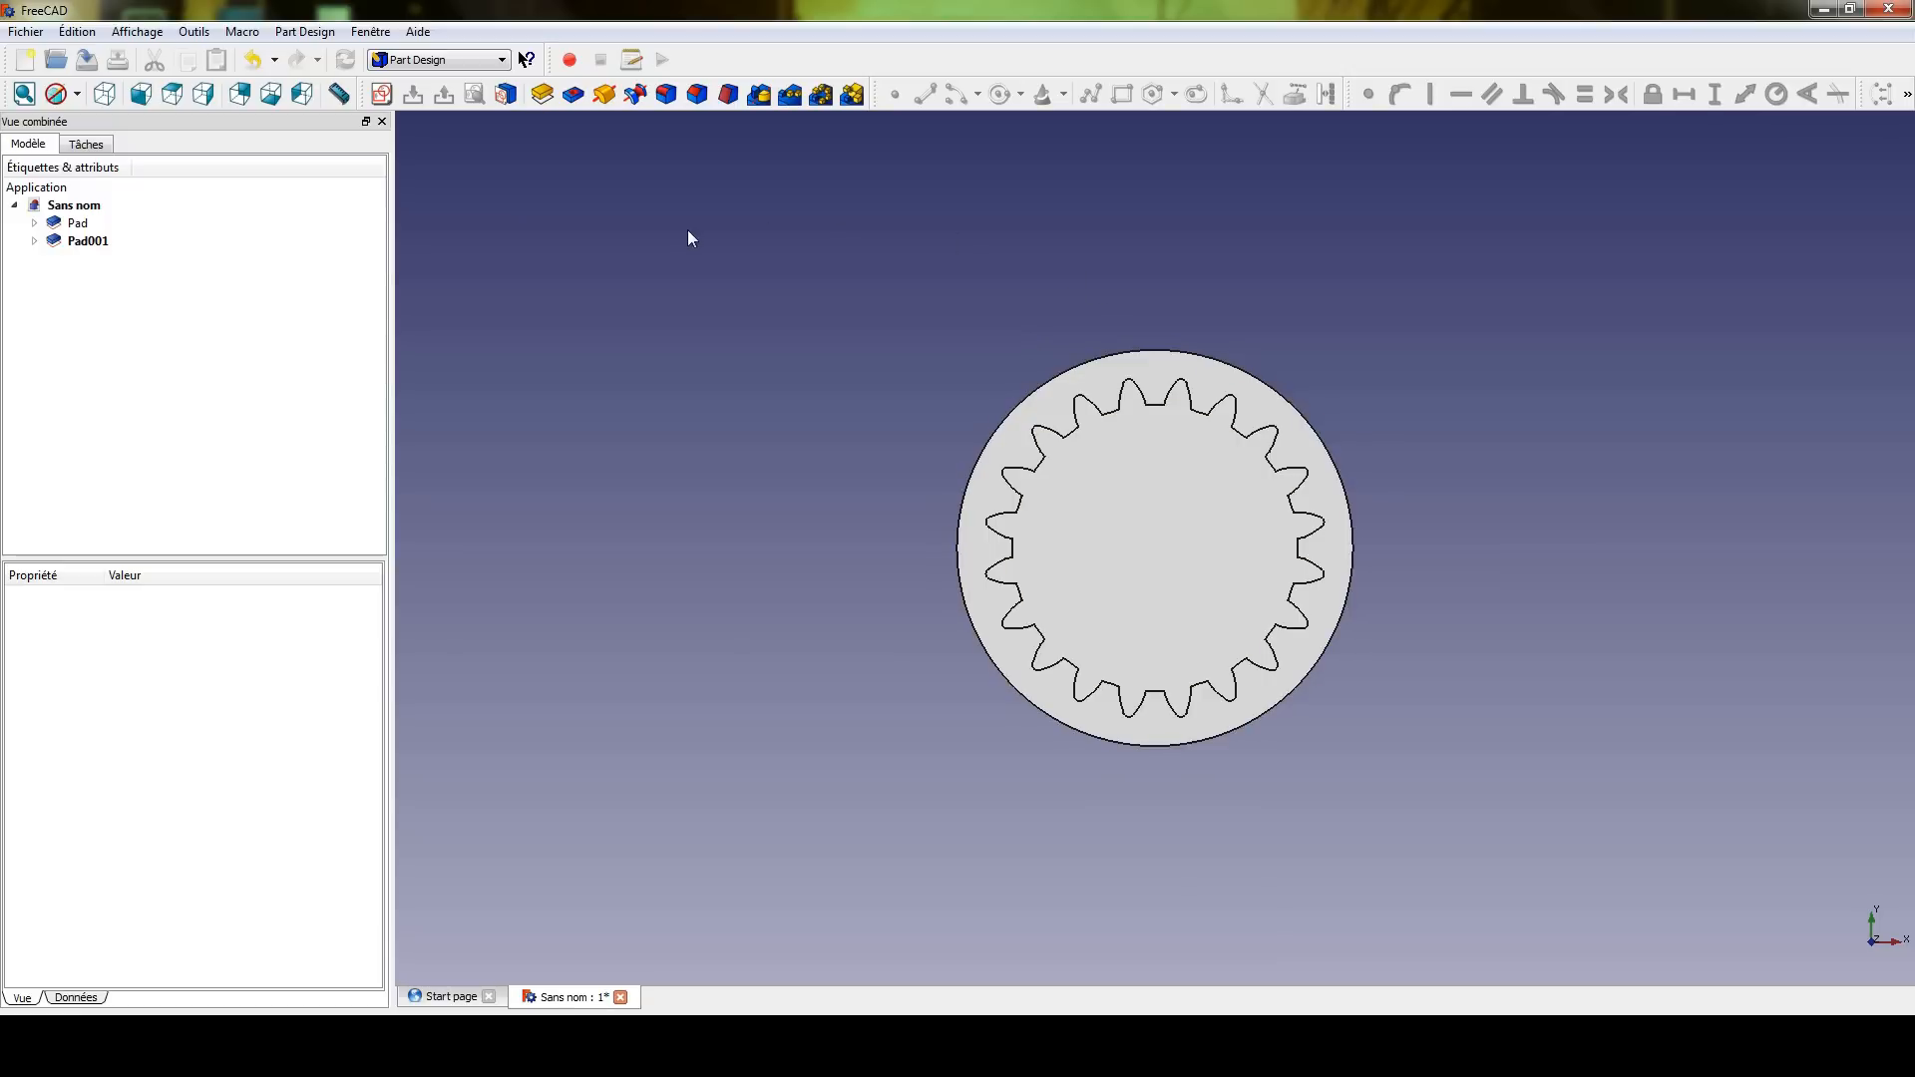
- Rename the gear solid as "A enlerver" and the disc as "A garder"
{"action": "left_click", "coordinate": [90, 223]}
{"action": "left_click", "coordinate": [90, 223]}
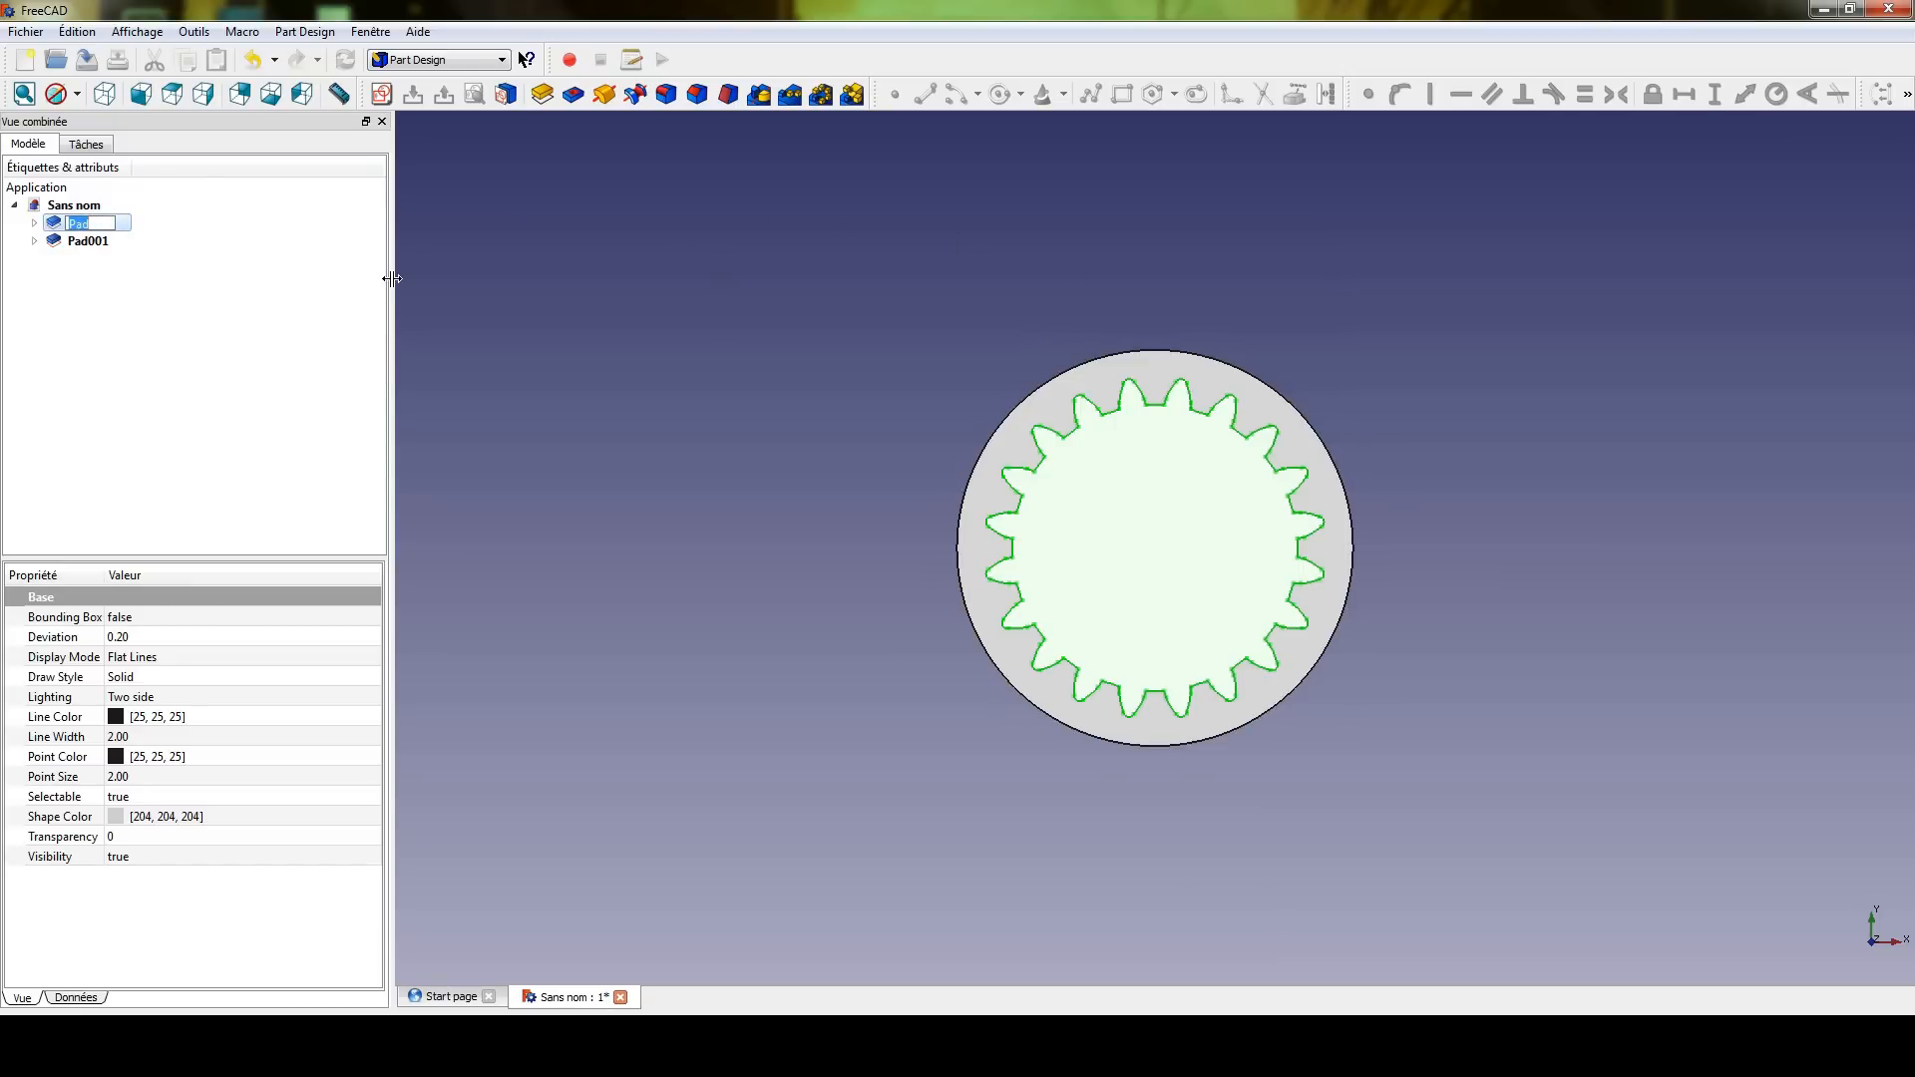
{"action": "type", "text": "A enlerver"}
{"action": "left_click", "coordinate": [246, 311]}
{"action": "left_click", "coordinate": [89, 242]}
{"action": "left_click", "coordinate": [88, 242]}
{"action": "type", "text": "A garder"}
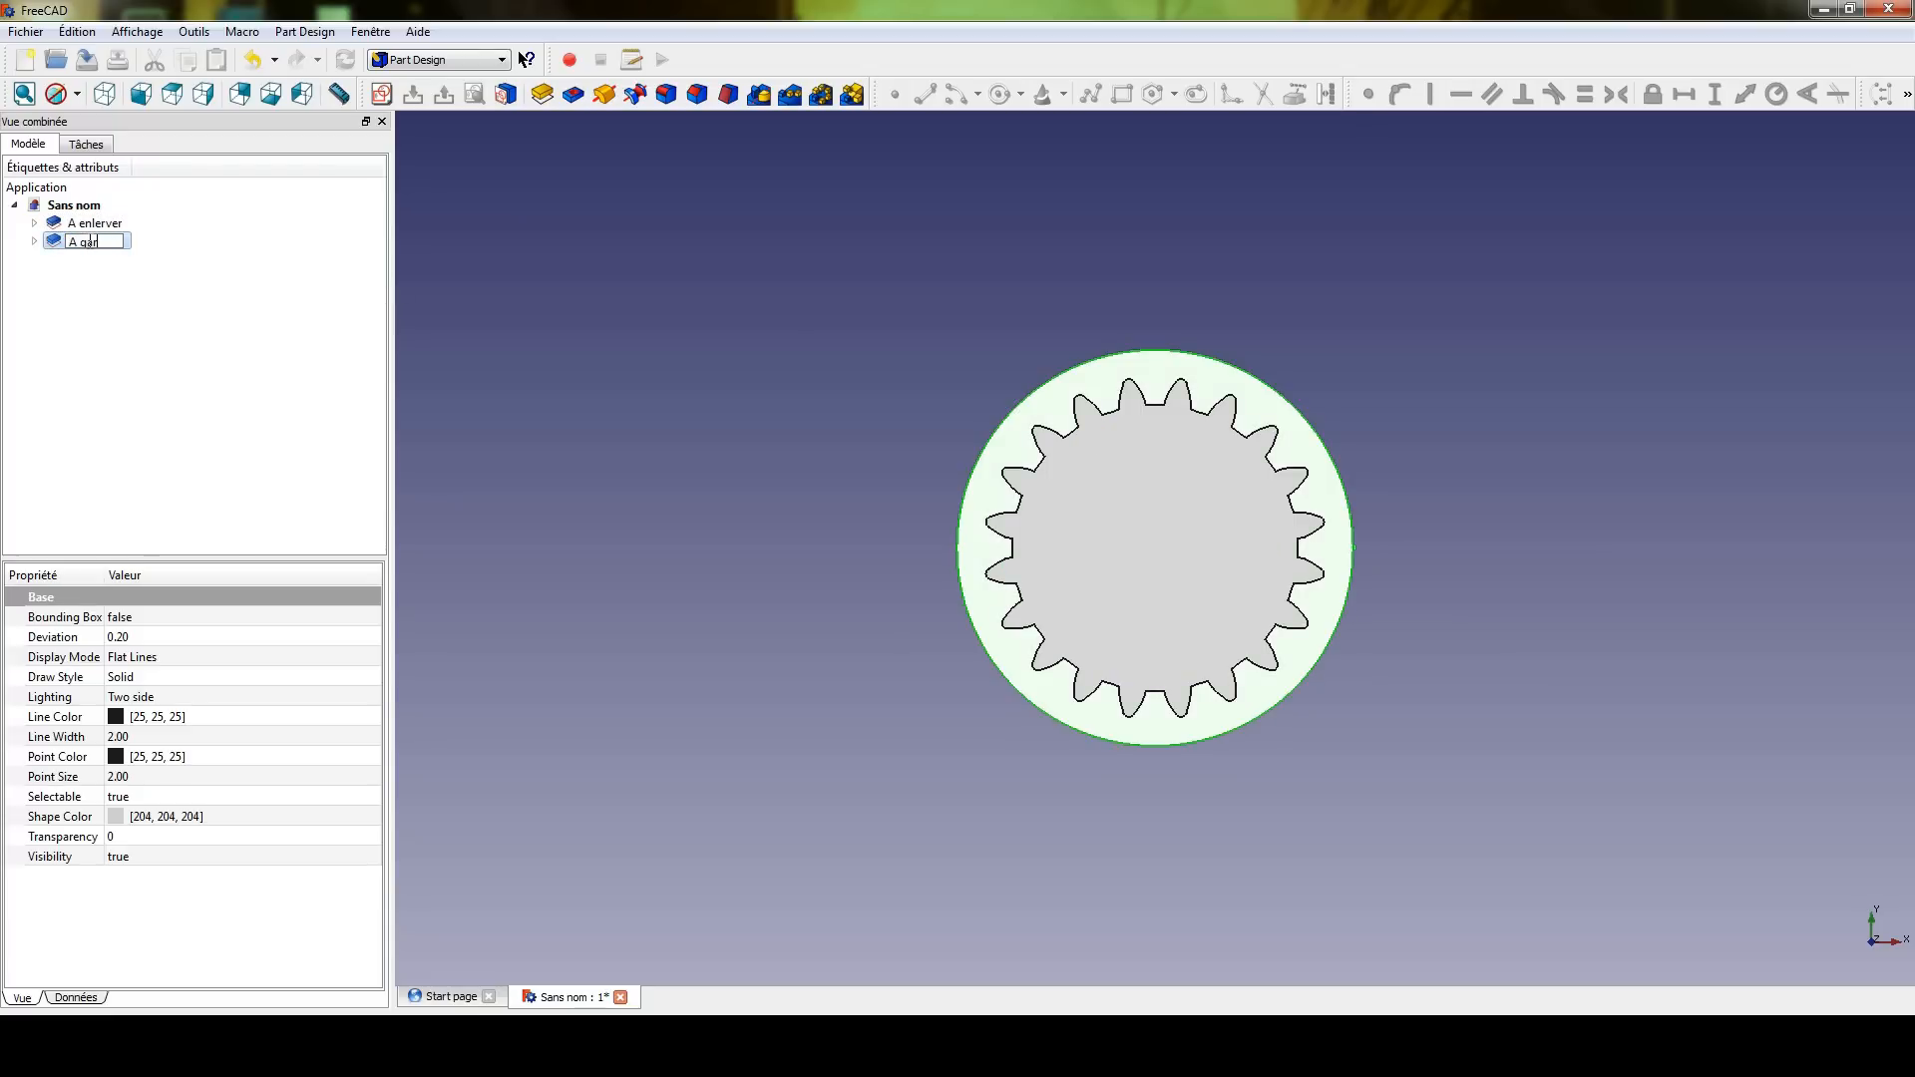
{"action": "key", "text": "Return"}
{"action": "left_click", "coordinate": [183, 317]}
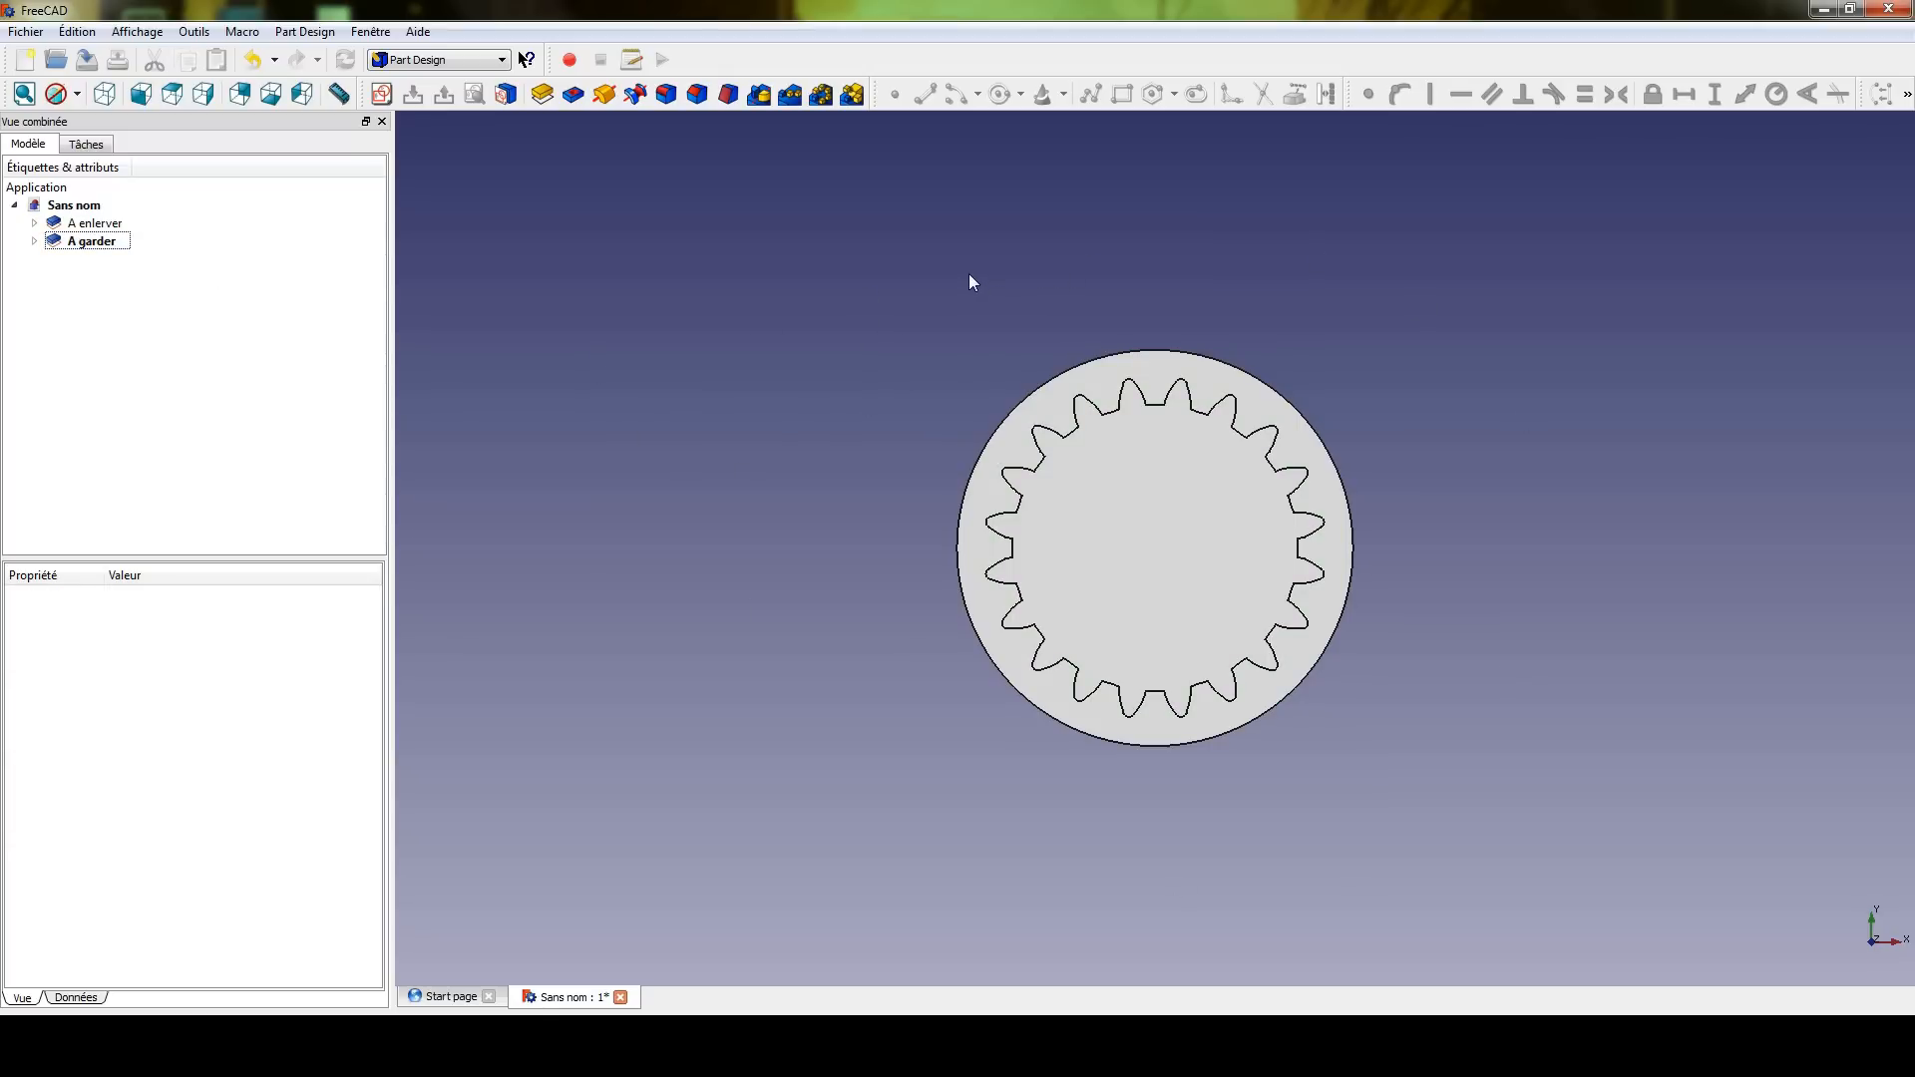
{"action": "left_click", "coordinate": [116, 243]}
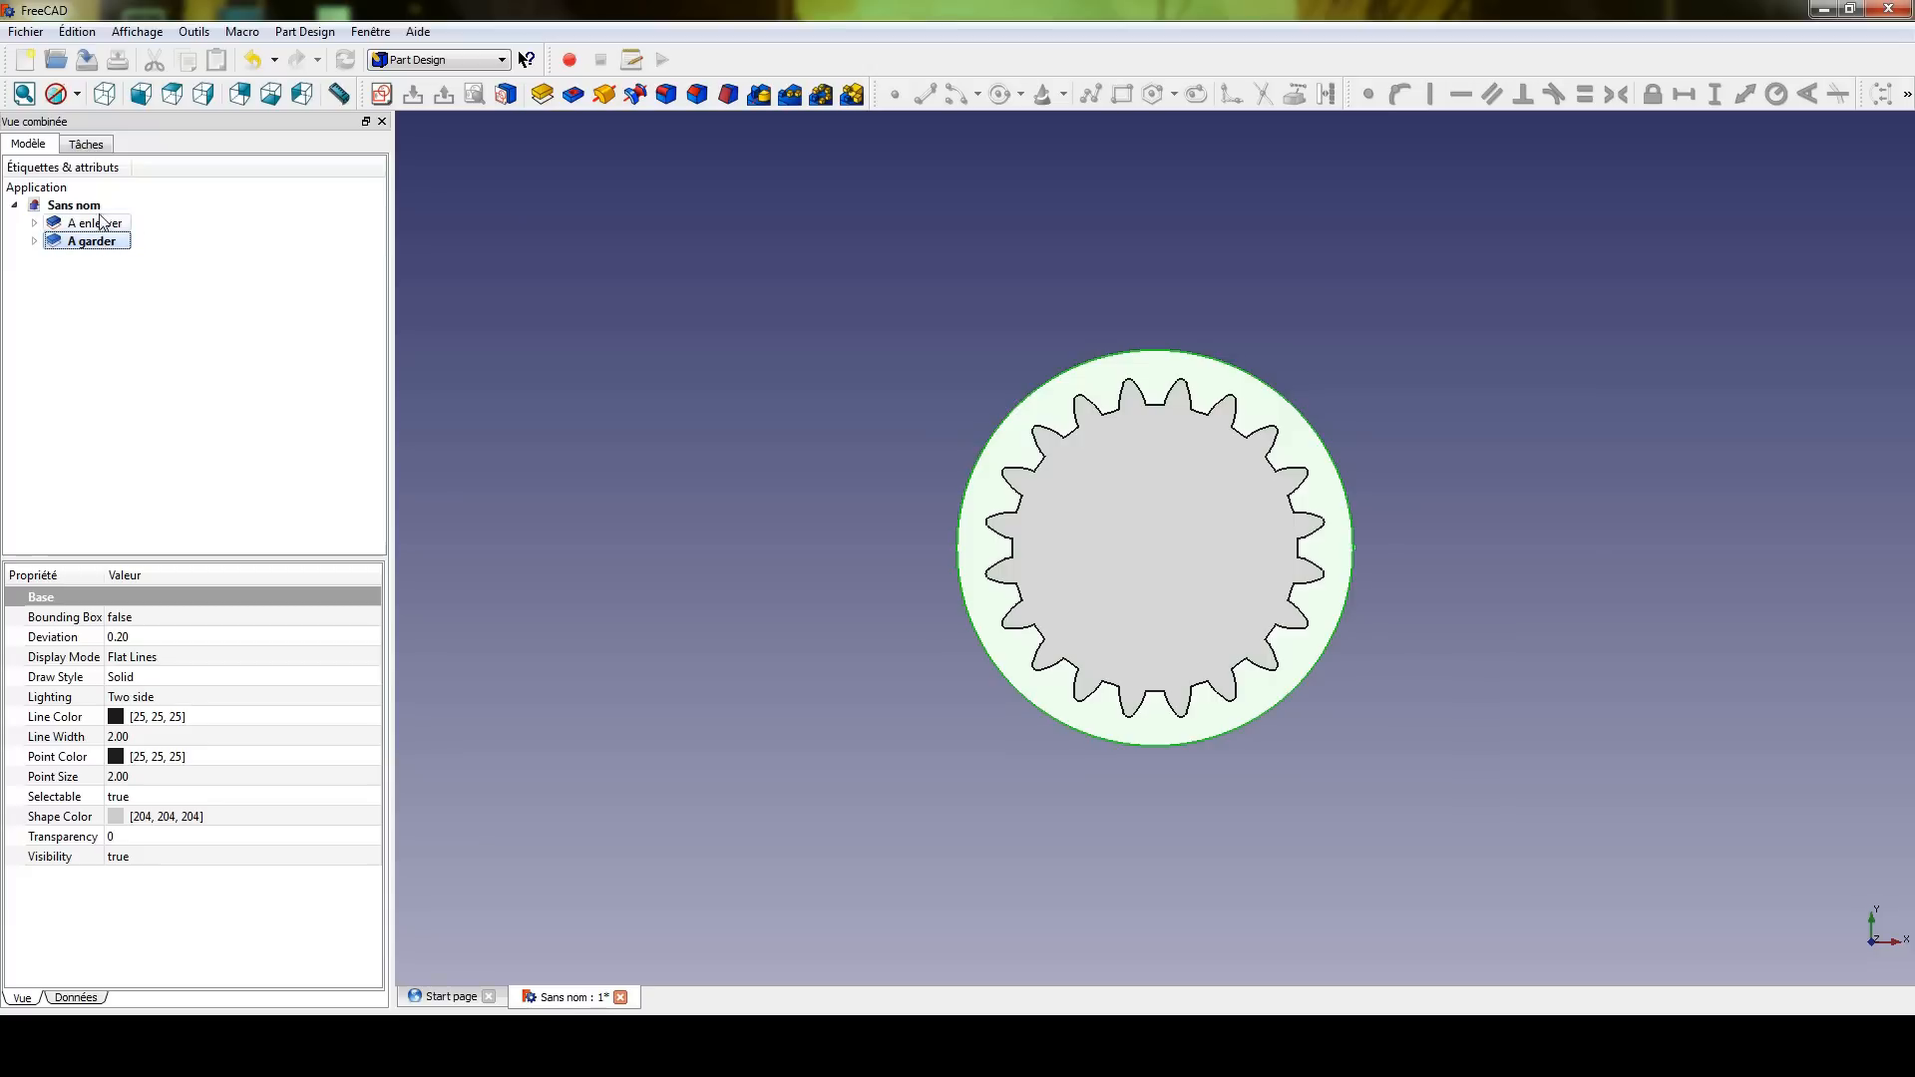
{"action": "left_click", "coordinate": [105, 221]}
{"action": "left_click", "coordinate": [159, 294]}
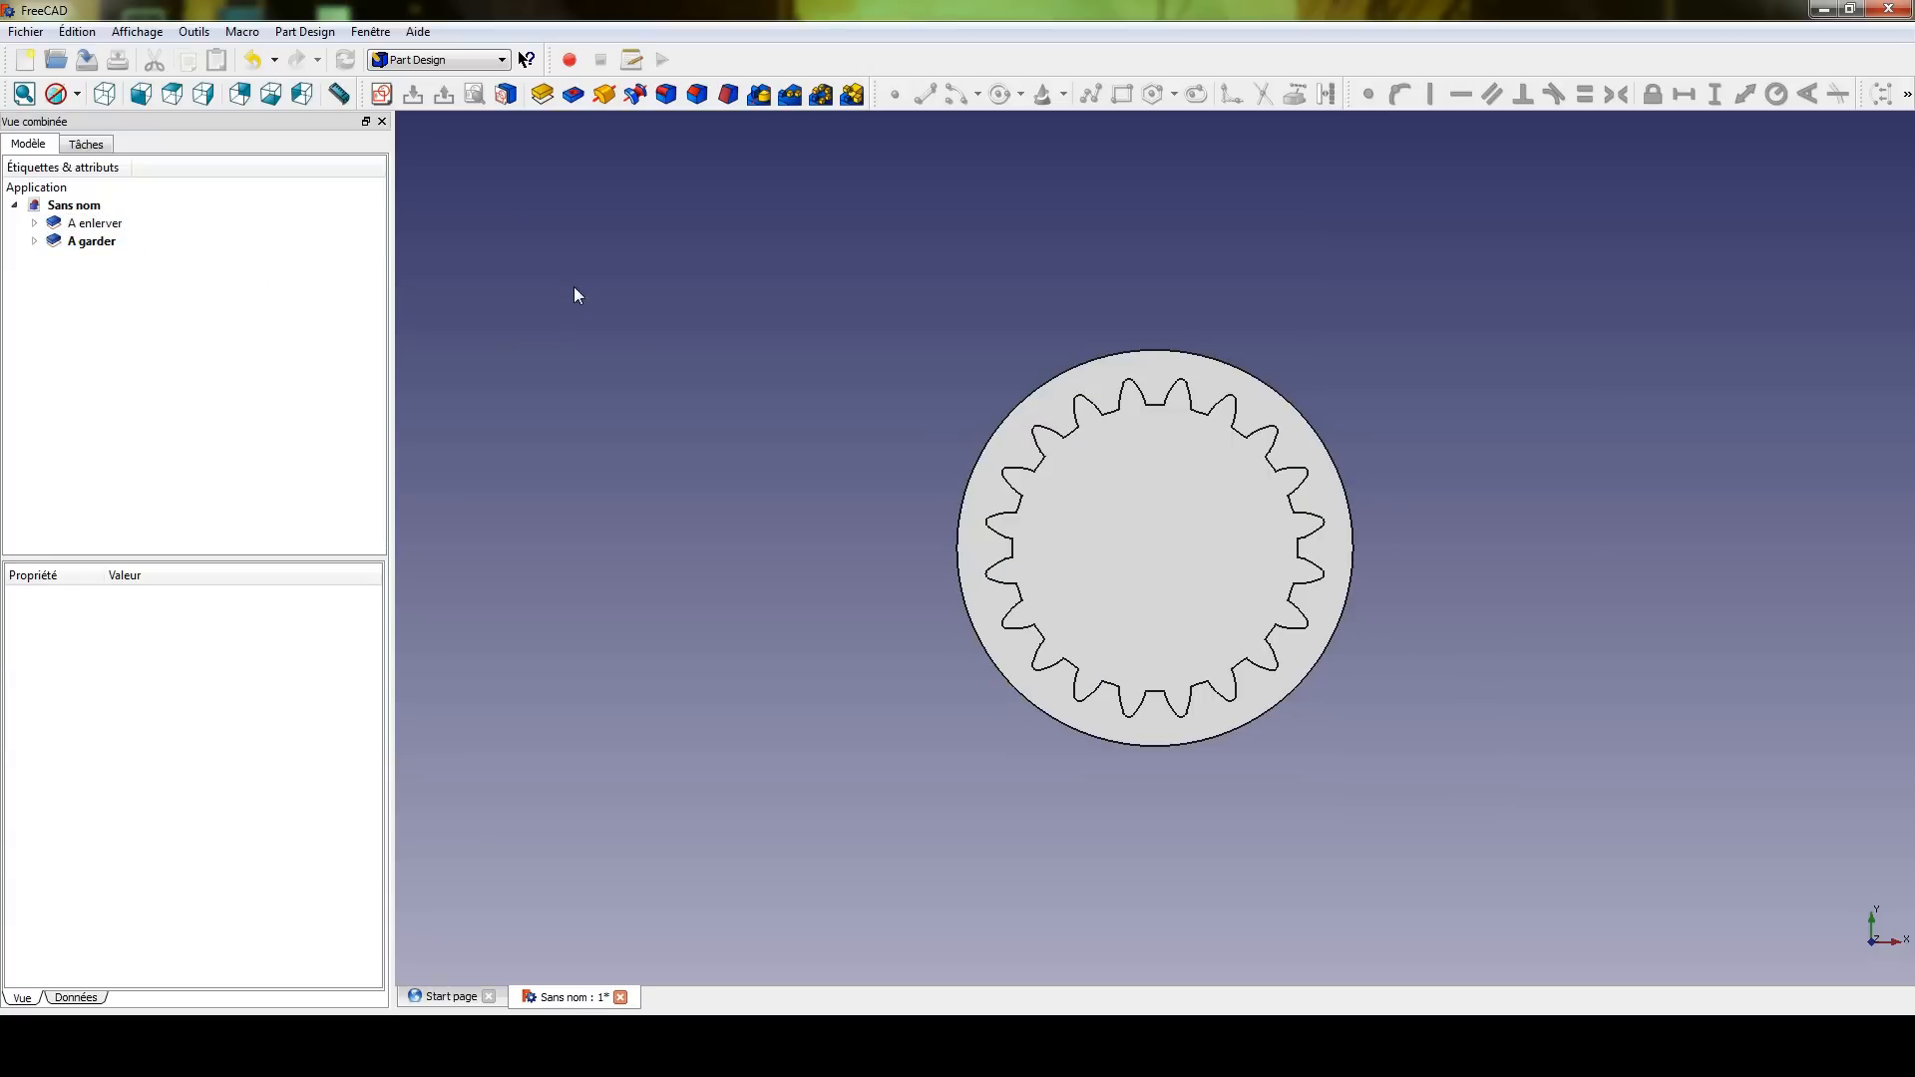
- Use a Boolean difference in the Part workbench to subtract "A enlerver" from "A garder"
{"action": "left_click", "coordinate": [424, 60]}
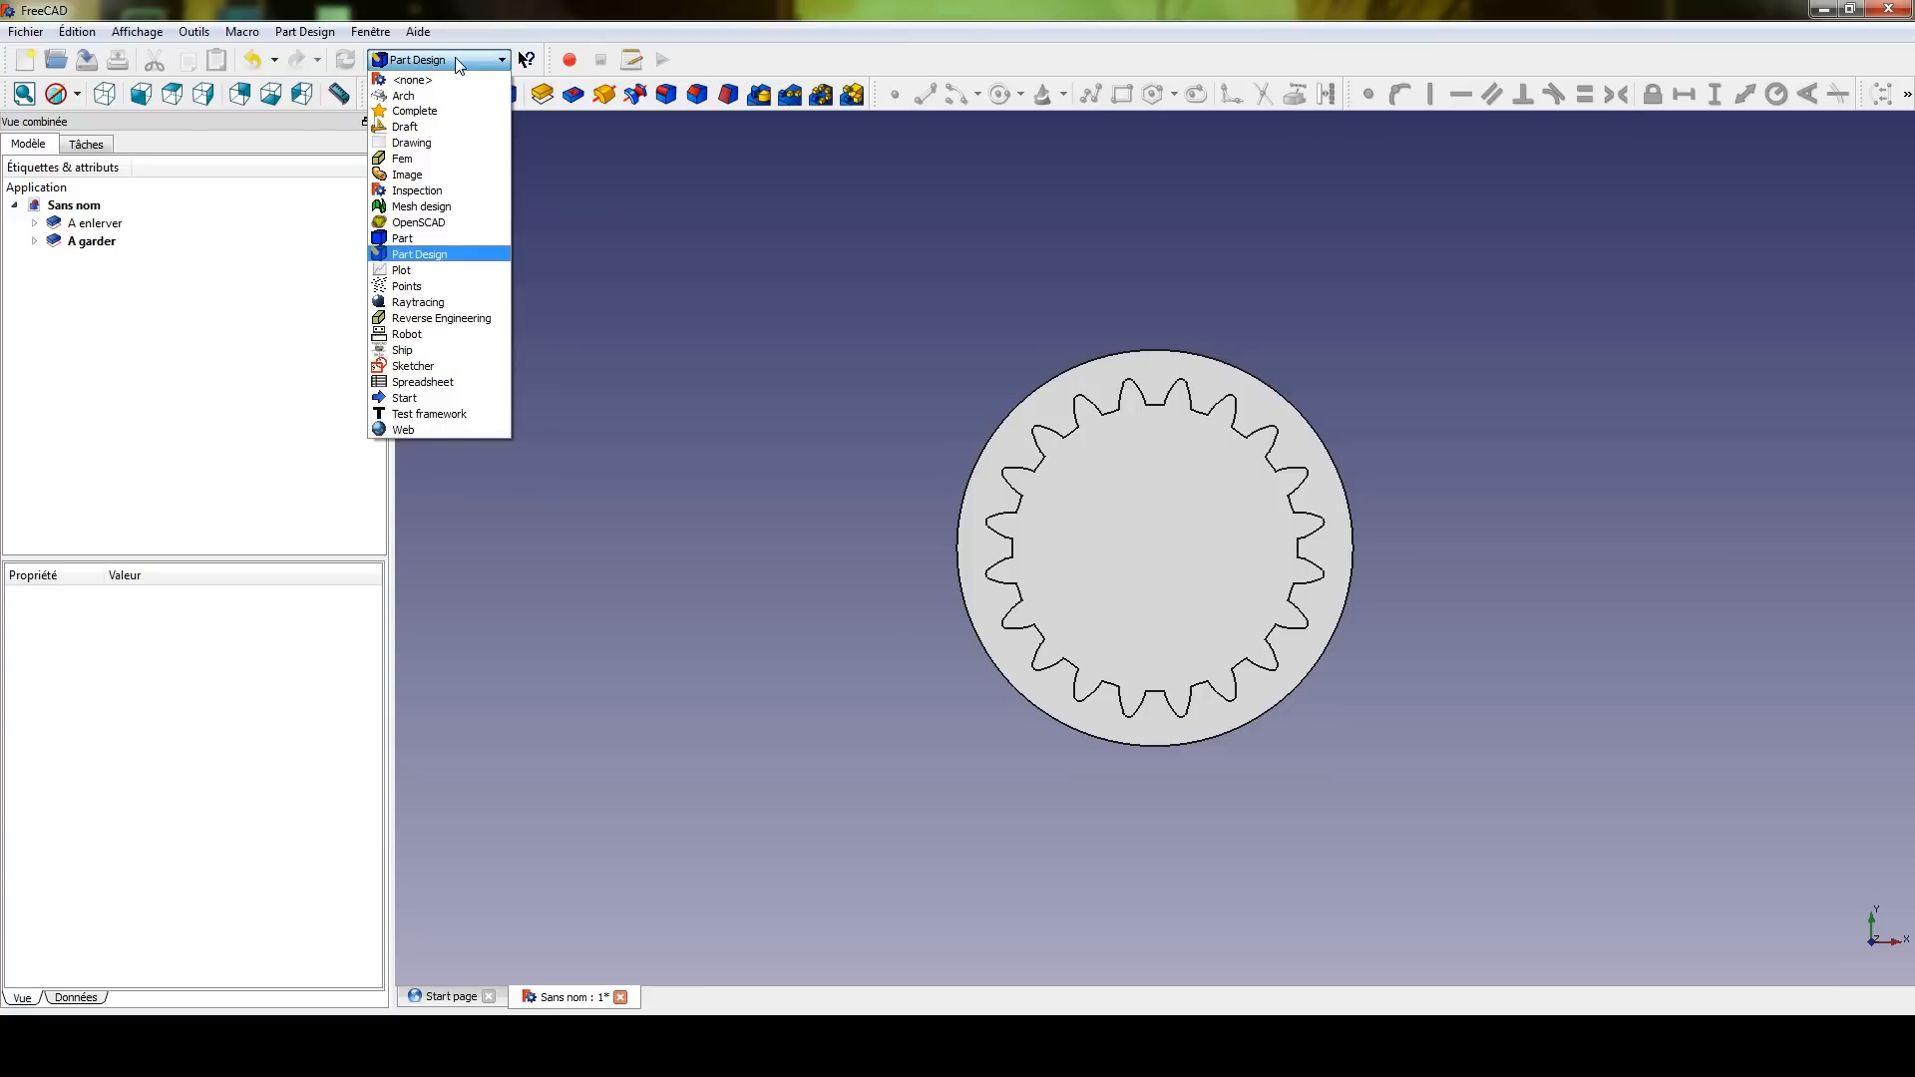
{"action": "left_click", "coordinate": [418, 240]}
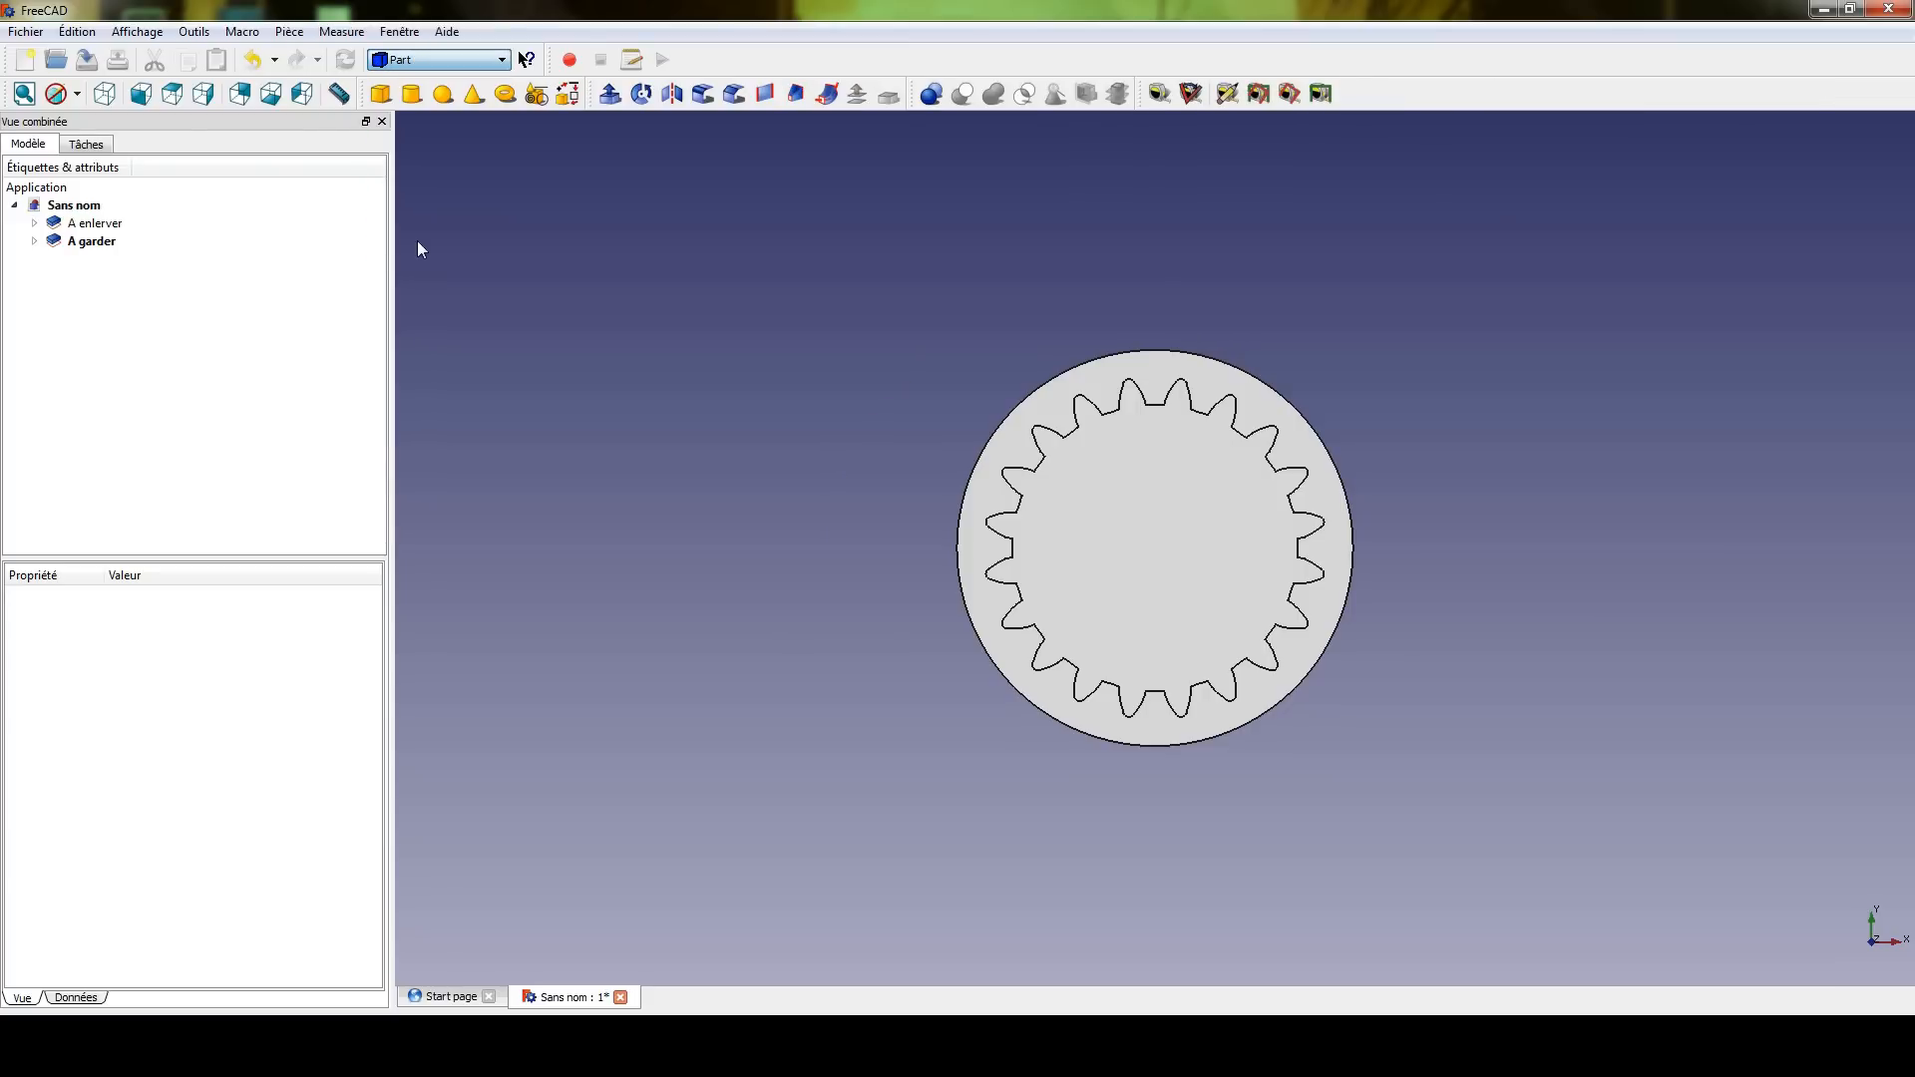
{"action": "left_click", "coordinate": [931, 94]}
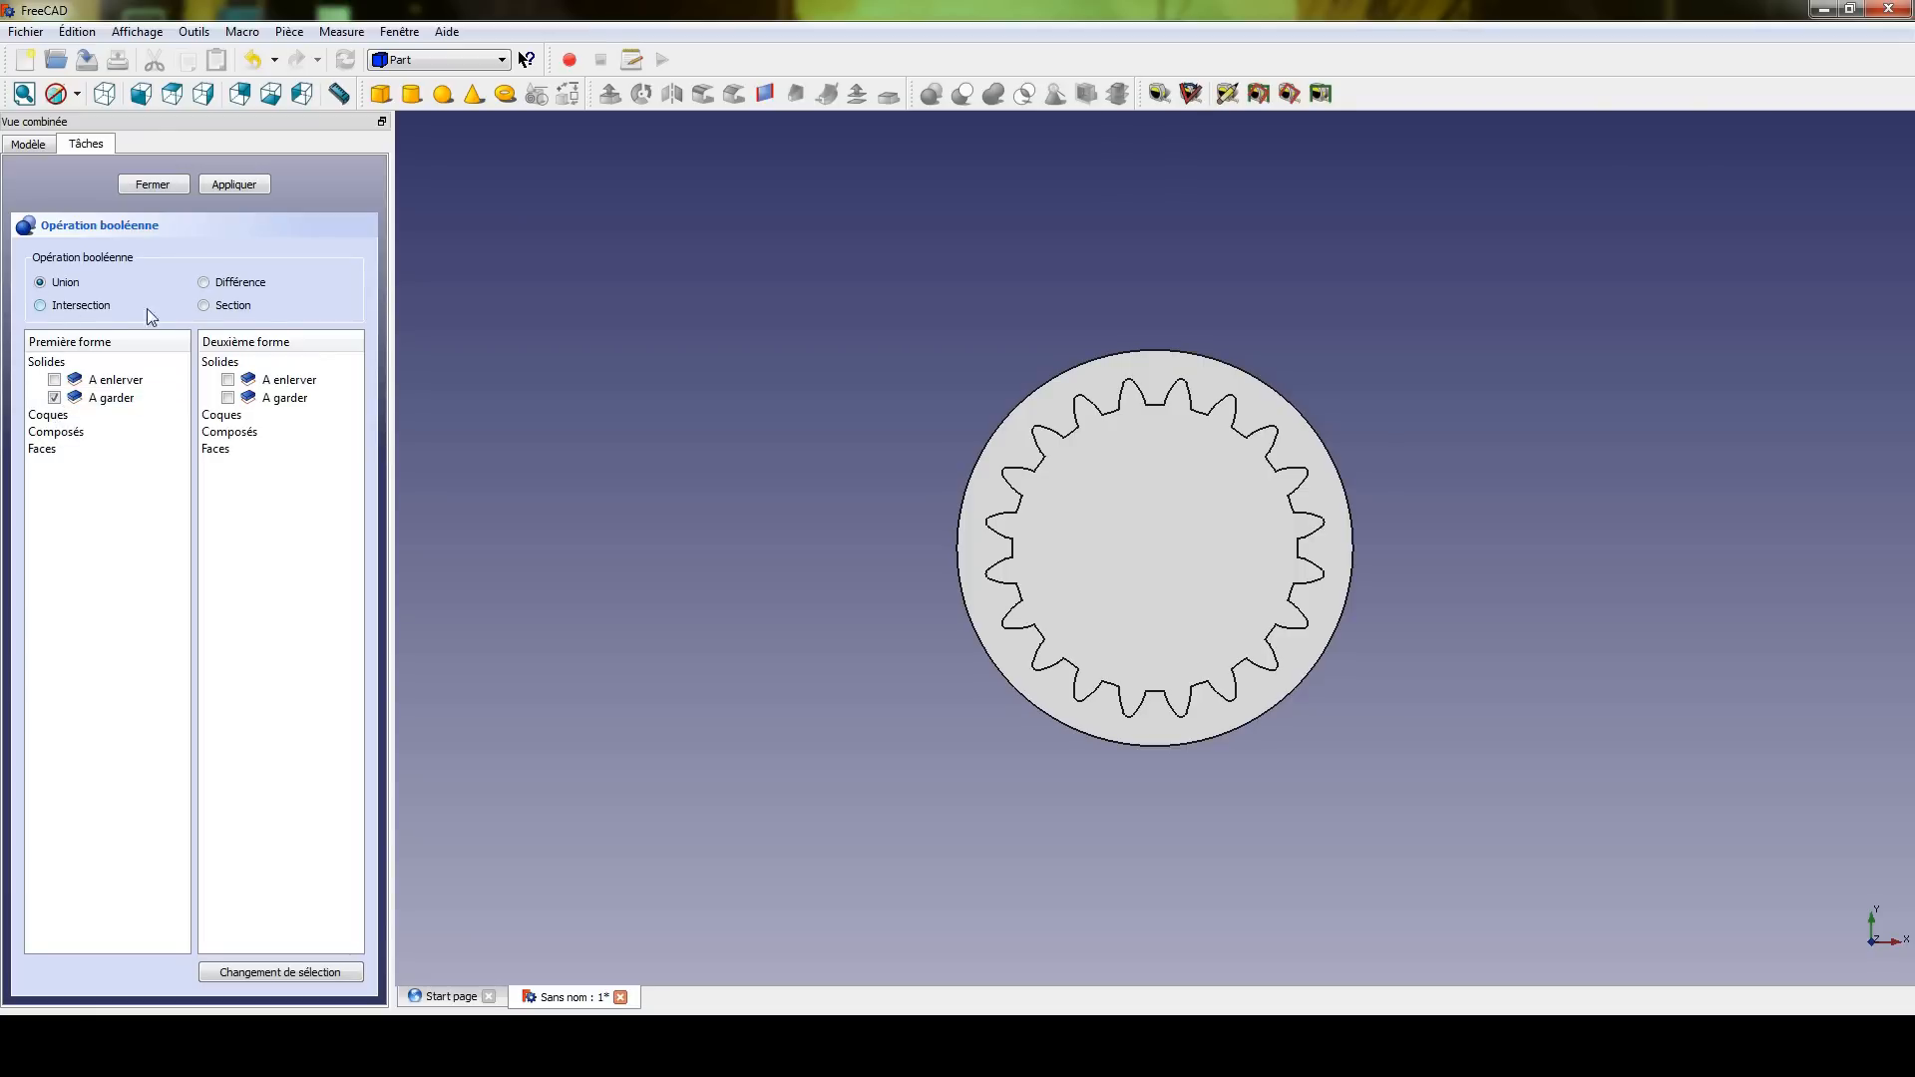
{"action": "left_click", "coordinate": [204, 282]}
{"action": "left_click", "coordinate": [229, 380]}
{"action": "left_click", "coordinate": [239, 186]}
{"action": "left_click", "coordinate": [152, 184]}
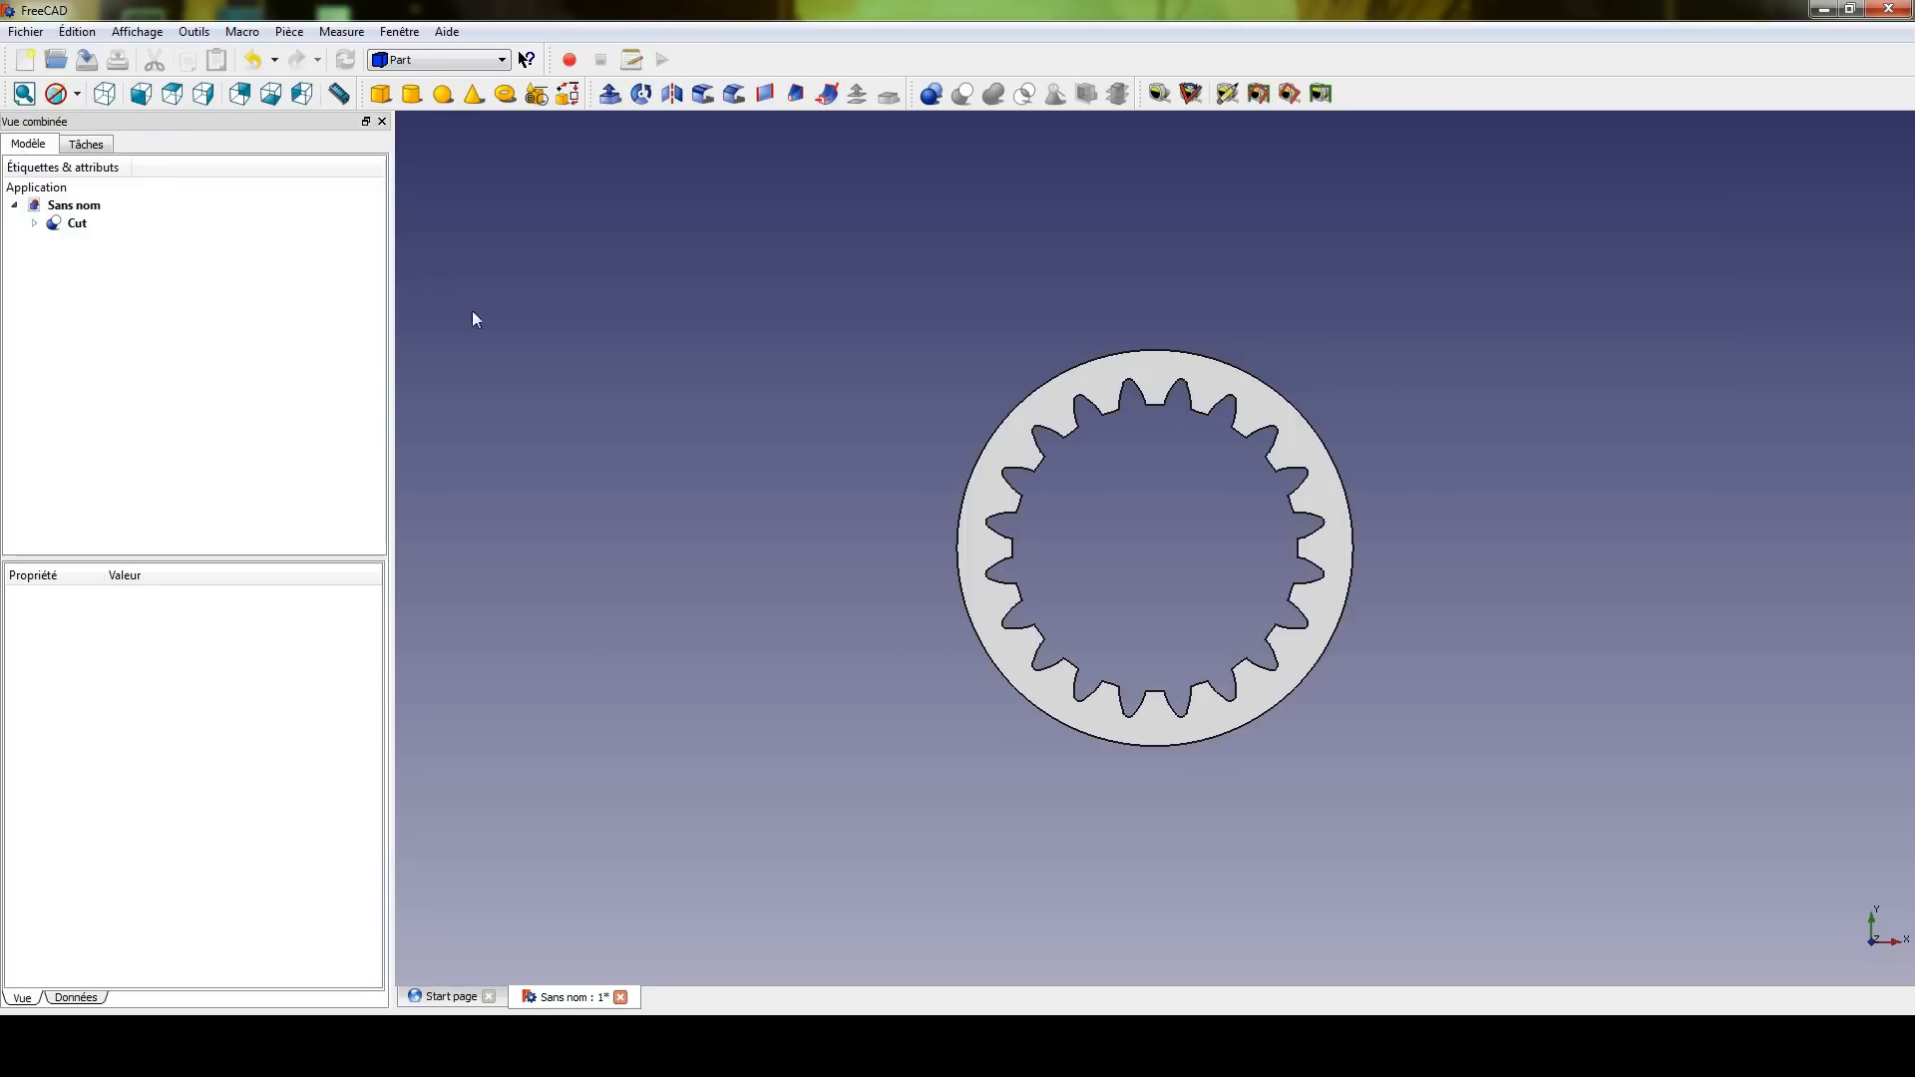
- Examine the ring gear's internal teeth and thickness from an oblique angle
{"action": "middle_click_drag", "start_coordinate": [1132, 512], "coordinate": [1019, 561]}
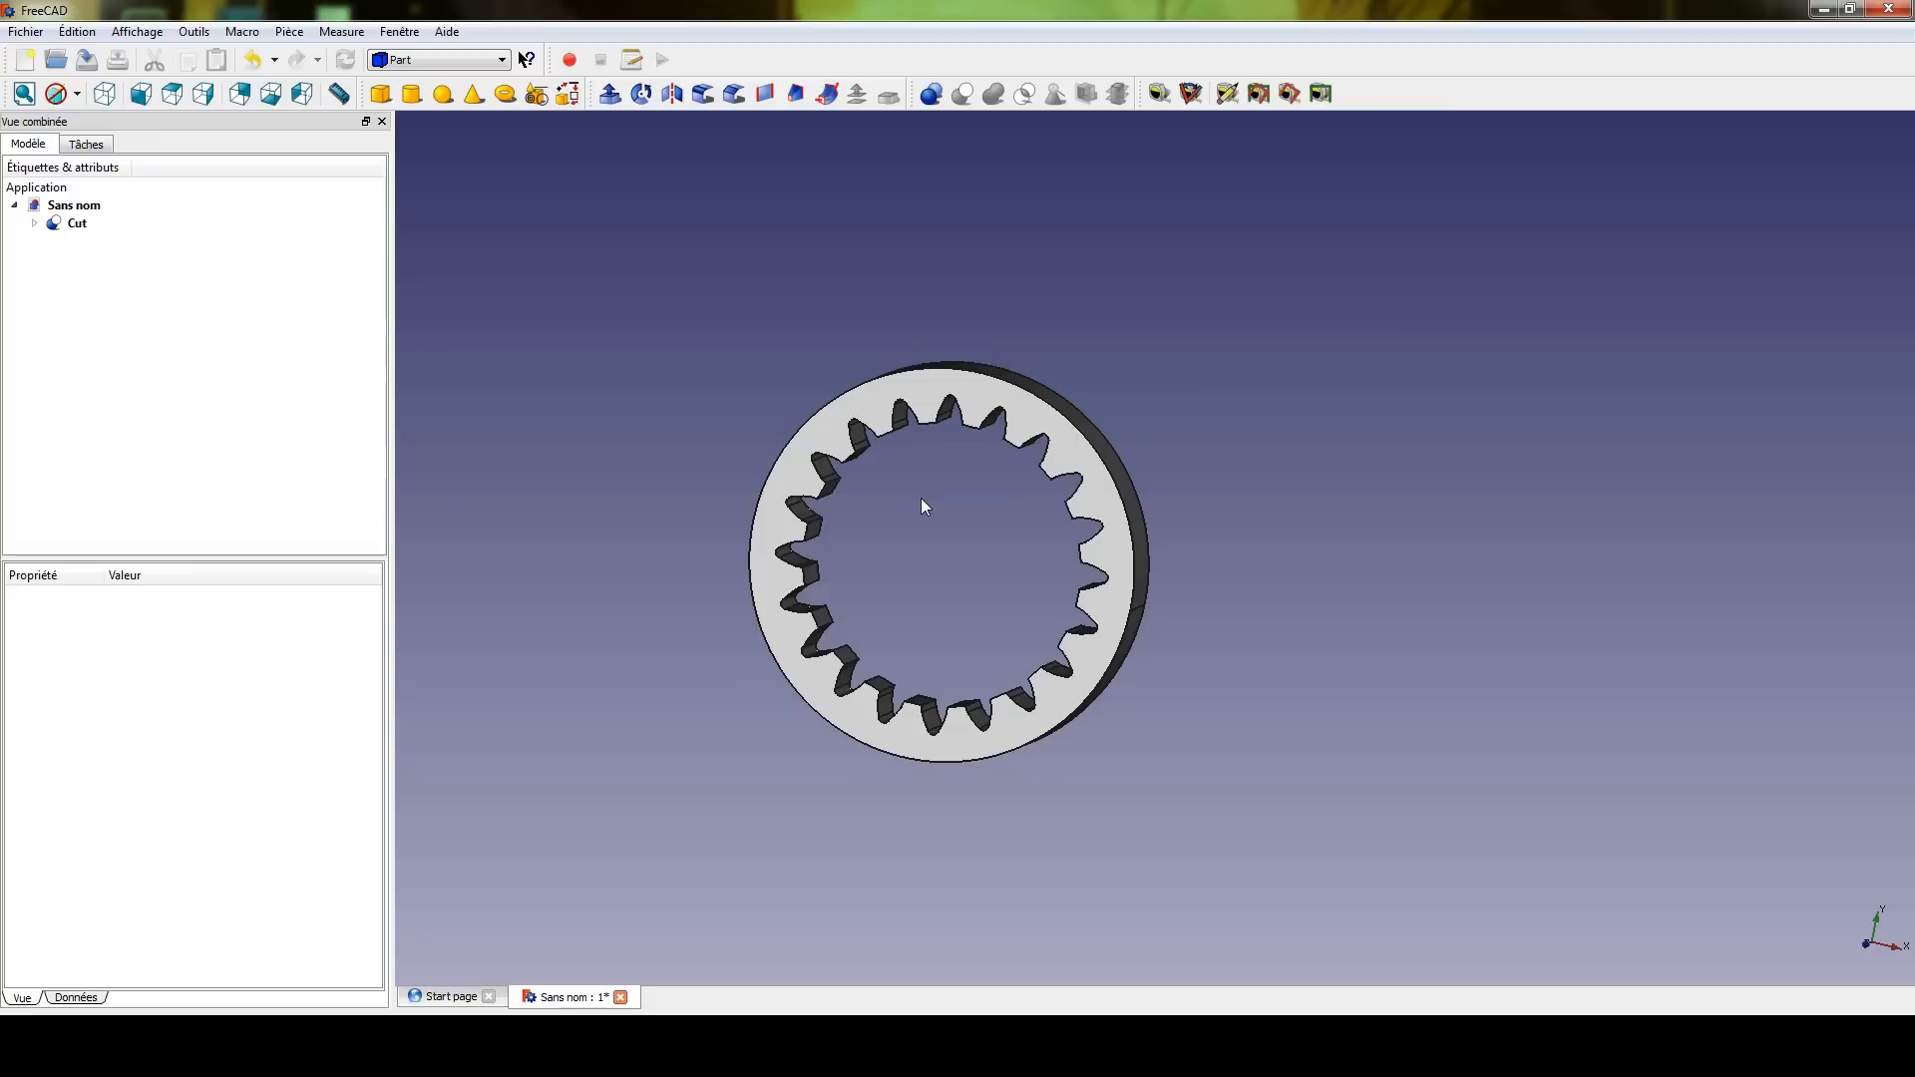
{"action": "middle_click_drag", "start_coordinate": [924, 504], "coordinate": [1052, 518]}
{"action": "scroll", "coordinate": [1052, 515], "scroll_direction": "up", "scroll_amount": 5}
{"action": "middle_click_drag", "start_coordinate": [1065, 435], "coordinate": [1148, 519]}
{"action": "scroll", "coordinate": [1027, 484], "scroll_direction": "down", "scroll_amount": 3}
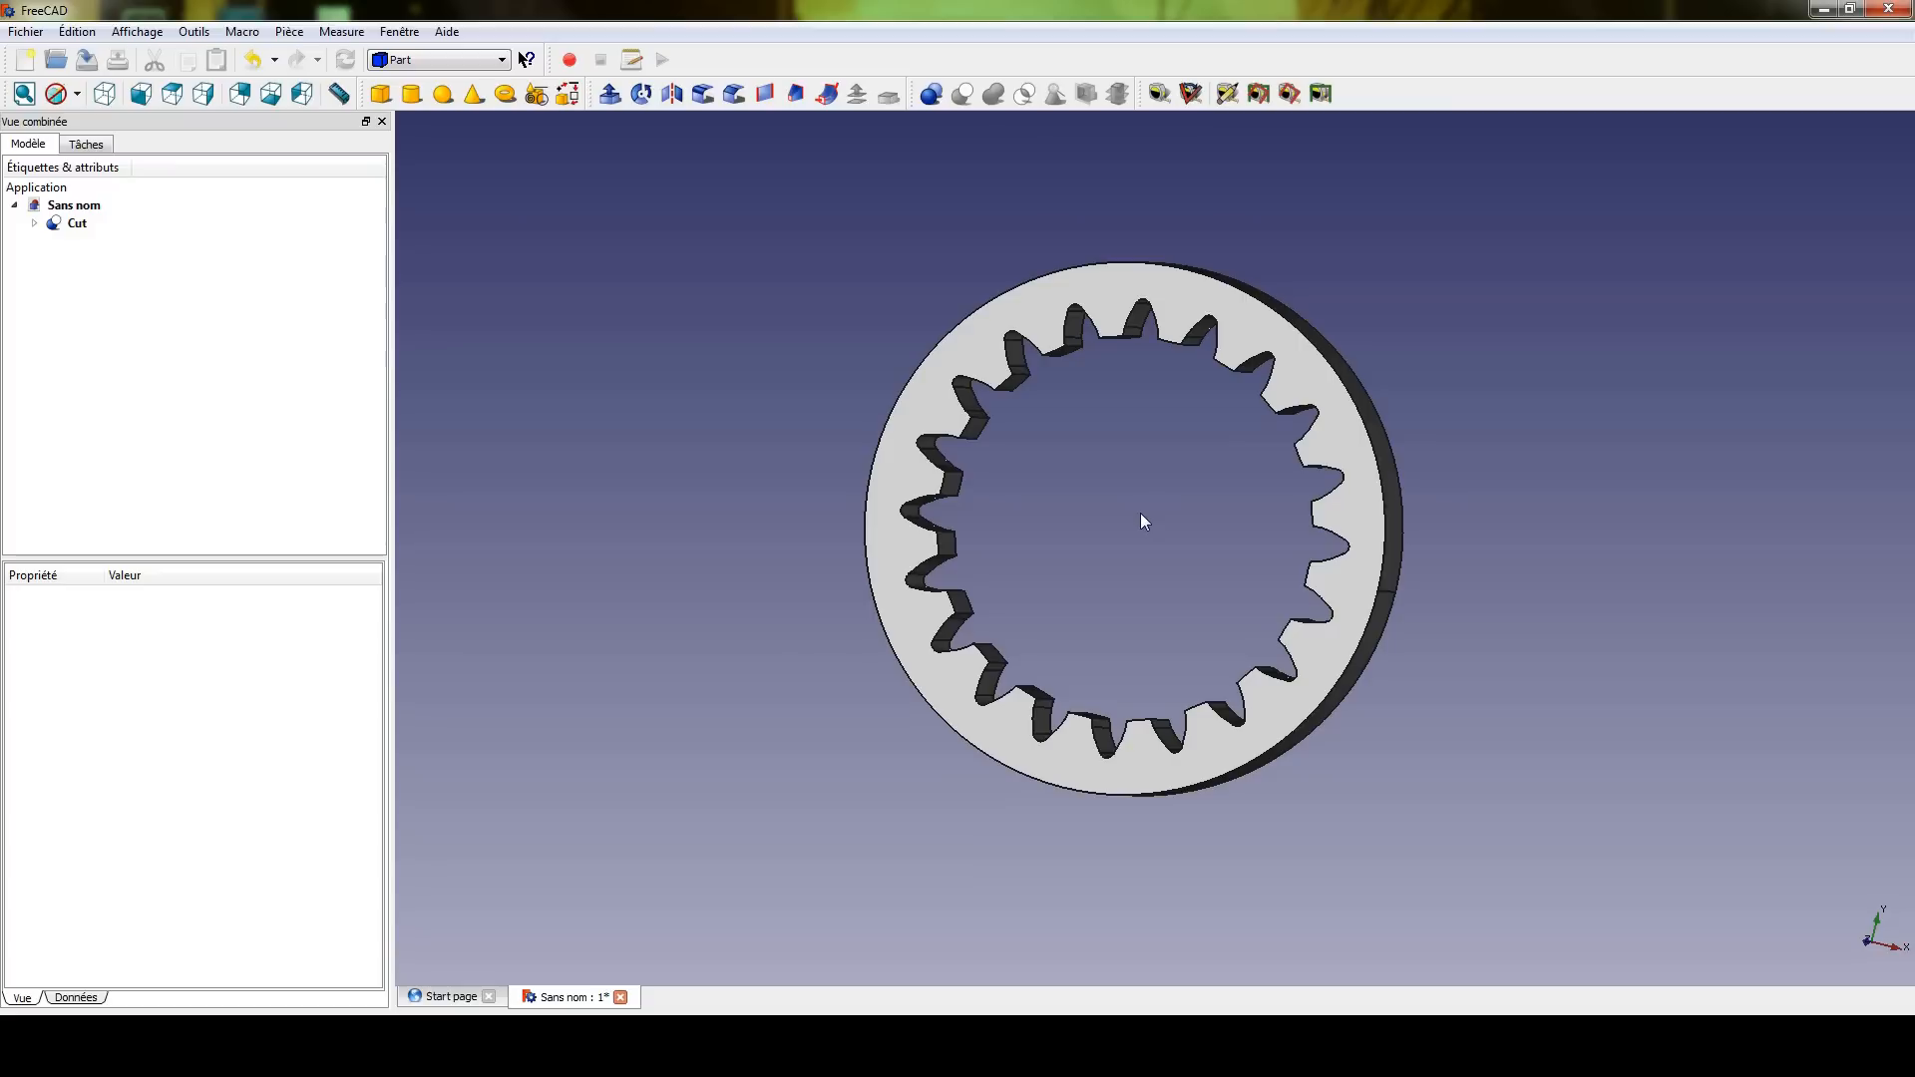